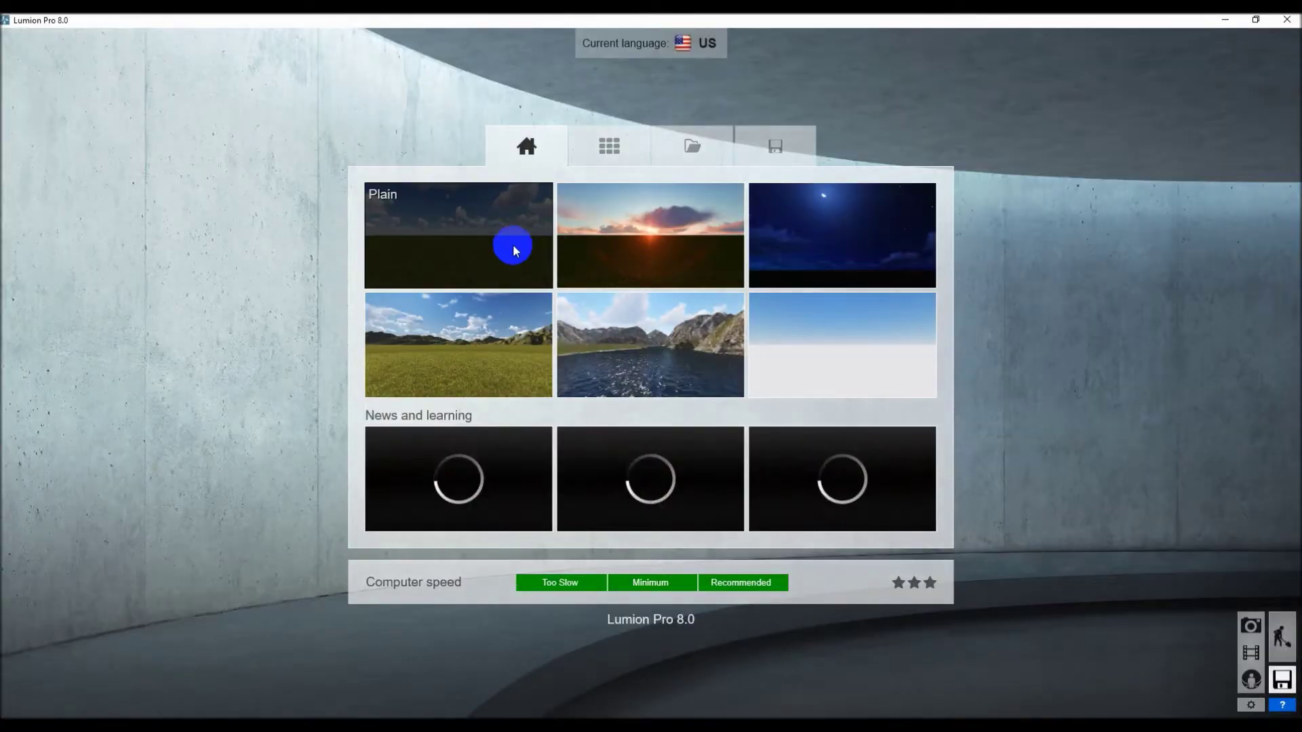
- Start a new scene from the Plain template and open the Nature Library
{"action": "left_click", "coordinate": [475, 224]}
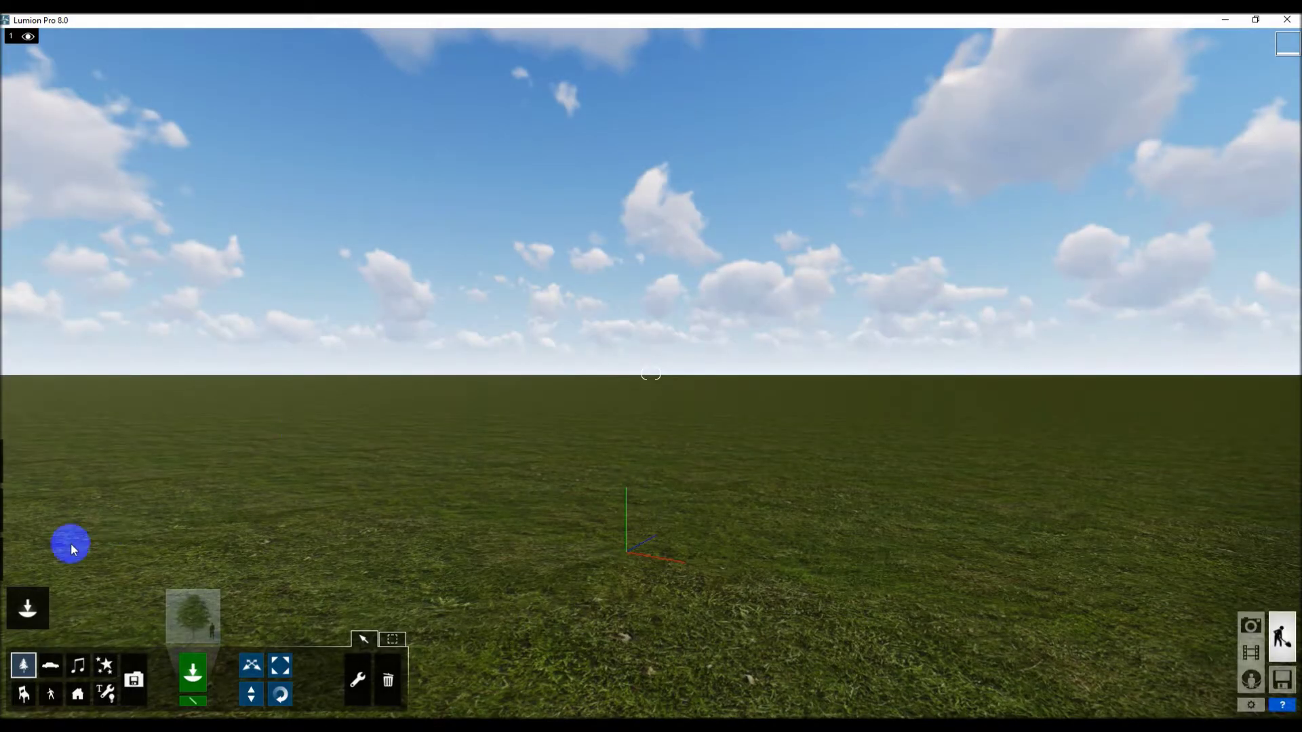
{"action": "mouse_move", "coordinate": [10, 583]}
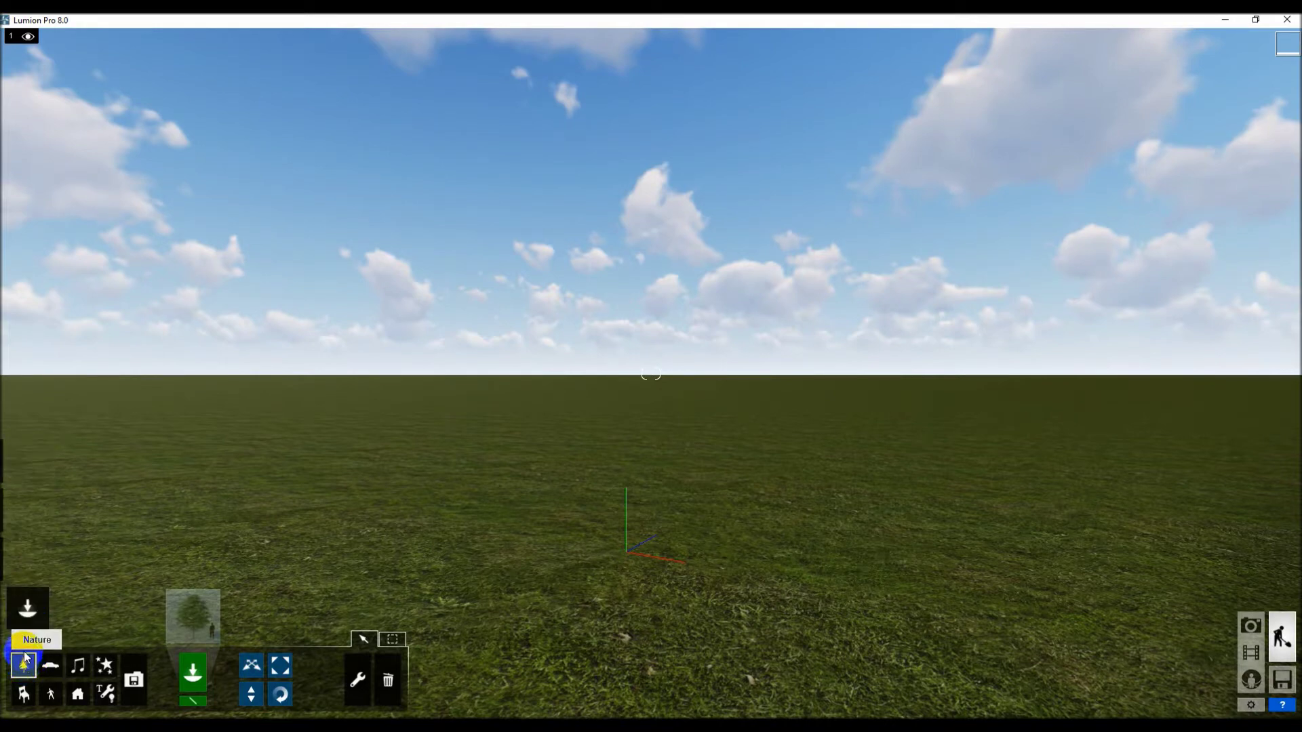
{"action": "left_click", "coordinate": [192, 616]}
- Look through the Nature Library categories, including conifers, palms, grasses, flowers, rocks and leaves, and return to the scene
{"action": "left_click", "coordinate": [446, 175]}
{"action": "left_click", "coordinate": [491, 166]}
{"action": "left_click", "coordinate": [529, 164]}
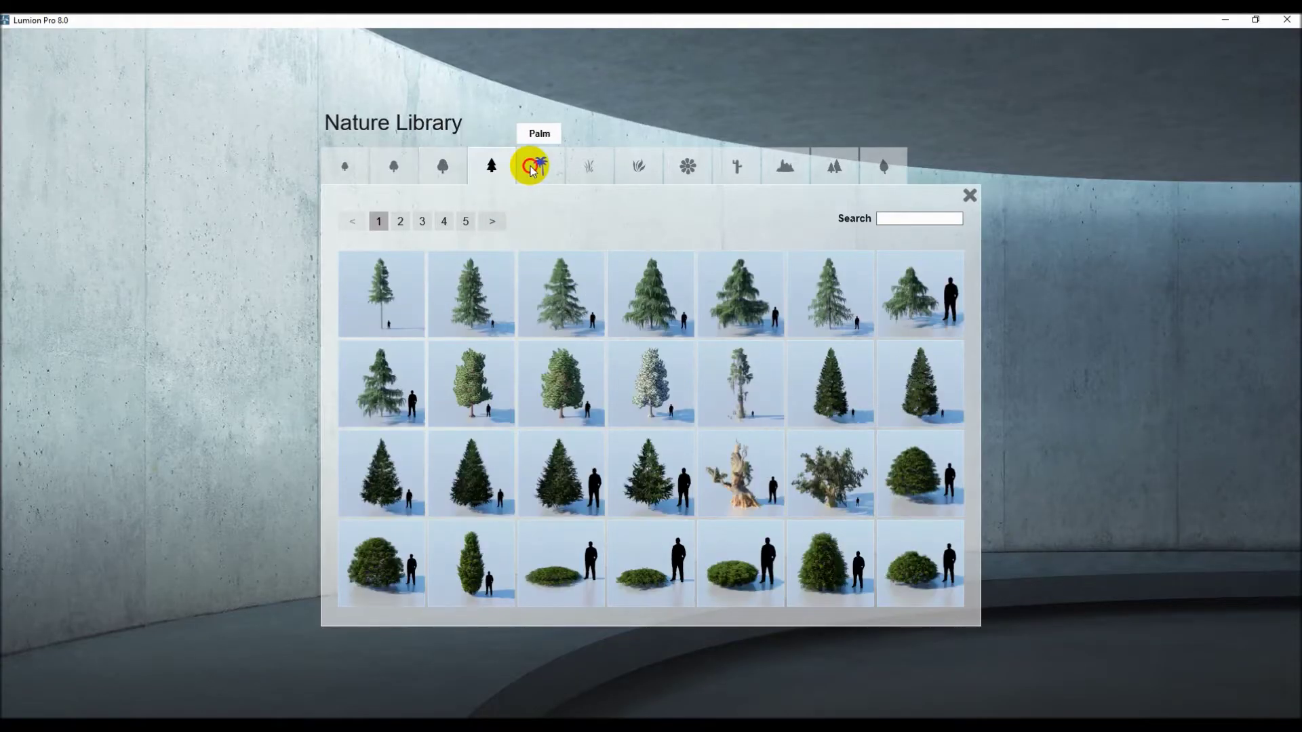
{"action": "left_click", "coordinate": [590, 166]}
{"action": "left_click", "coordinate": [638, 167]}
{"action": "left_click", "coordinate": [687, 166]}
{"action": "left_click", "coordinate": [738, 166]}
{"action": "left_click", "coordinate": [785, 166]}
{"action": "left_click", "coordinate": [874, 167]}
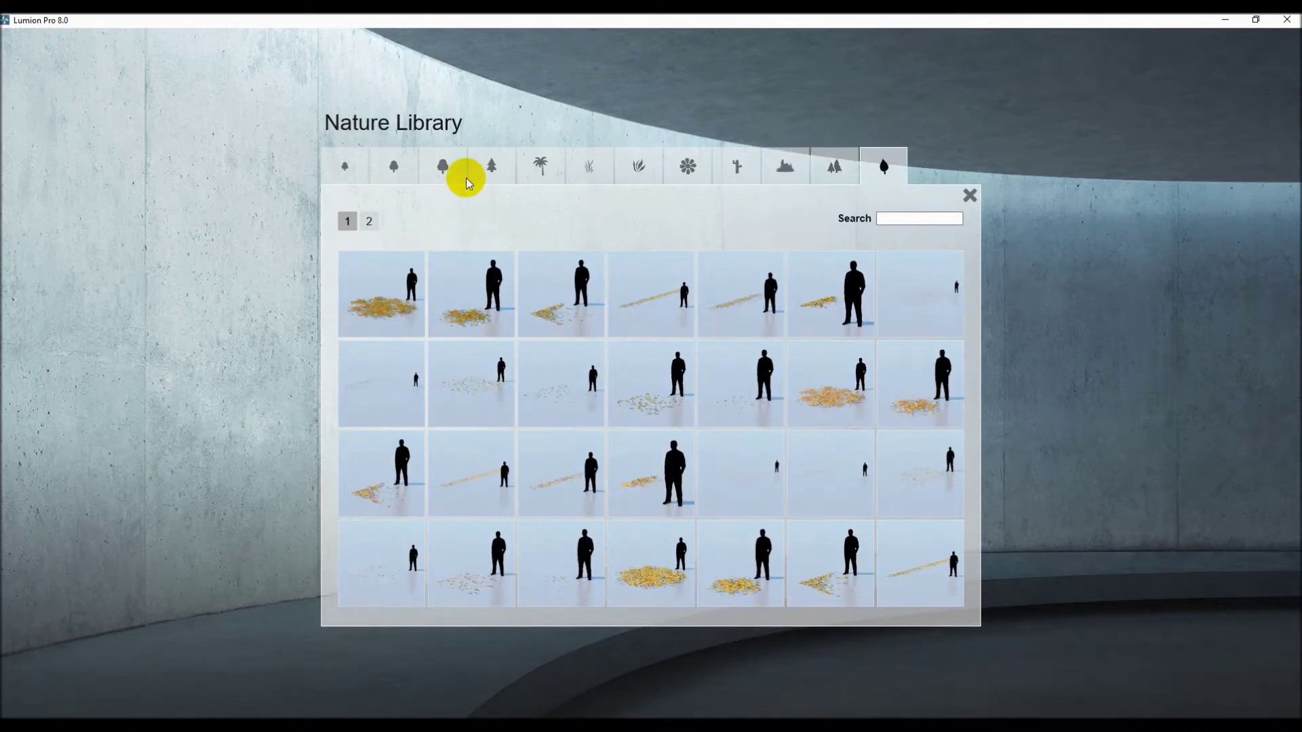
{"action": "left_click", "coordinate": [395, 165]}
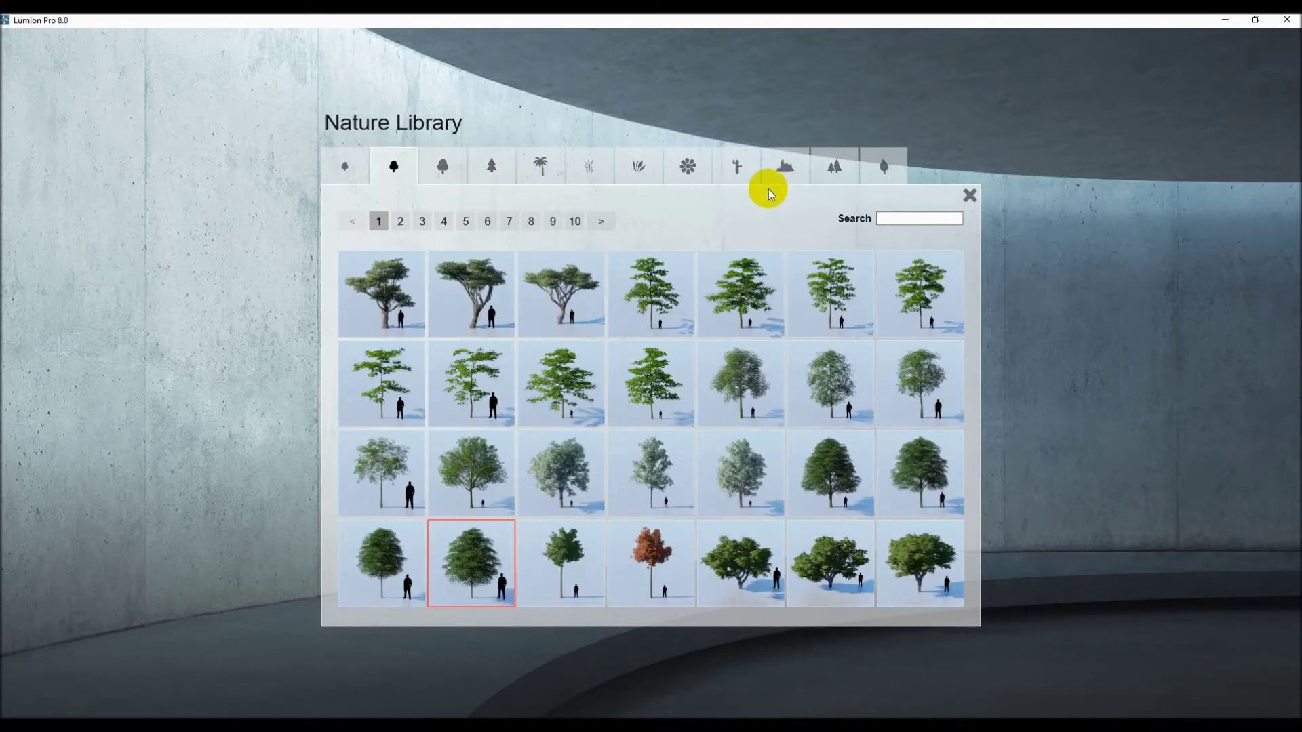
{"action": "left_click", "coordinate": [969, 197]}
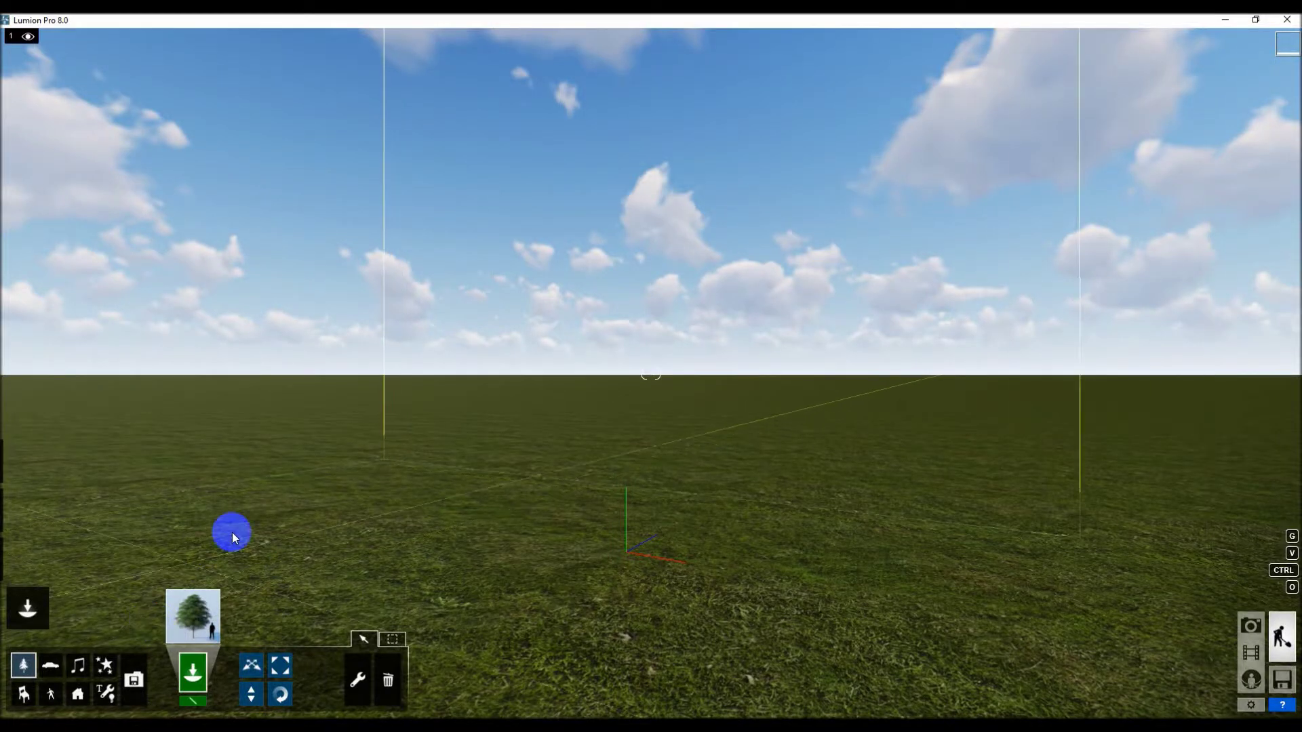
- Look through the Transport Library categories, from boats, busses and cars to trucks, aircraft, trains and emergency vehicles
{"action": "key", "text": "s"}
{"action": "left_click", "coordinate": [50, 665]}
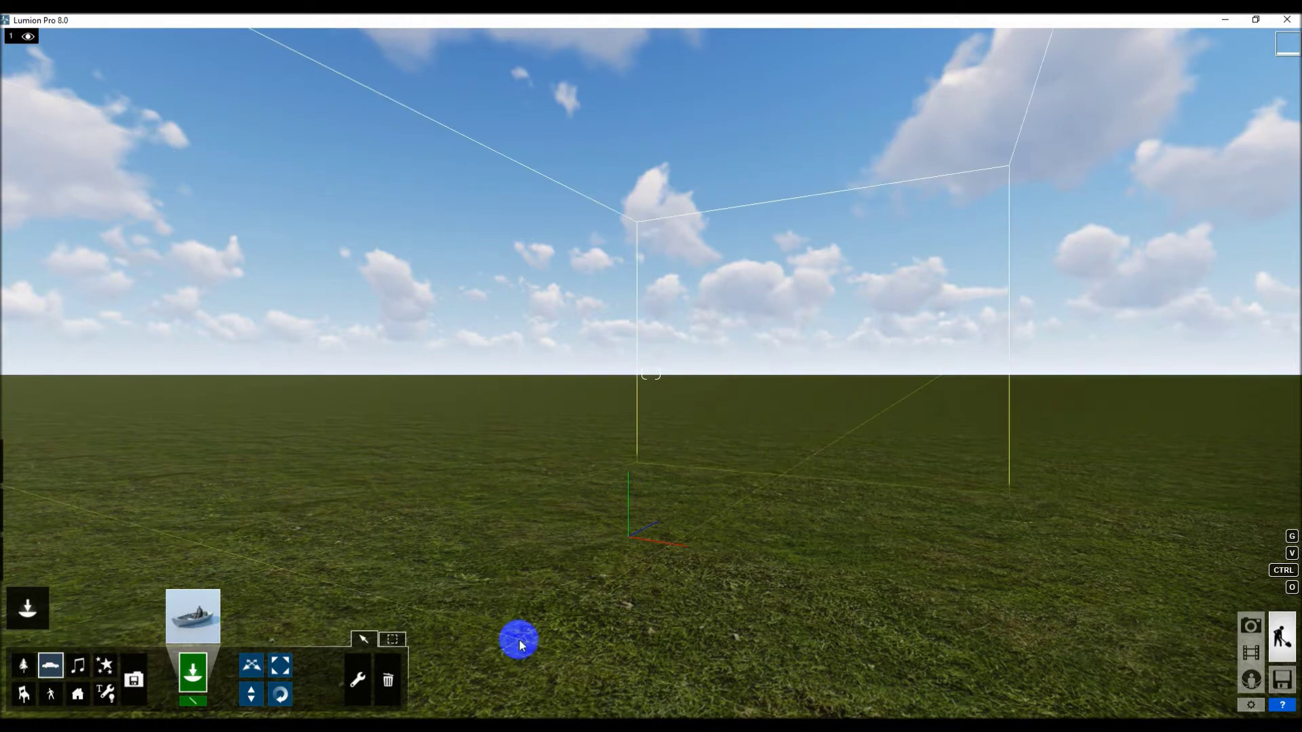
{"action": "left_click", "coordinate": [210, 619]}
{"action": "left_click", "coordinate": [467, 407]}
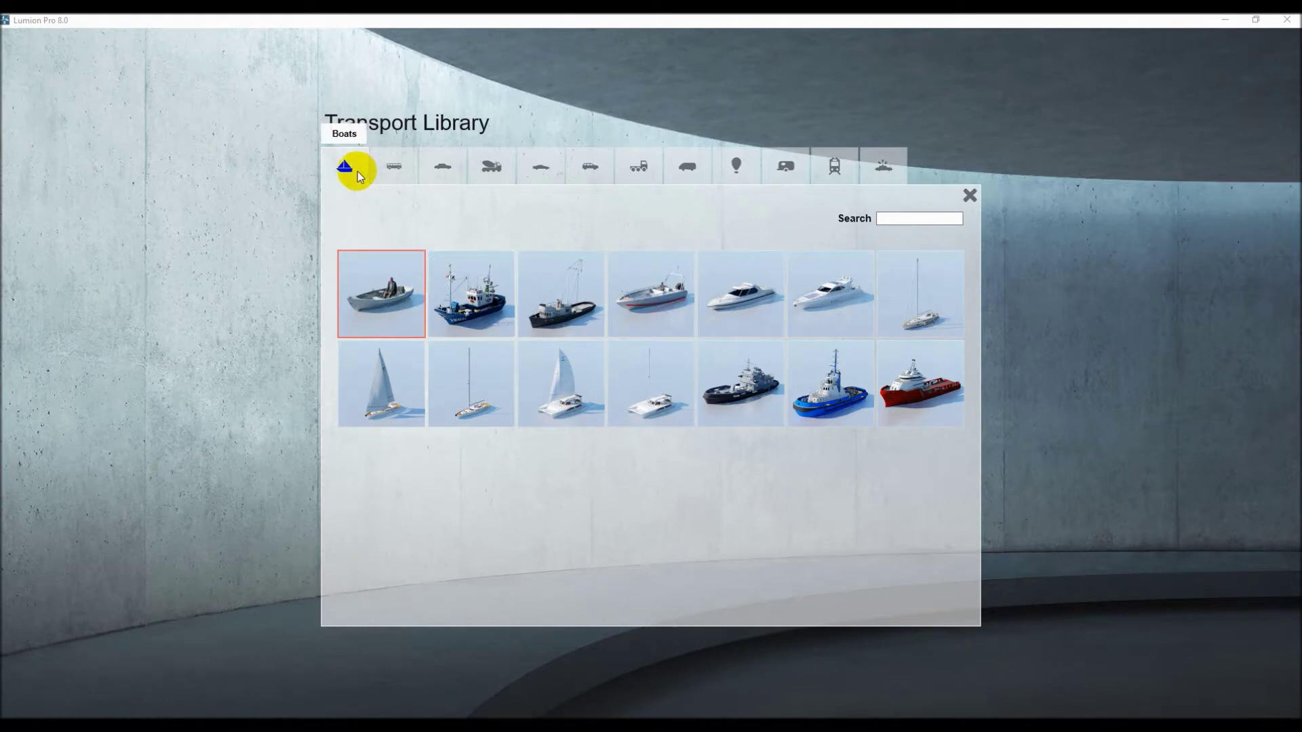
{"action": "left_click", "coordinate": [392, 170]}
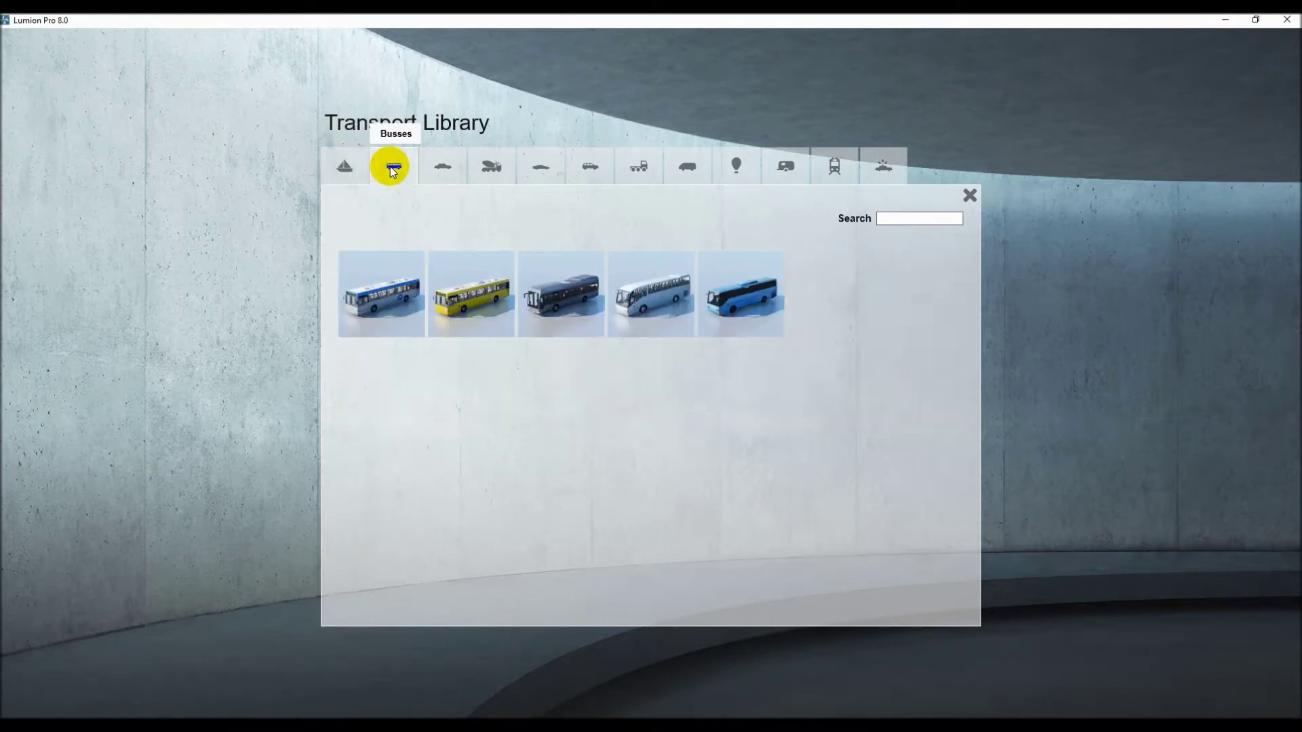
{"action": "left_click", "coordinate": [434, 169]}
{"action": "left_click", "coordinate": [490, 169]}
{"action": "left_click", "coordinate": [533, 171]}
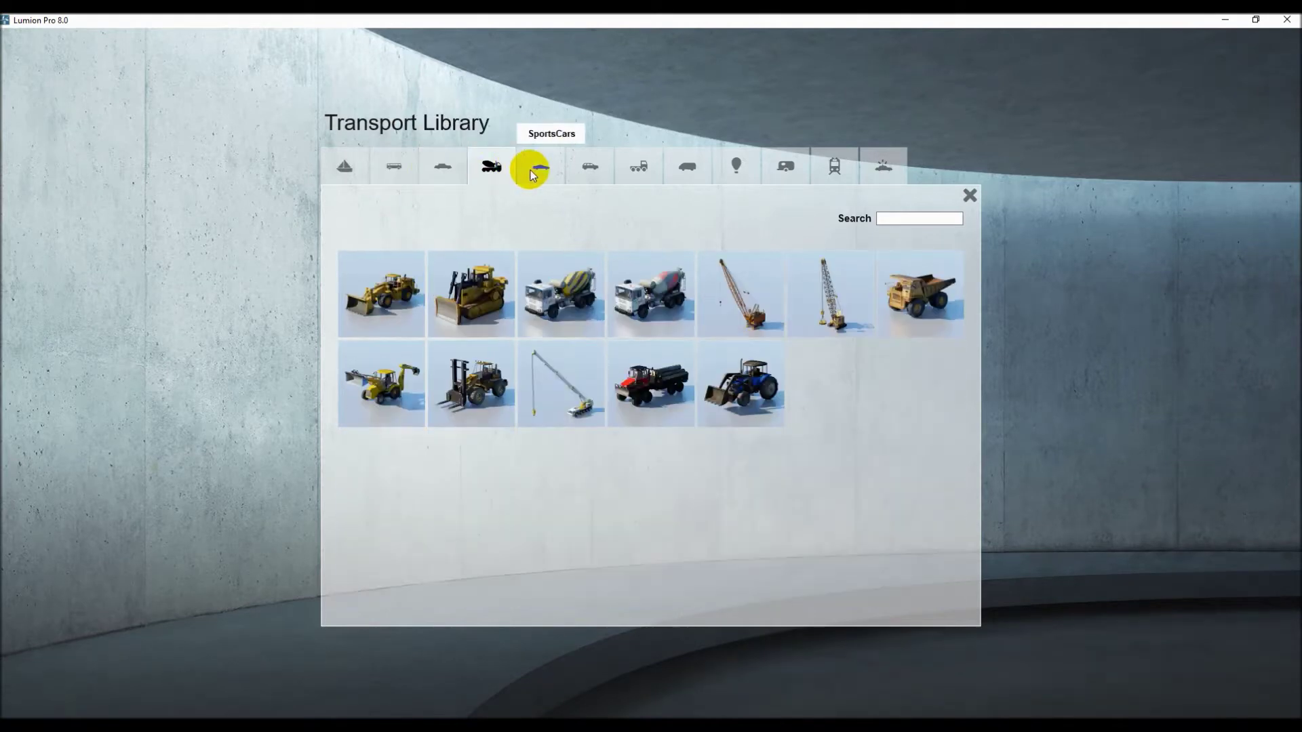
{"action": "left_click", "coordinate": [578, 173]}
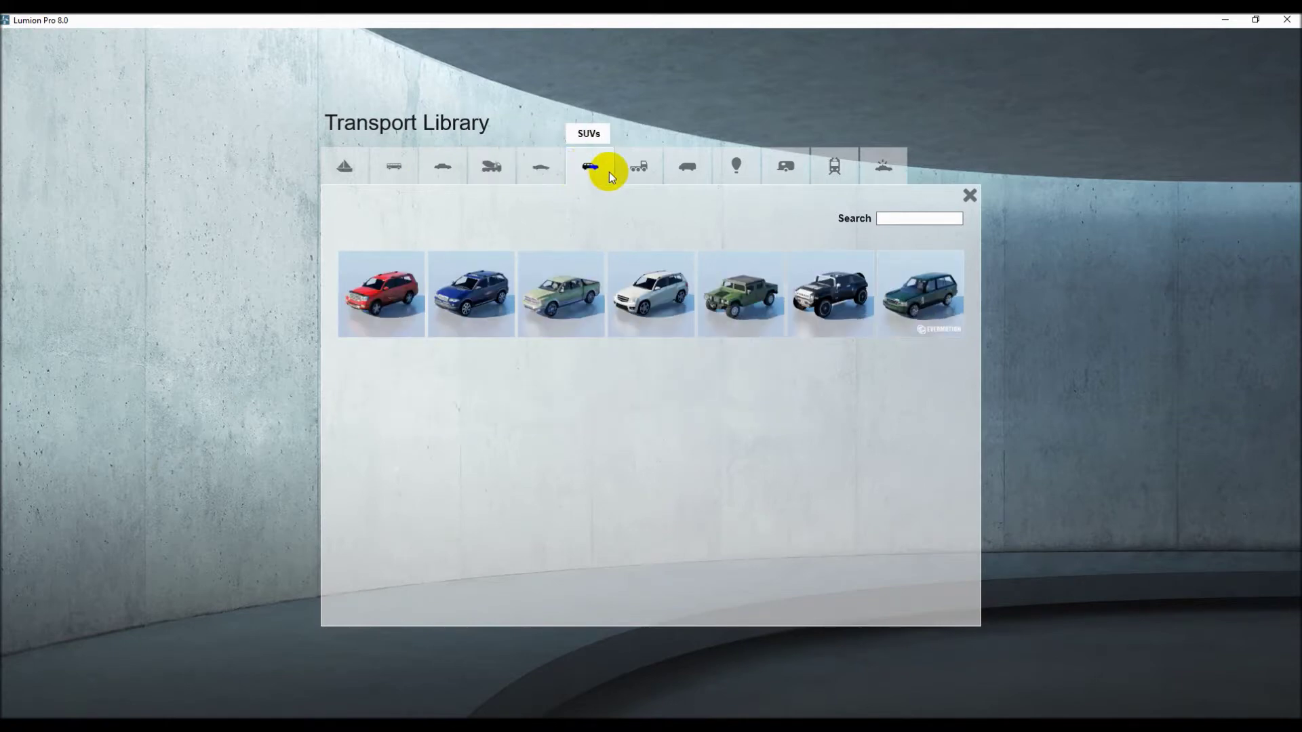
{"action": "left_click", "coordinate": [630, 171]}
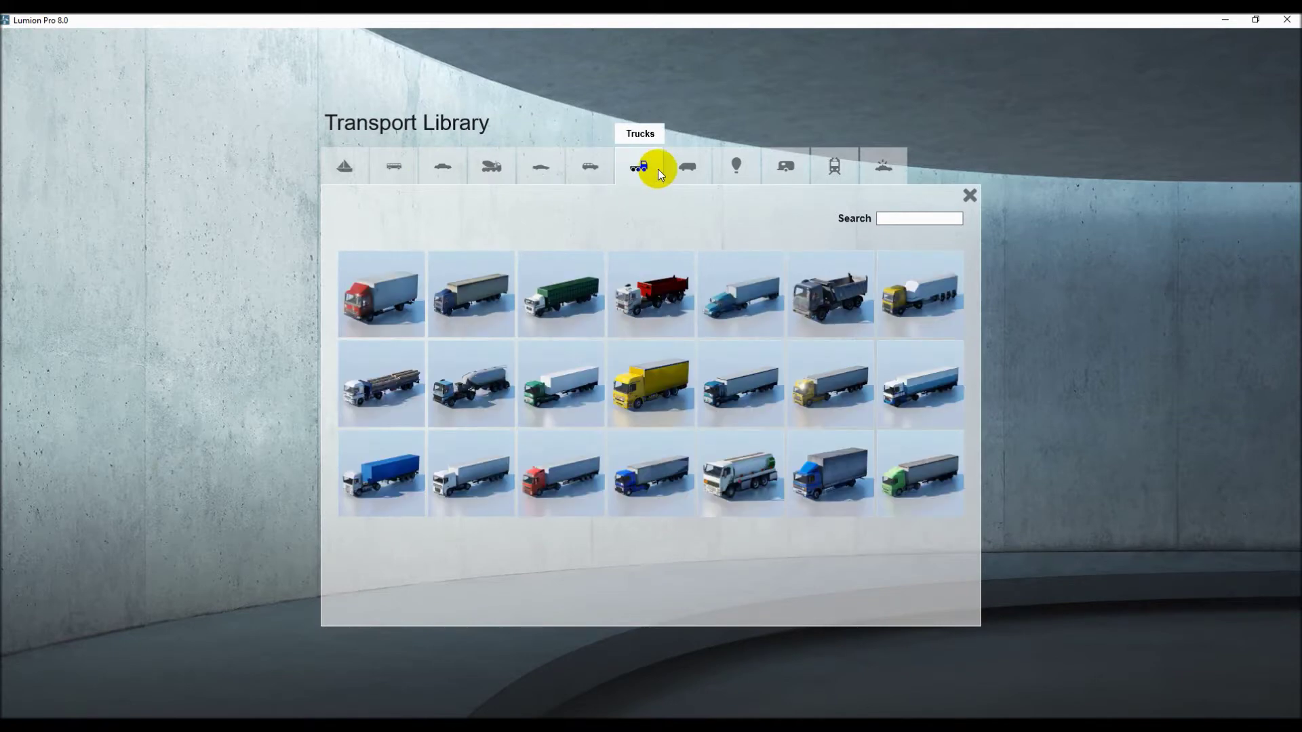
{"action": "left_click", "coordinate": [681, 168]}
{"action": "left_click", "coordinate": [732, 168]}
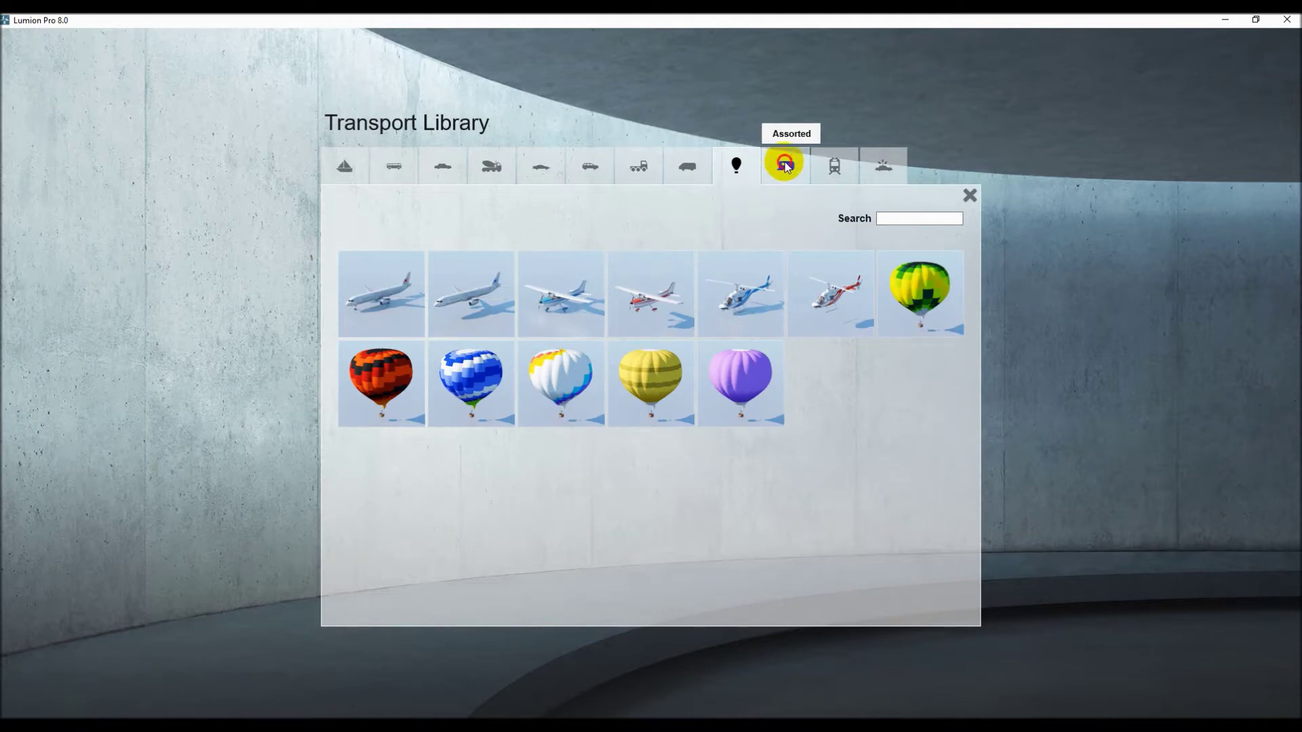
{"action": "left_click", "coordinate": [786, 166]}
{"action": "left_click", "coordinate": [837, 166]}
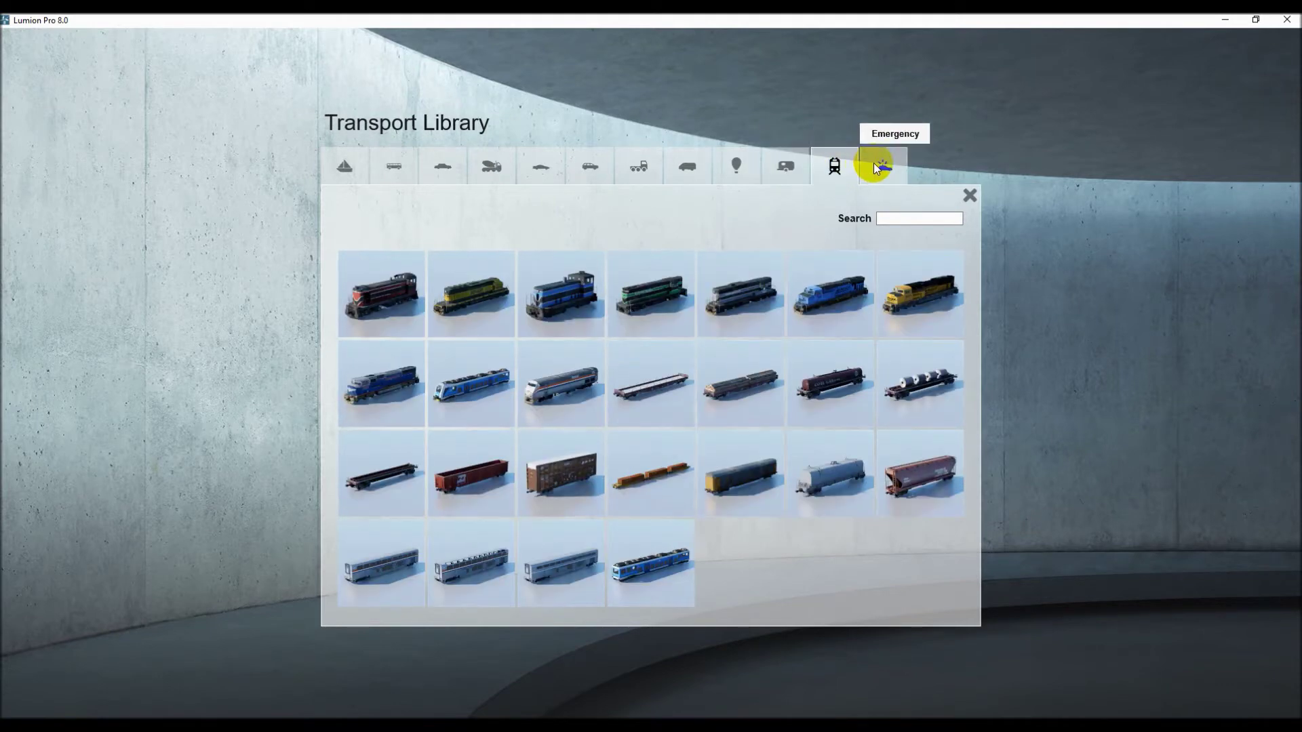
{"action": "left_click", "coordinate": [873, 163]}
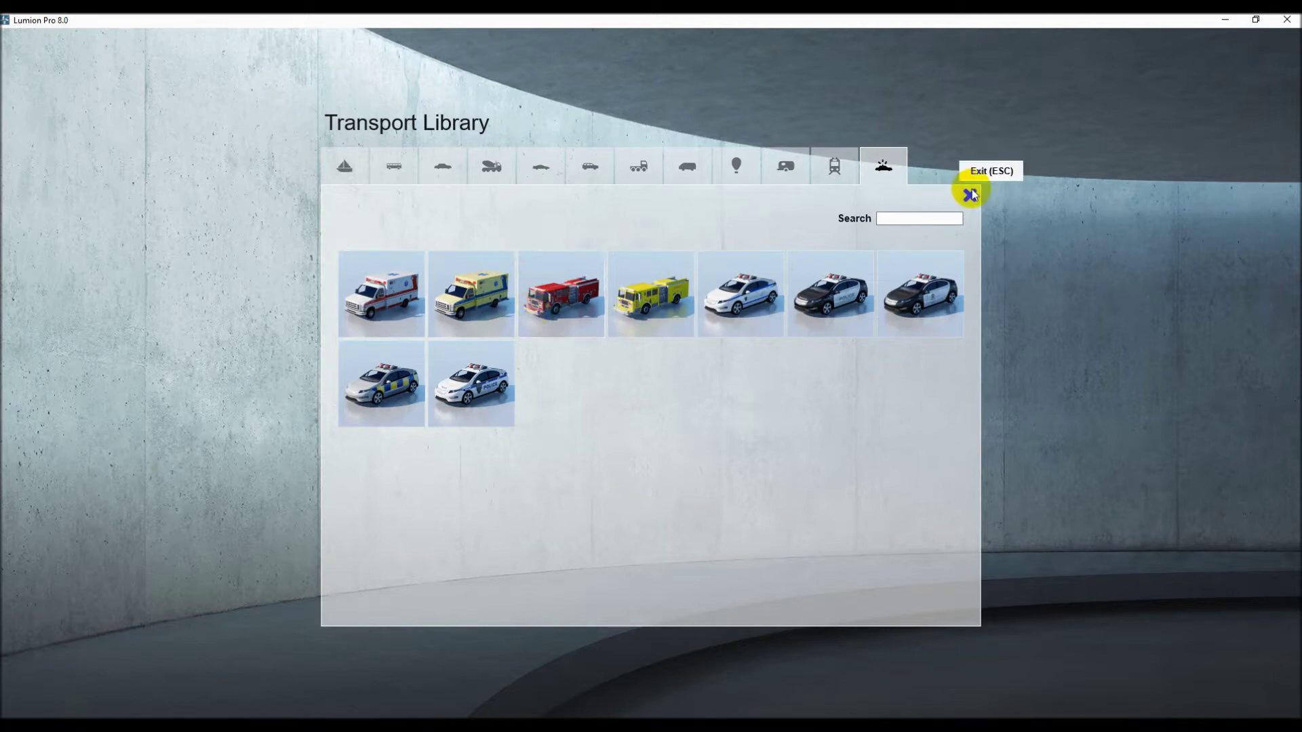
- Pick the red sedan Car_006 from the Transport Library's cars and place it on the grass
{"action": "left_click", "coordinate": [353, 174]}
{"action": "left_click", "coordinate": [406, 172]}
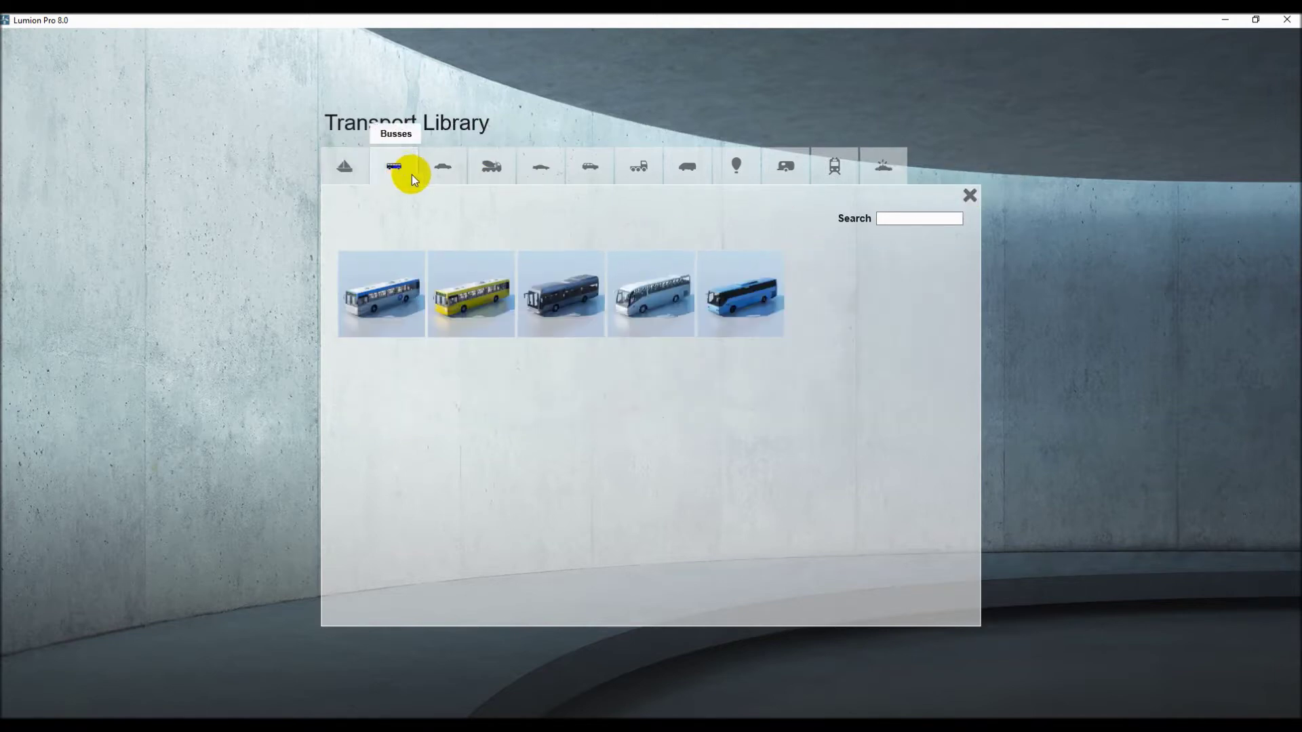
{"action": "left_click", "coordinate": [459, 170]}
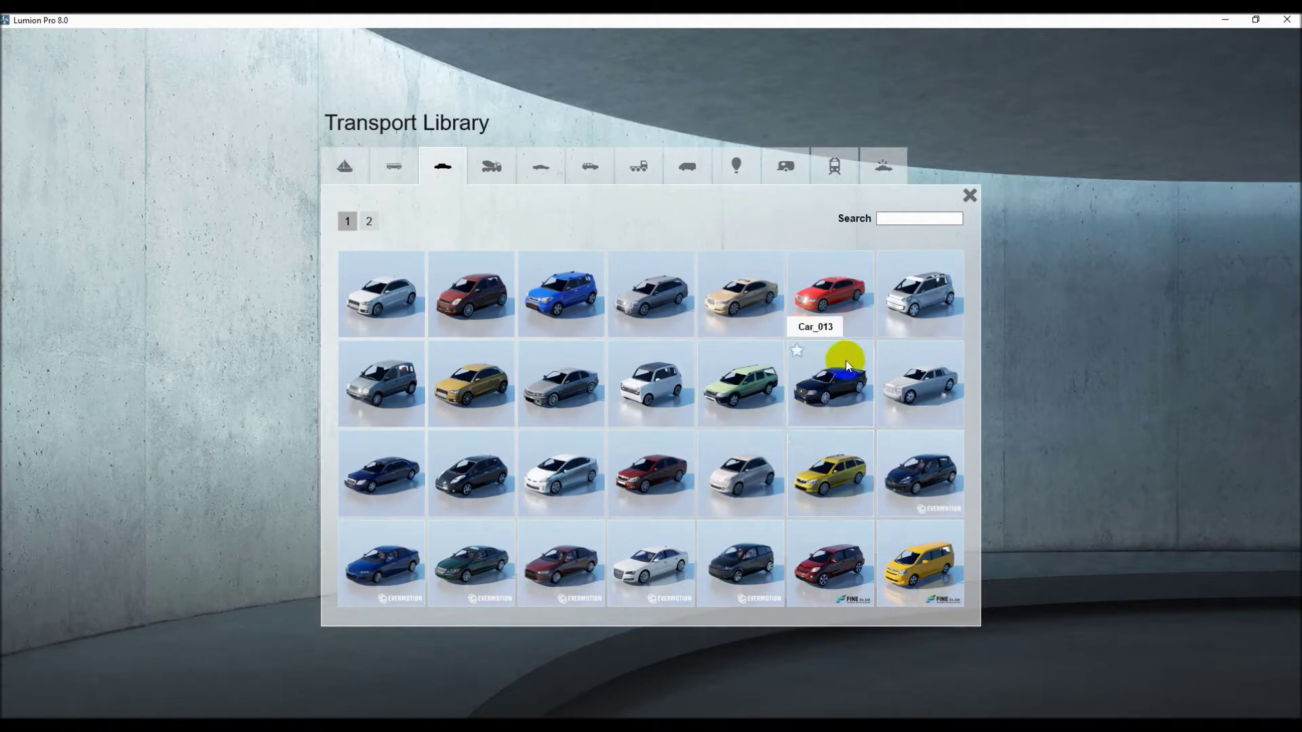
{"action": "left_click", "coordinate": [840, 304]}
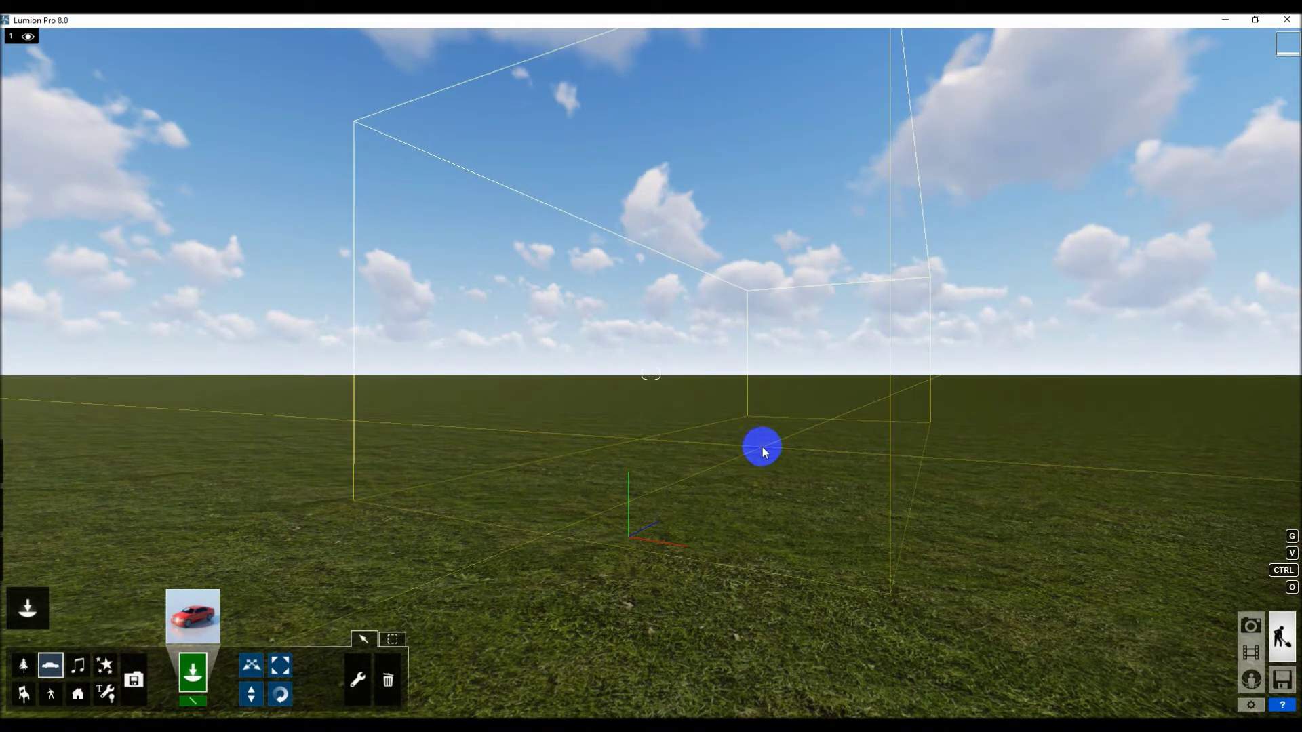
{"action": "left_click", "coordinate": [762, 446]}
- Rotate the placed car on the ground so that its side faces the camera
{"action": "key", "text": "s"}
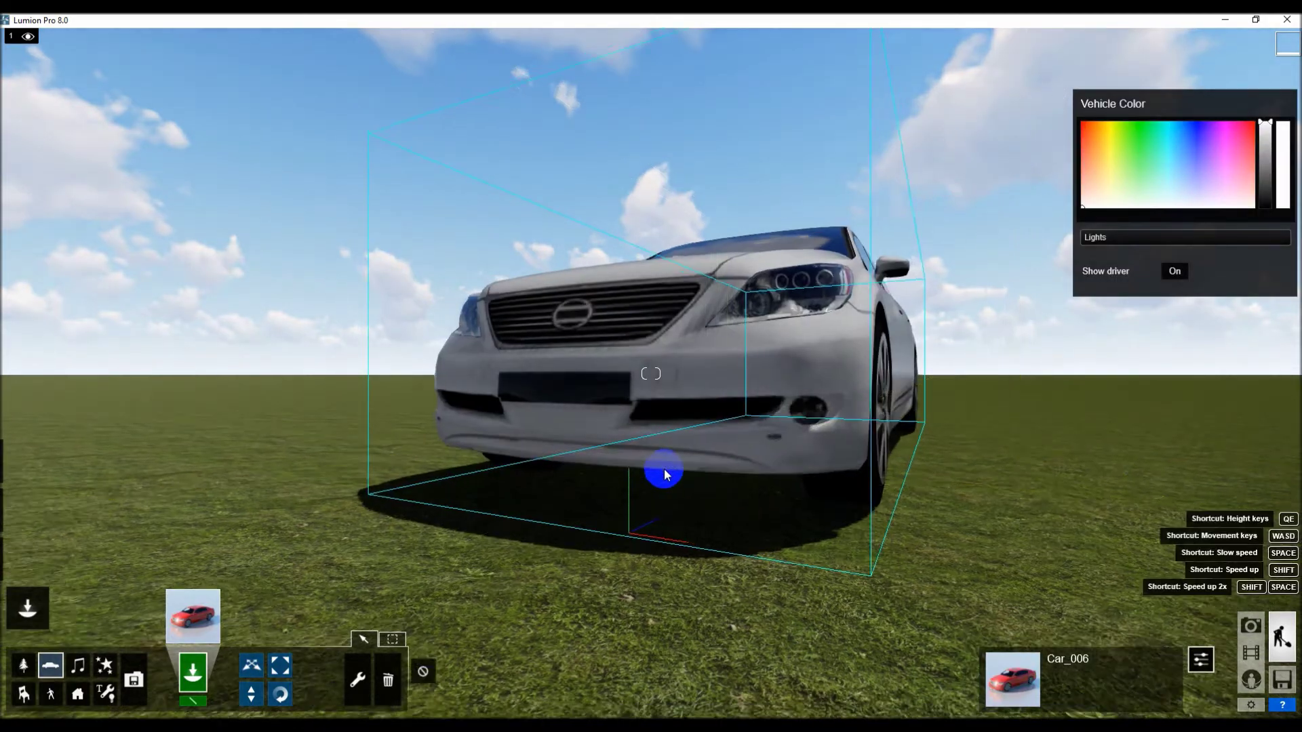
{"action": "key", "text": "q"}
{"action": "key", "text": "q"}
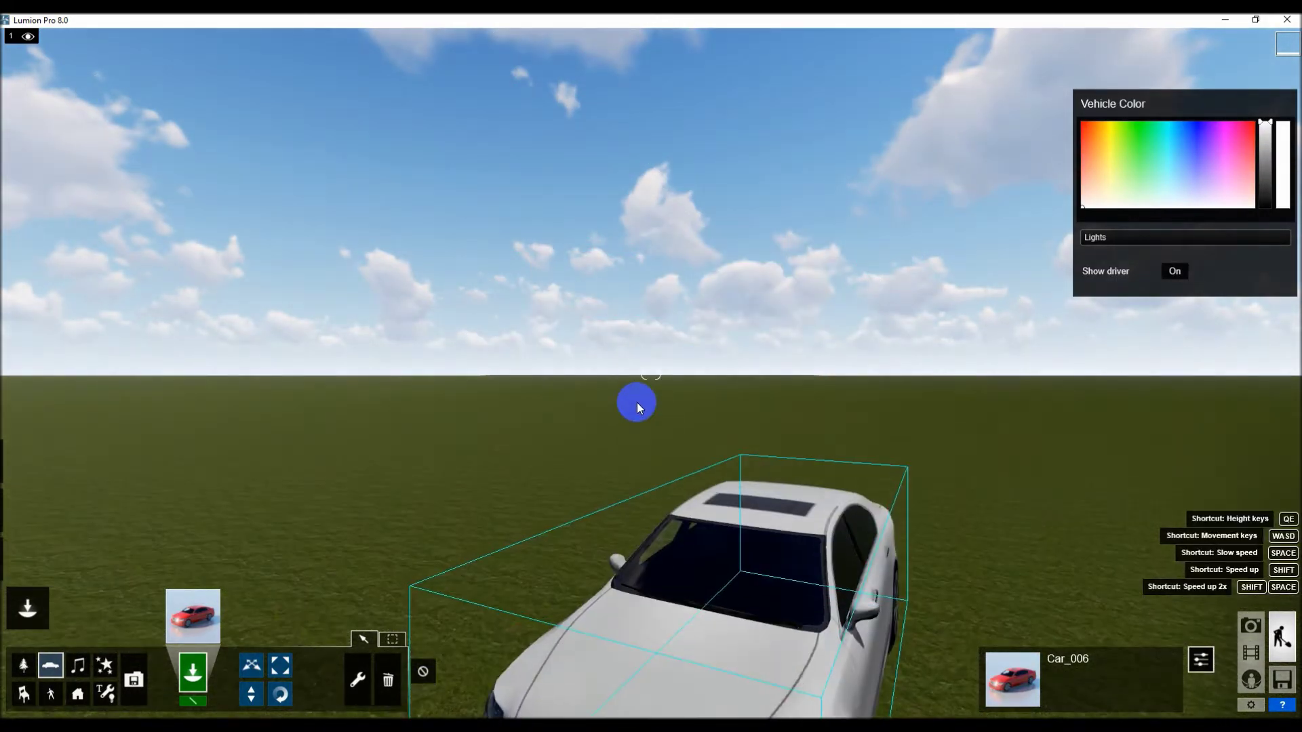
{"action": "key", "text": "s"}
{"action": "right_click_drag", "start_coordinate": [707, 499], "coordinate": [766, 559]}
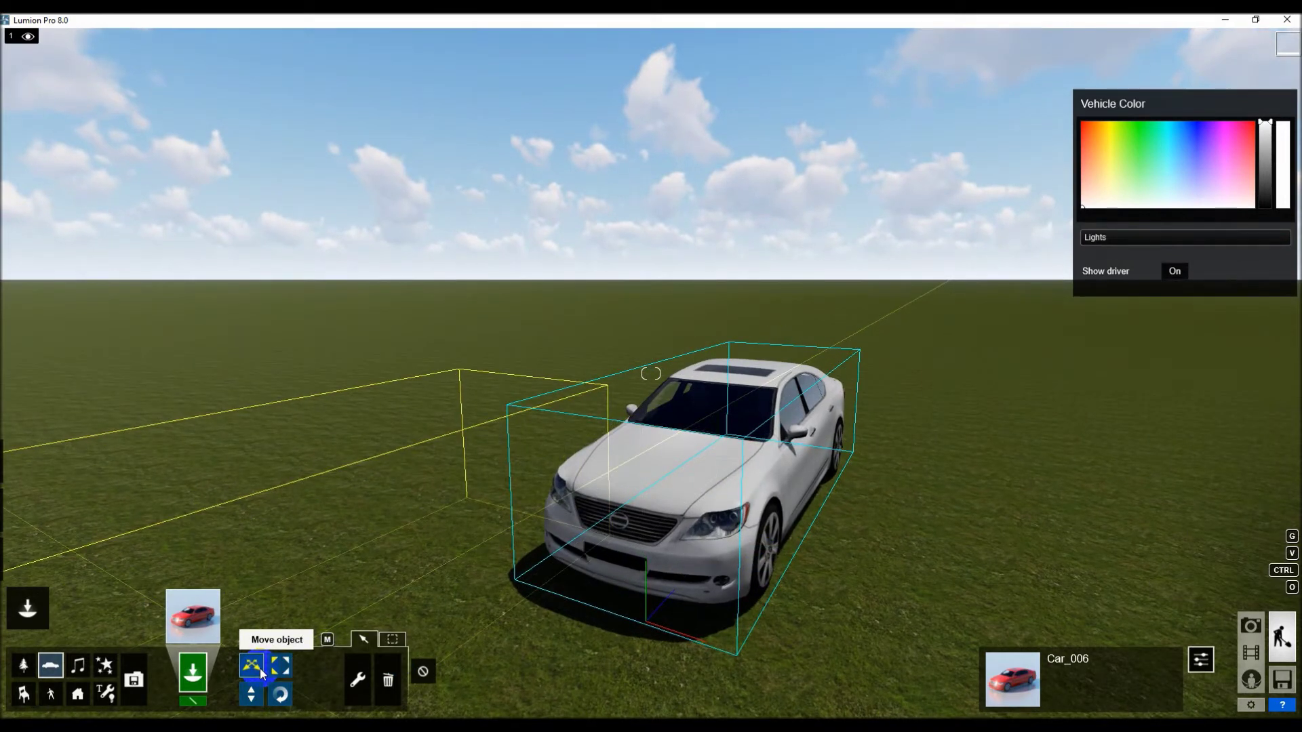
{"action": "left_click", "coordinate": [278, 667]}
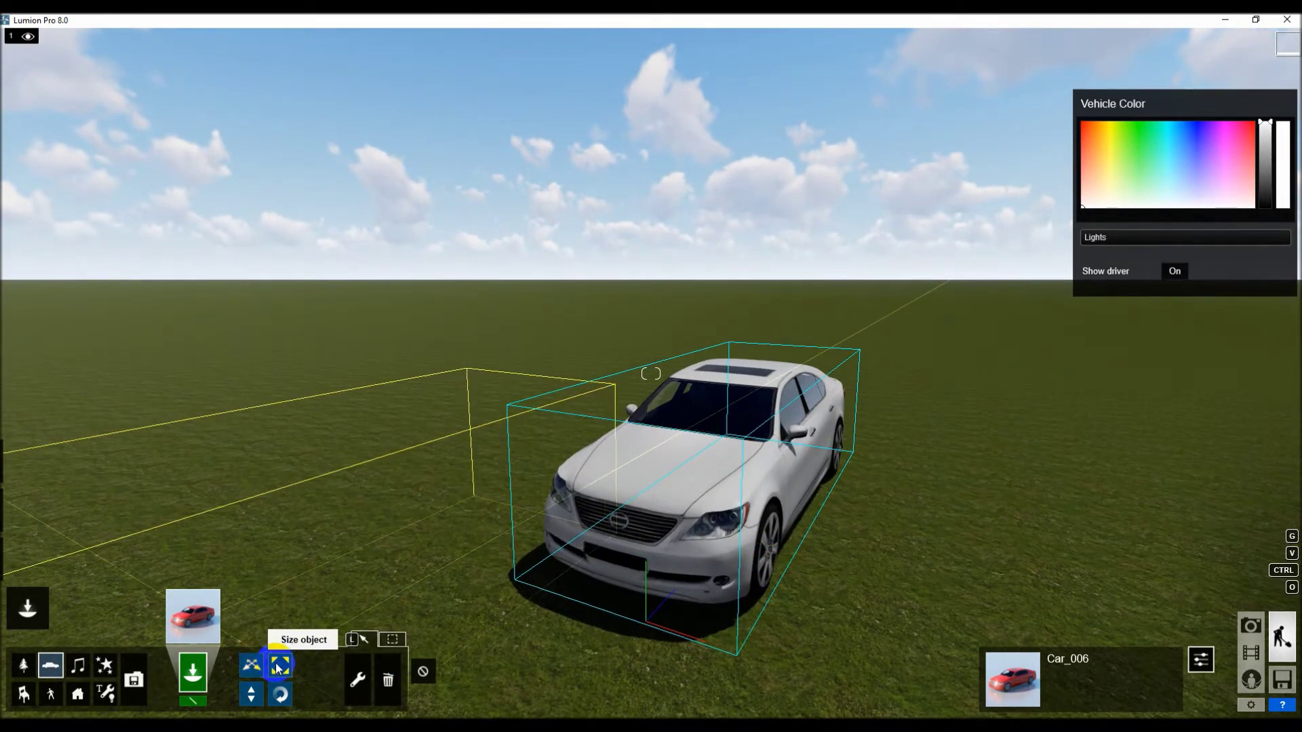
{"action": "left_click", "coordinate": [265, 697]}
{"action": "left_click", "coordinate": [272, 701]}
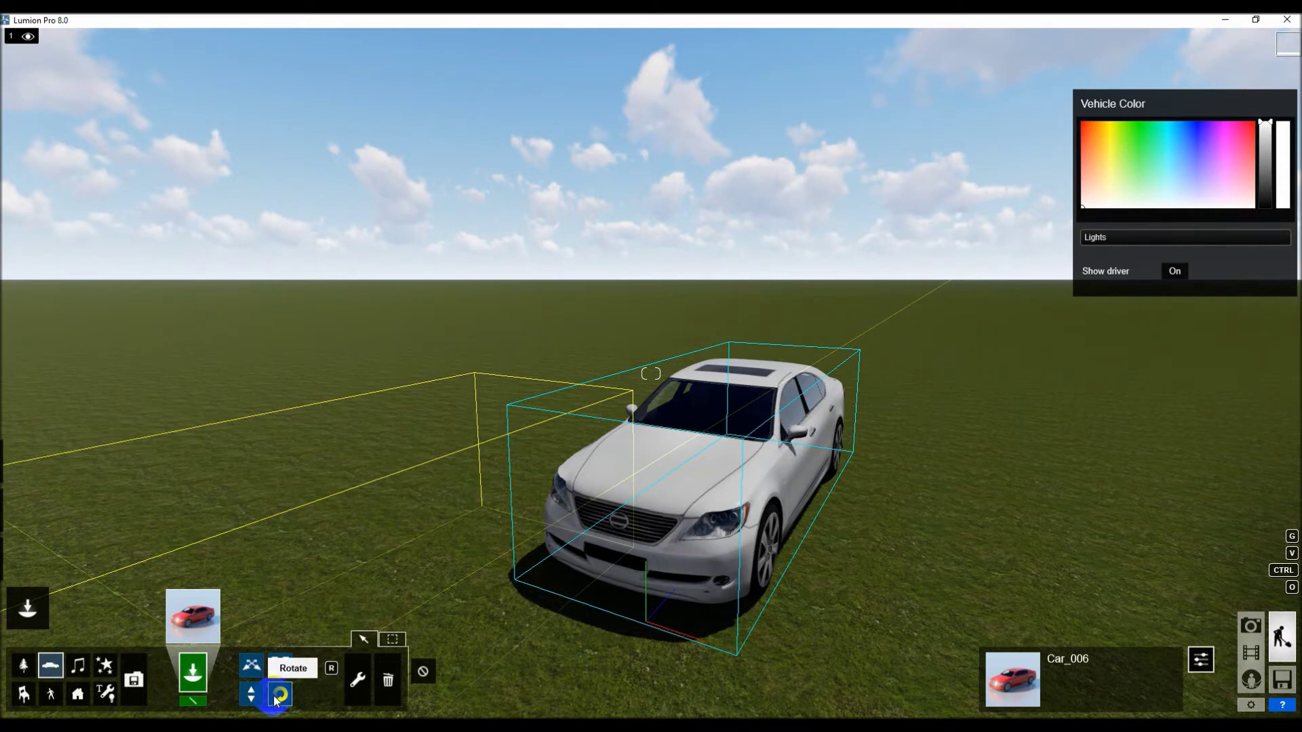
{"action": "left_click", "coordinate": [275, 702]}
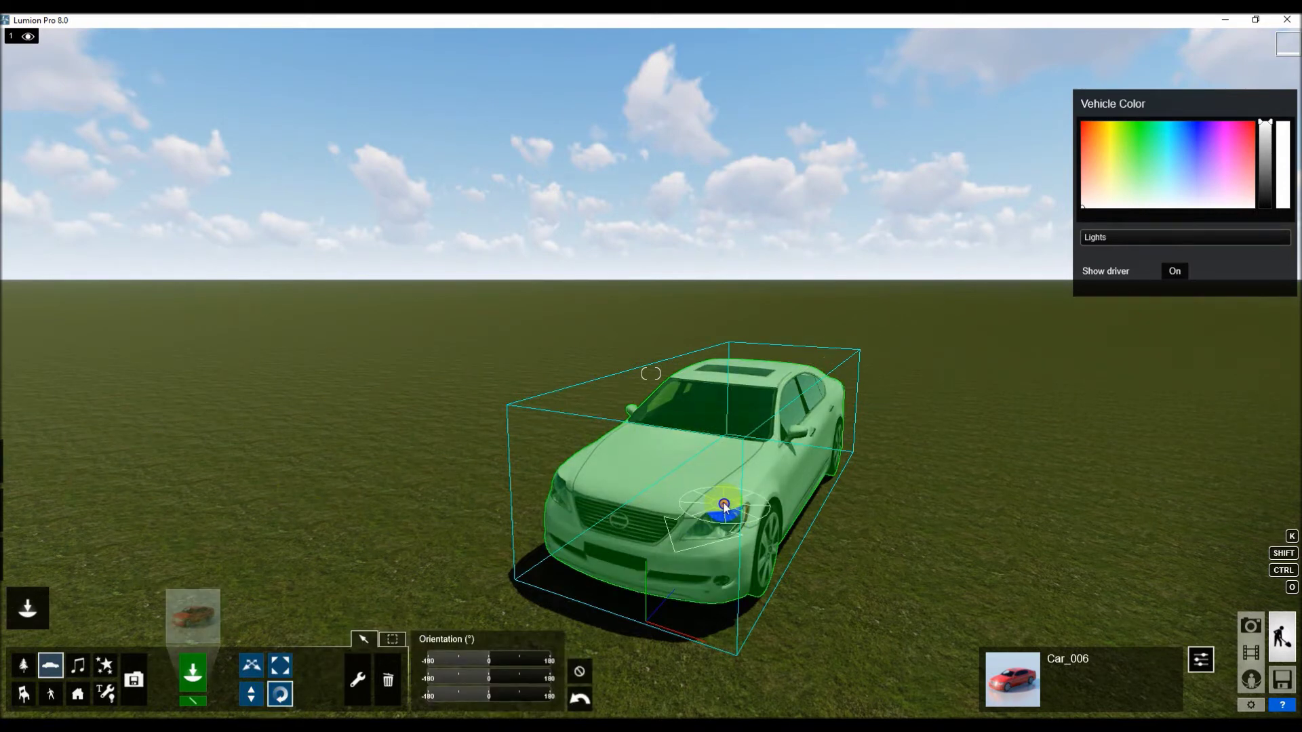
{"action": "left_click_drag", "start_coordinate": [717, 510], "coordinate": [641, 505]}
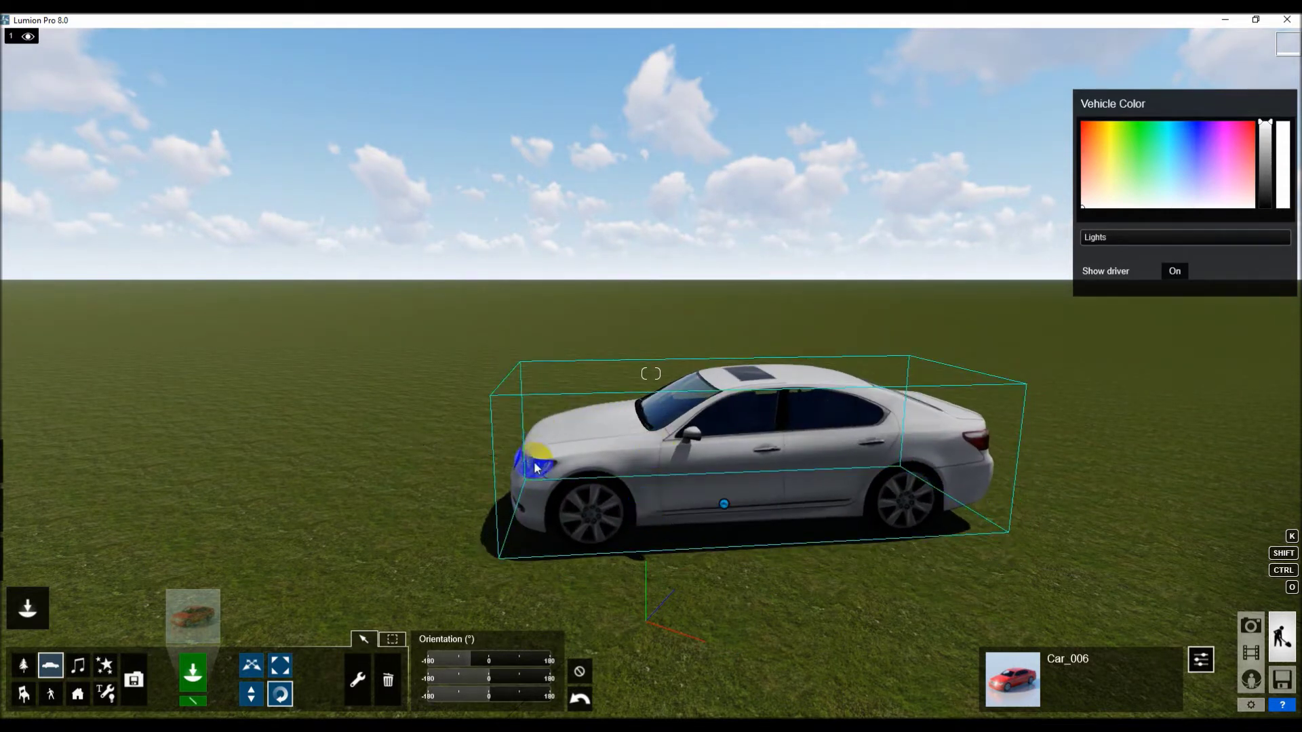
- Change the car's vehicle color to bright red in its properties
{"action": "right_click_drag", "start_coordinate": [548, 494], "coordinate": [548, 494]}
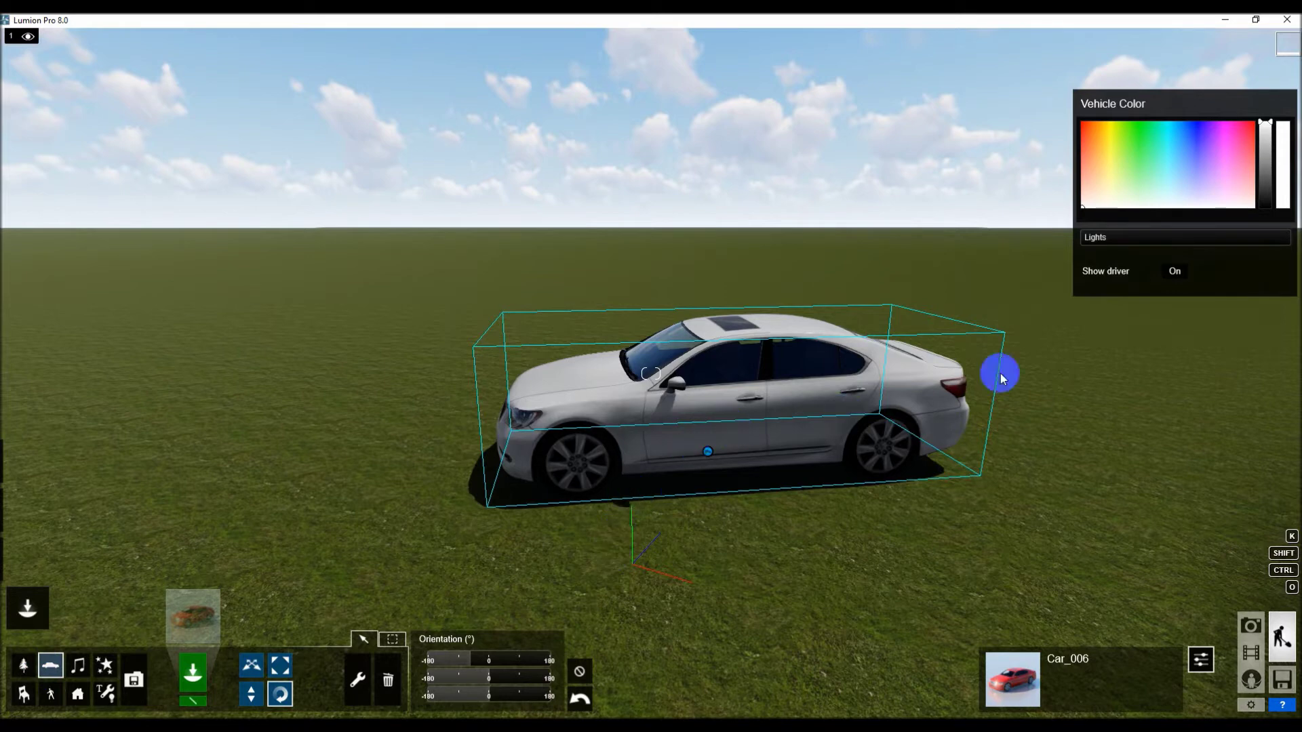
{"action": "scroll", "coordinate": [777, 394], "scroll_direction": "up", "scroll_amount": 3}
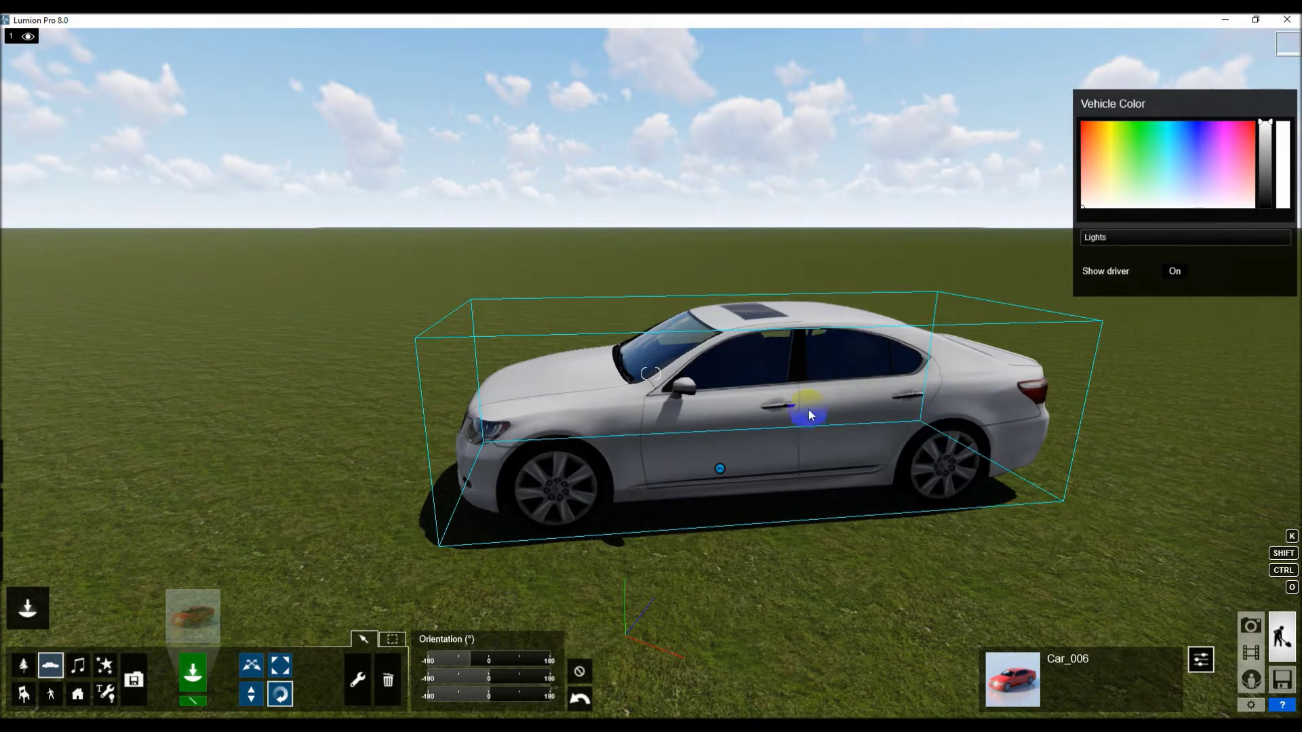
{"action": "left_click", "coordinate": [1199, 668]}
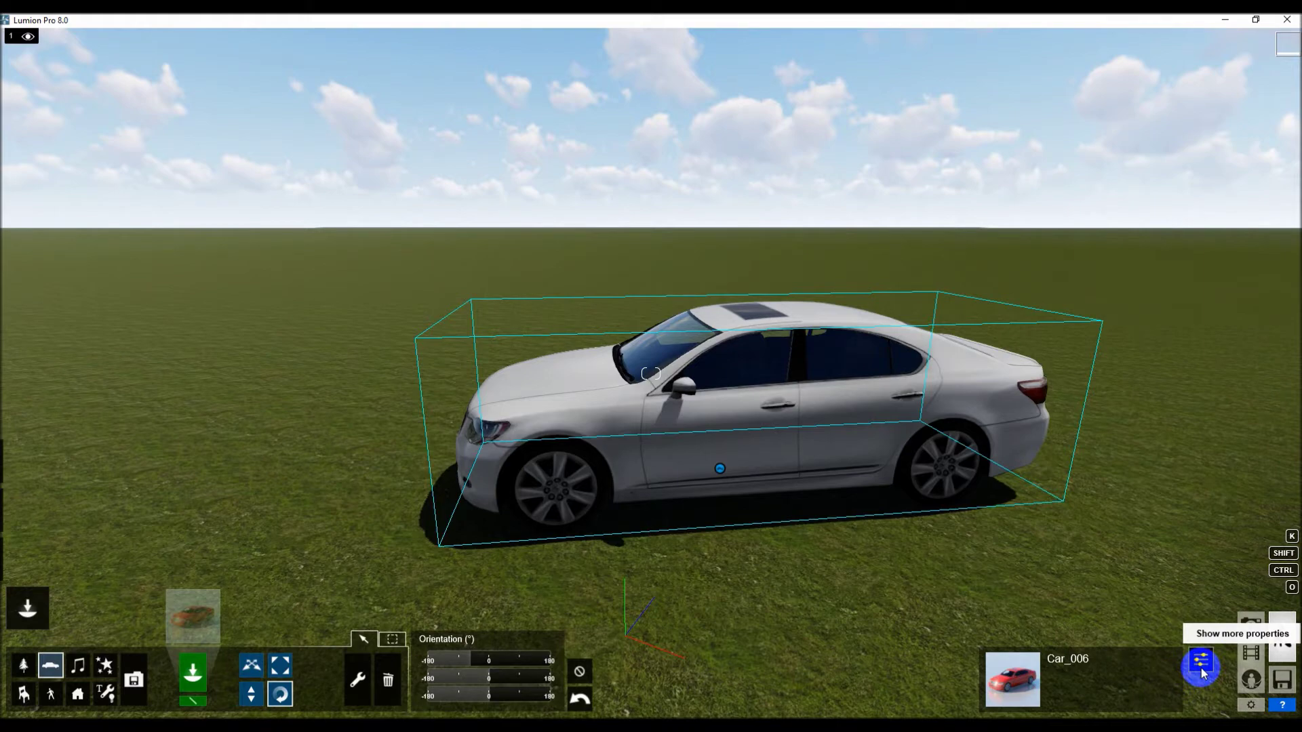
{"action": "left_click", "coordinate": [1201, 666]}
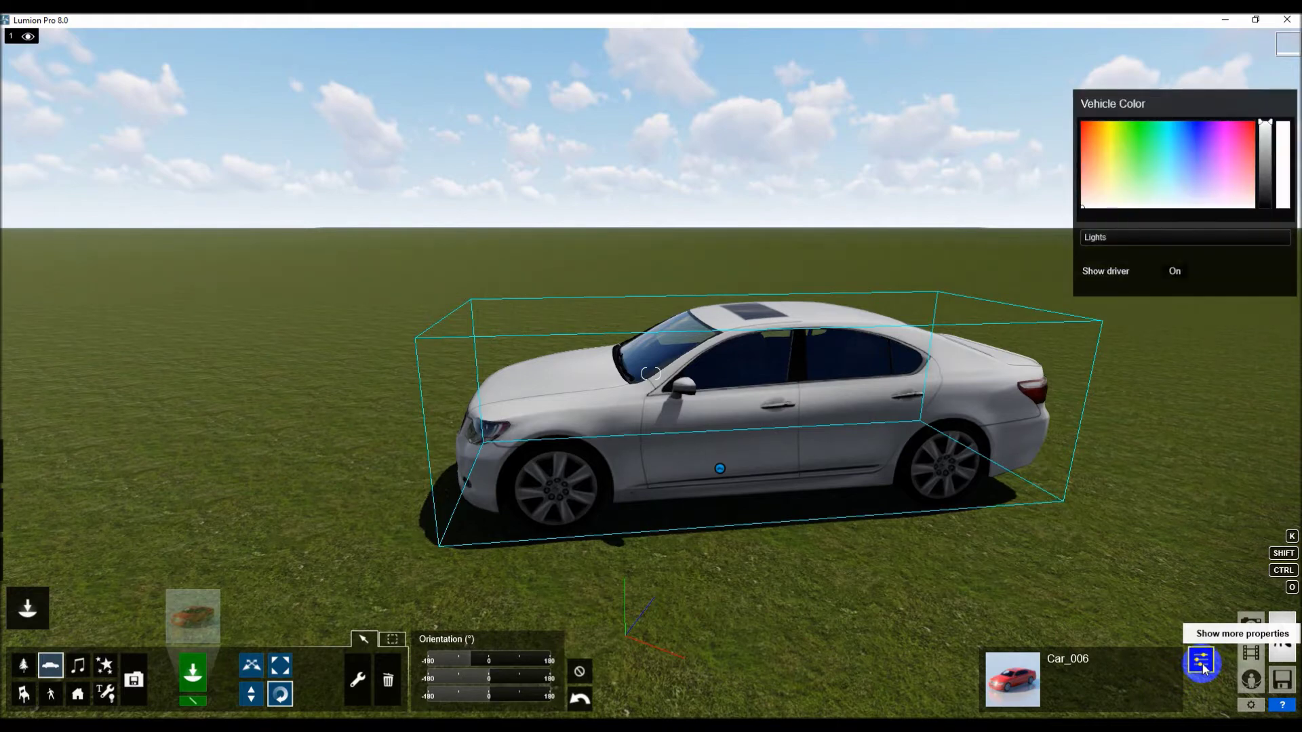
{"action": "scroll", "coordinate": [861, 441], "scroll_direction": "up", "scroll_amount": 5}
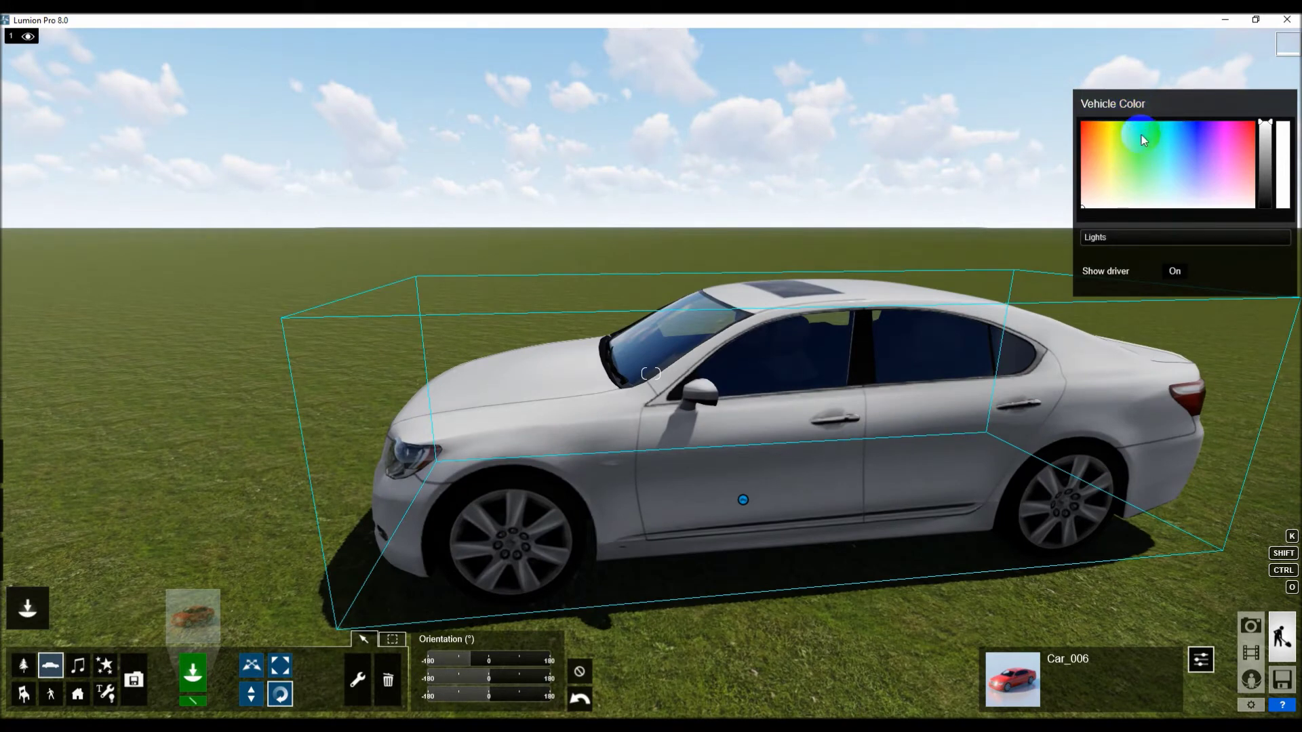
{"action": "left_click_drag", "start_coordinate": [1137, 144], "coordinate": [1086, 127]}
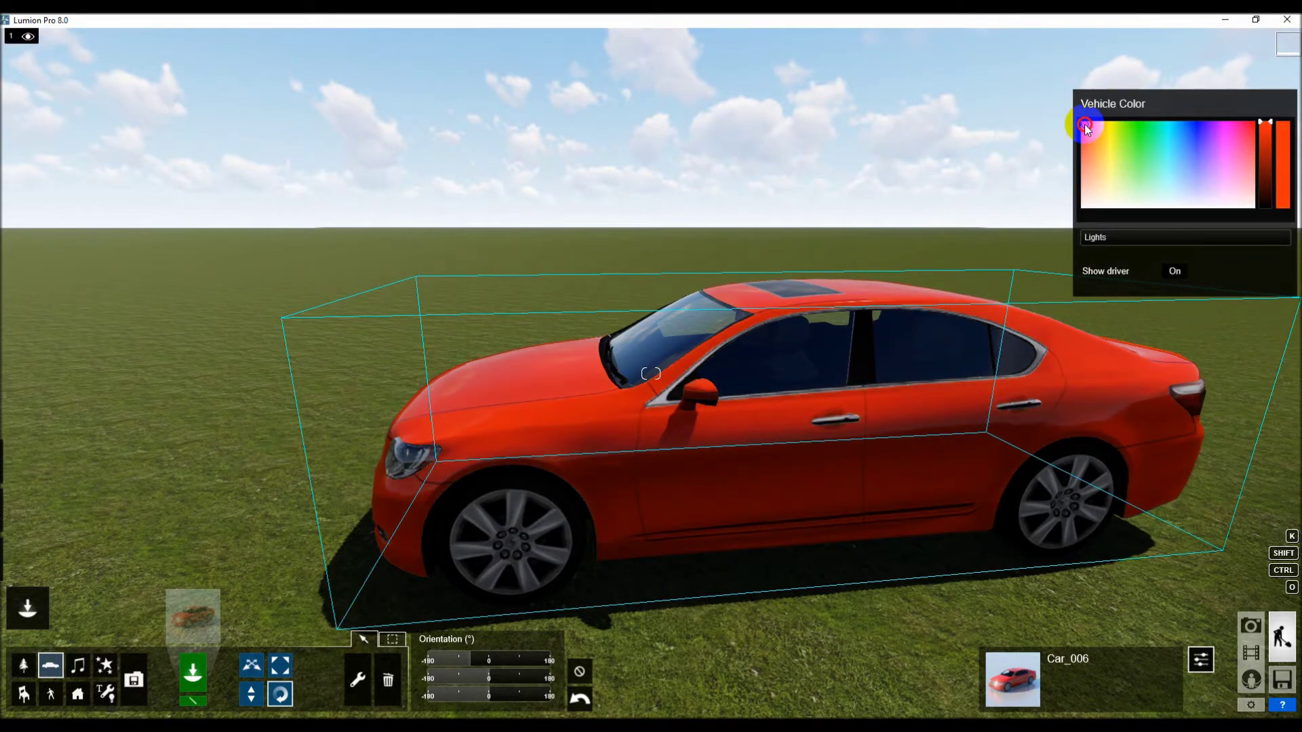
{"action": "scroll", "coordinate": [613, 471], "scroll_direction": "up", "scroll_amount": 3}
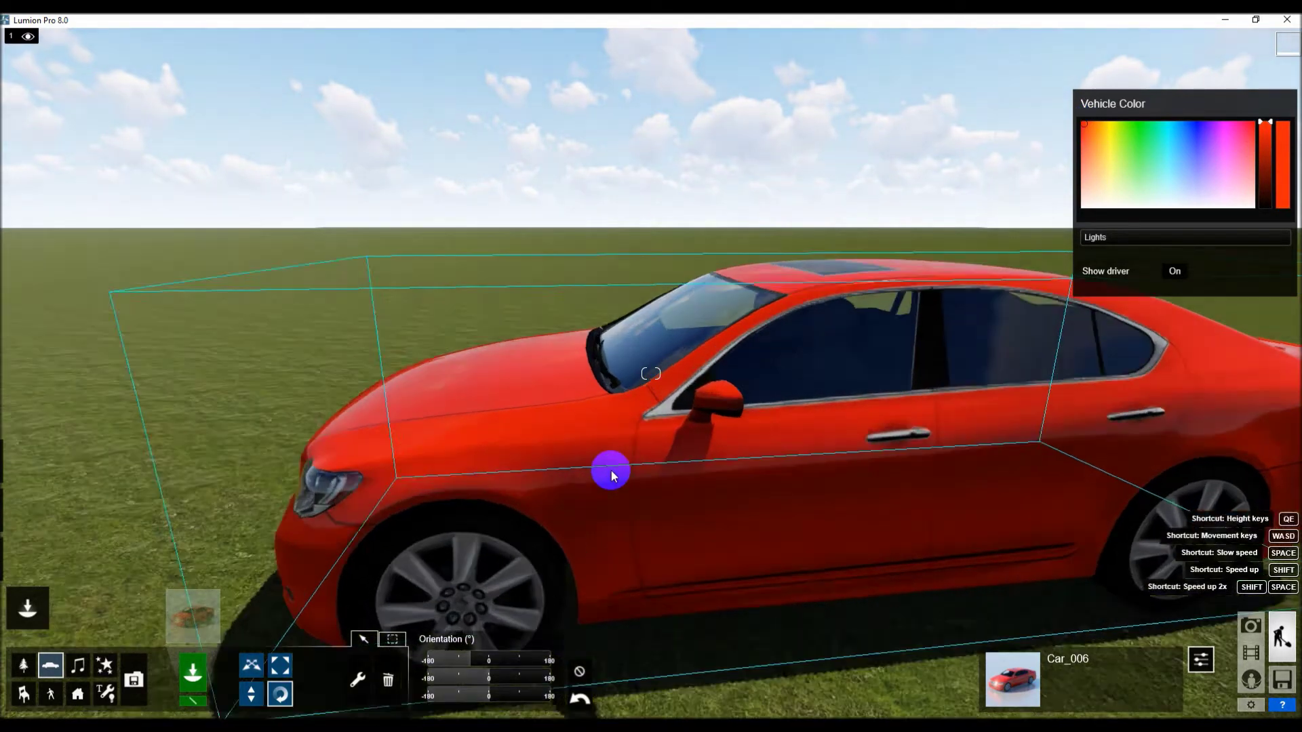
{"action": "scroll", "coordinate": [640, 290], "scroll_direction": "down", "scroll_amount": 2}
{"action": "right_click_drag", "start_coordinate": [637, 285], "coordinate": [649, 339]}
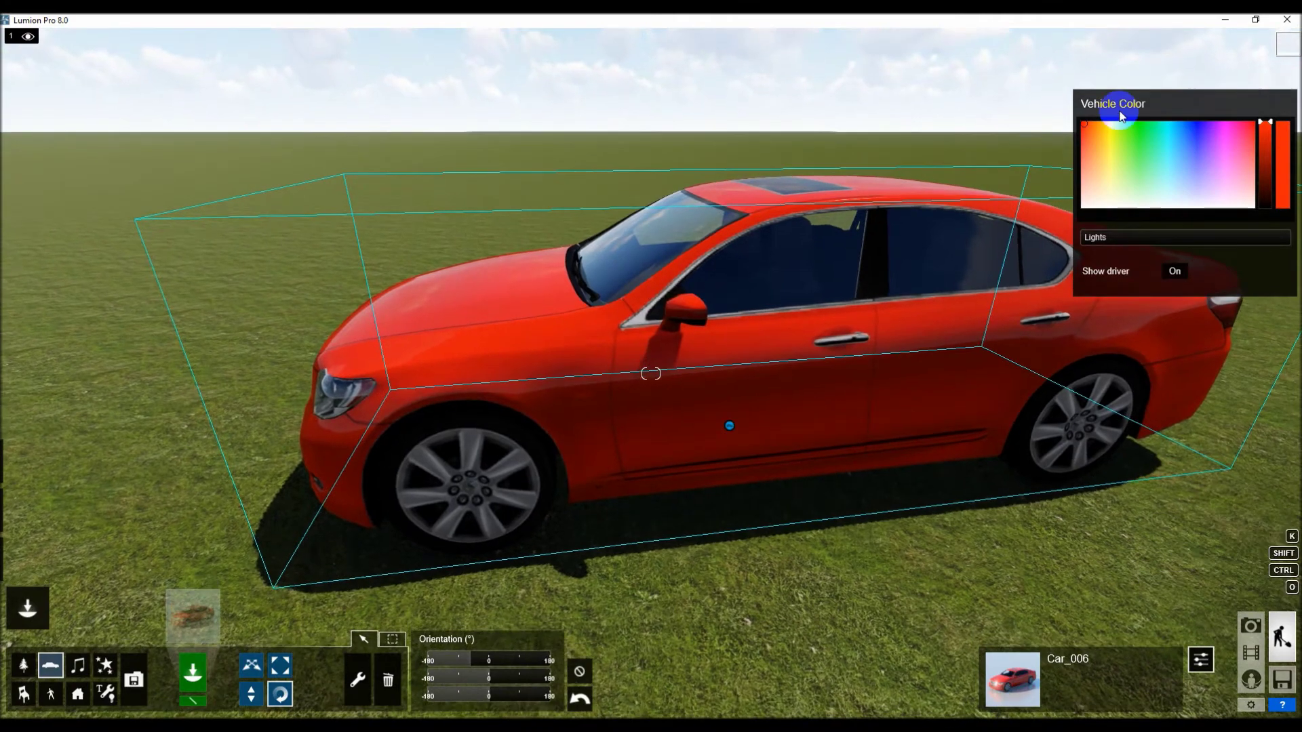
{"action": "mouse_move", "coordinate": [1176, 146]}
{"action": "left_mouse_down"}
{"action": "mouse_move", "coordinate": [1232, 172]}
{"action": "mouse_move", "coordinate": [1236, 192]}
{"action": "mouse_move", "coordinate": [1085, 193]}
{"action": "mouse_move", "coordinate": [1077, 124]}
{"action": "left_mouse_up"}
- Turn off Show driver in the car's properties and check the front seats through the side windows
{"action": "right_click_drag", "start_coordinate": [1107, 253], "coordinate": [849, 222]}
{"action": "scroll", "coordinate": [793, 263], "scroll_direction": "up", "scroll_amount": 3}
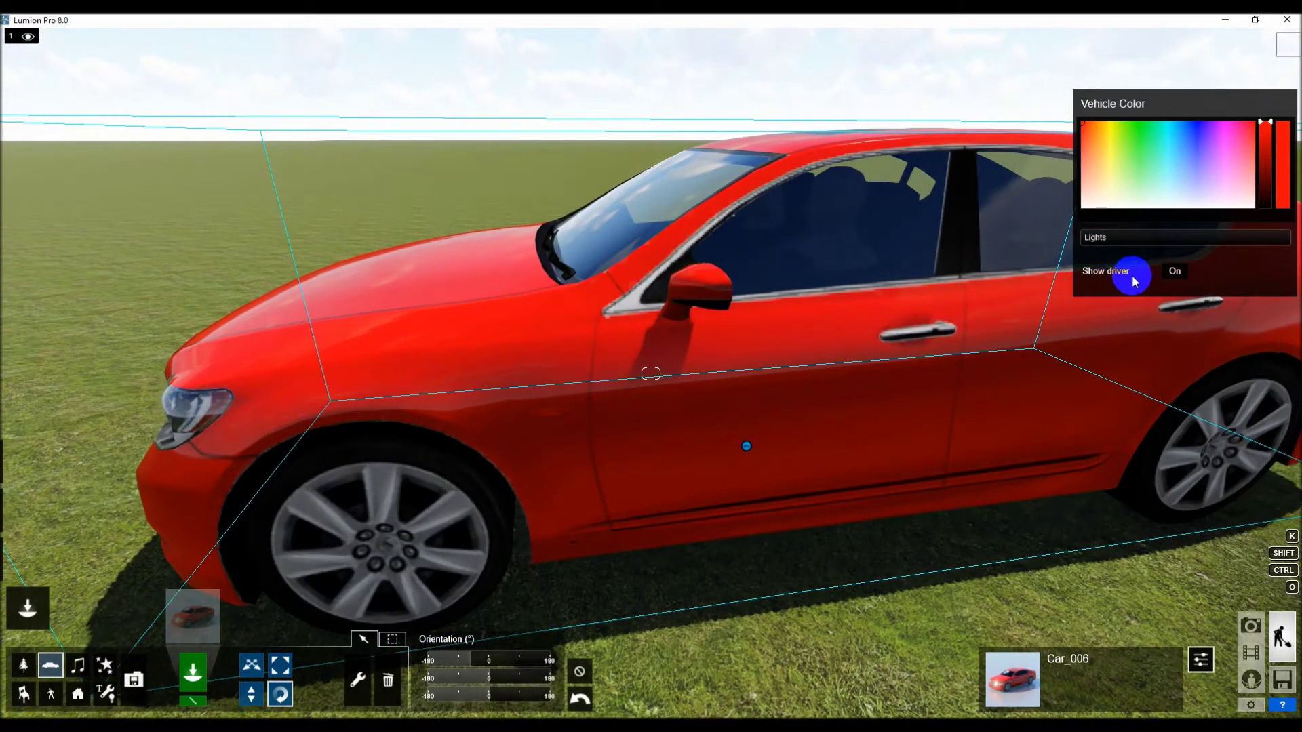
{"action": "mouse_move", "coordinate": [807, 303]}
{"action": "right_mouse_down"}
{"action": "mouse_move", "coordinate": [792, 300]}
{"action": "mouse_move", "coordinate": [800, 292]}
{"action": "right_mouse_up"}
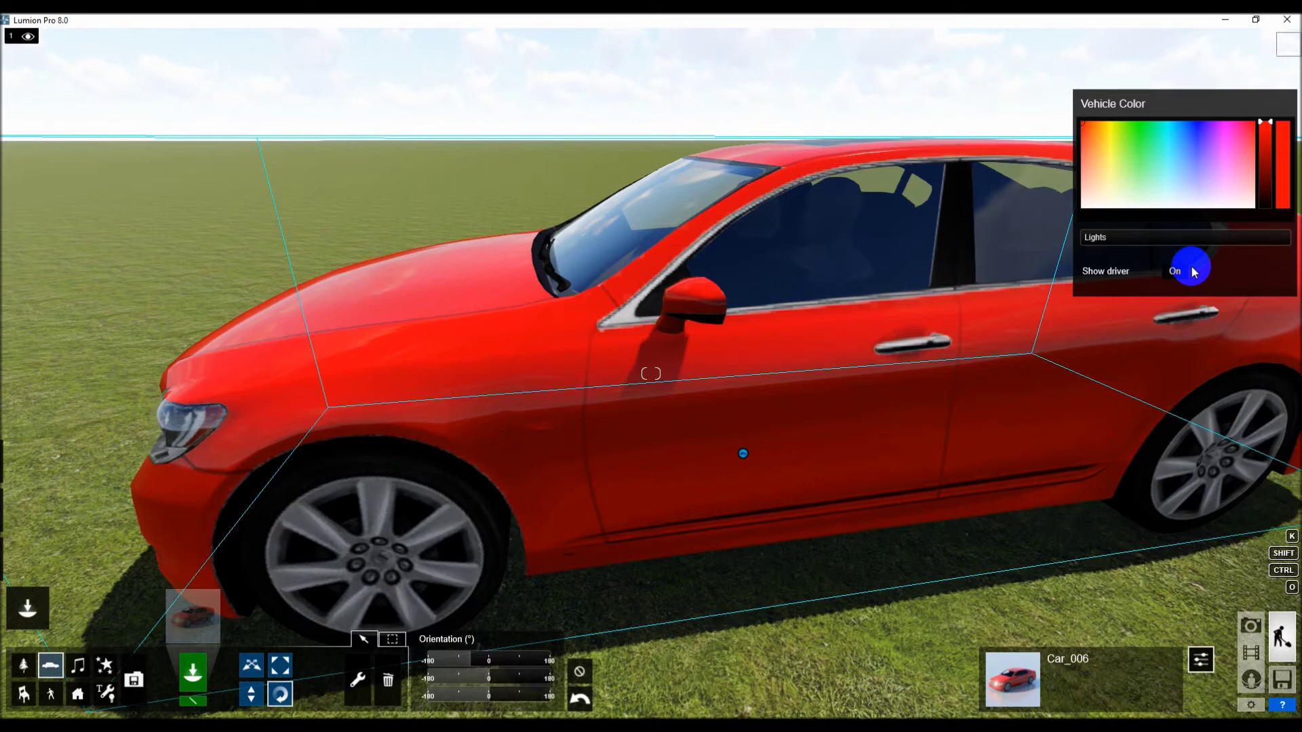
{"action": "left_click", "coordinate": [1172, 271]}
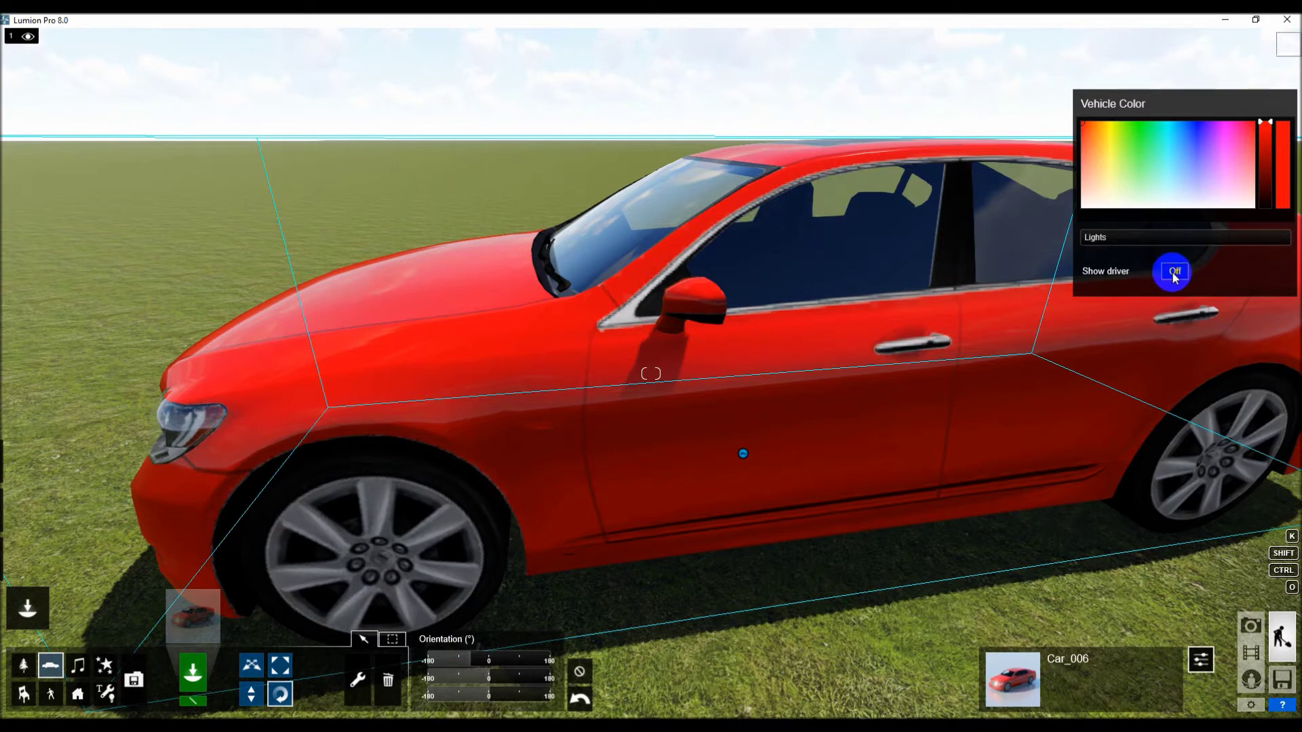
{"action": "middle_click_drag", "start_coordinate": [812, 314], "coordinate": [834, 240]}
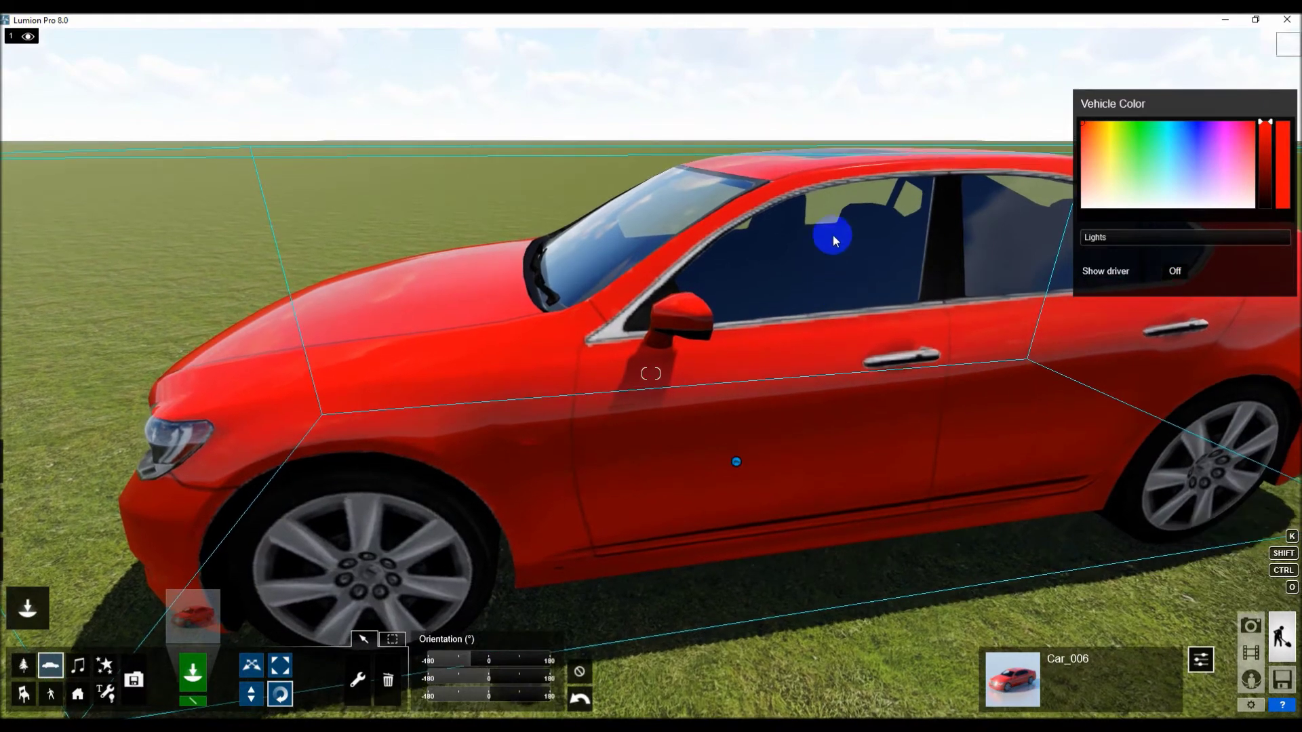
{"action": "right_click_drag", "start_coordinate": [817, 287], "coordinate": [829, 285]}
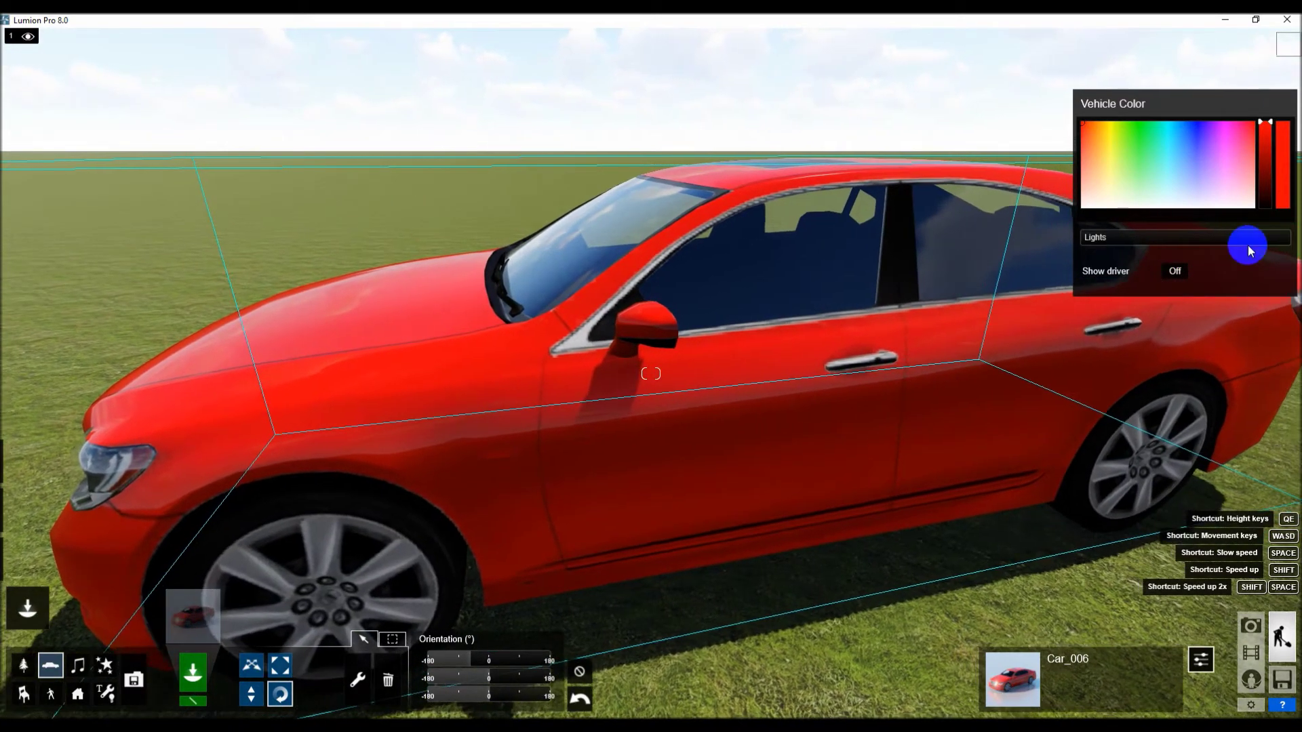
- Turn Show driver back on for the car and inspect the driver through the side windows up close
{"action": "left_click", "coordinate": [1175, 271]}
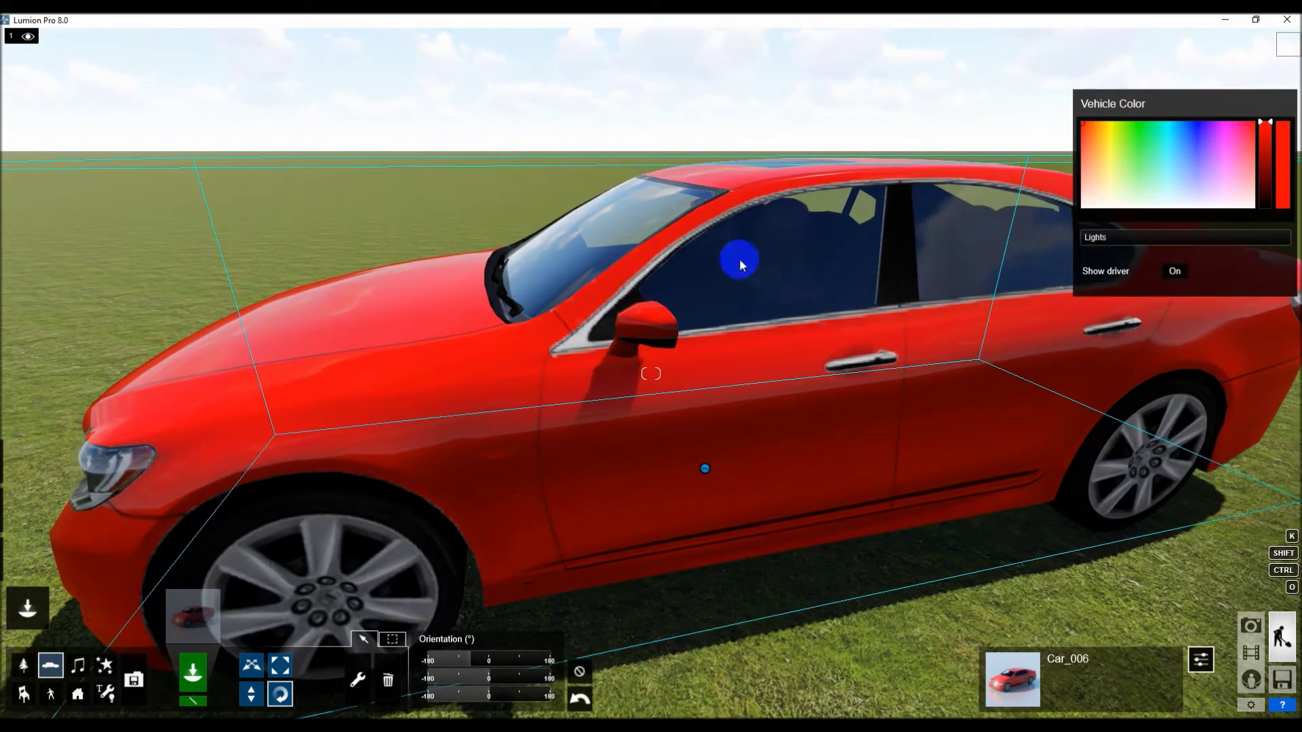
{"action": "scroll", "coordinate": [814, 292], "scroll_direction": "up", "scroll_amount": 6}
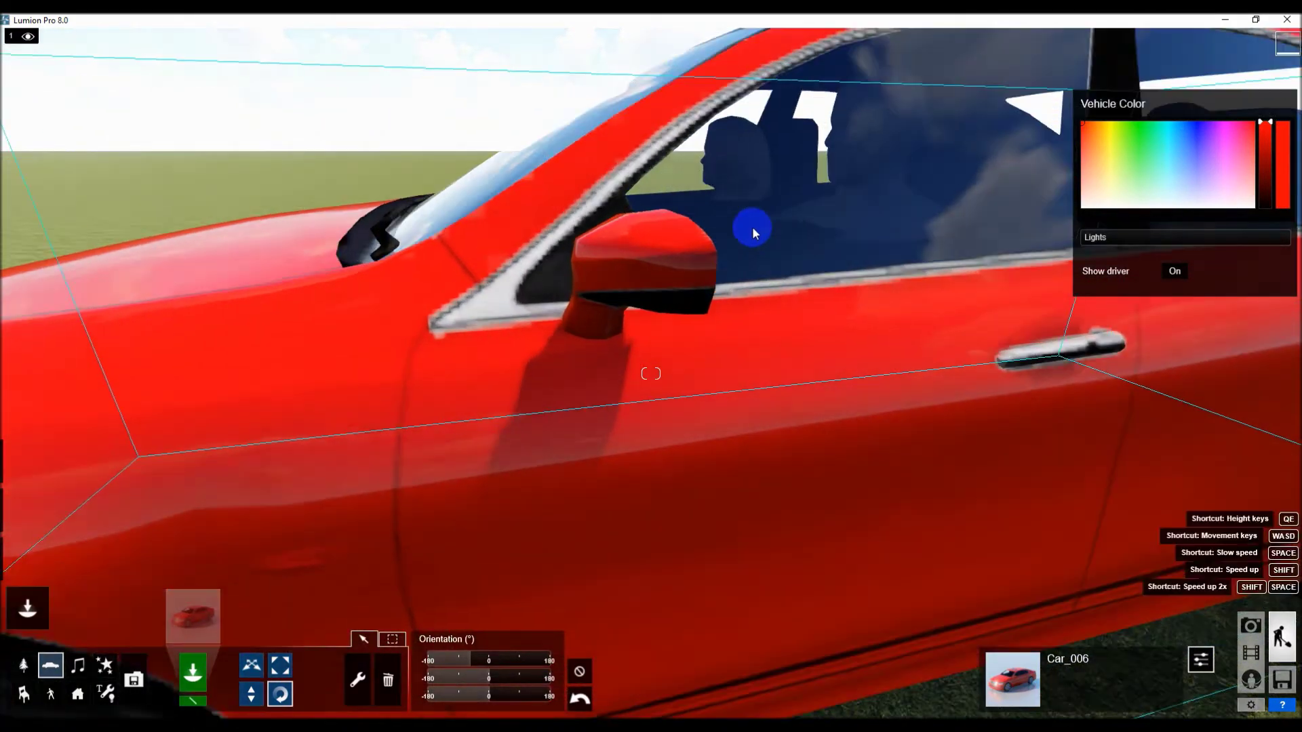
{"action": "scroll", "coordinate": [602, 268], "scroll_direction": "down", "scroll_amount": 10}
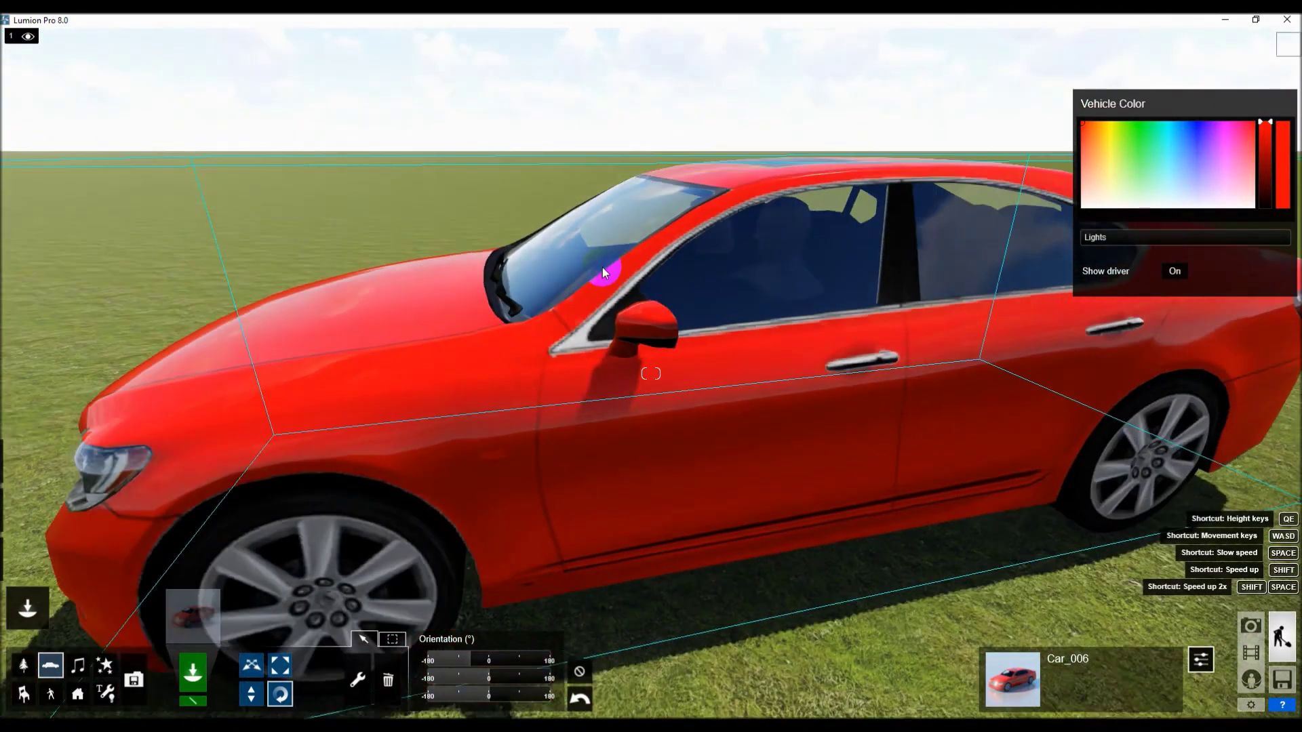
{"action": "scroll", "coordinate": [749, 270], "scroll_direction": "up", "scroll_amount": 6}
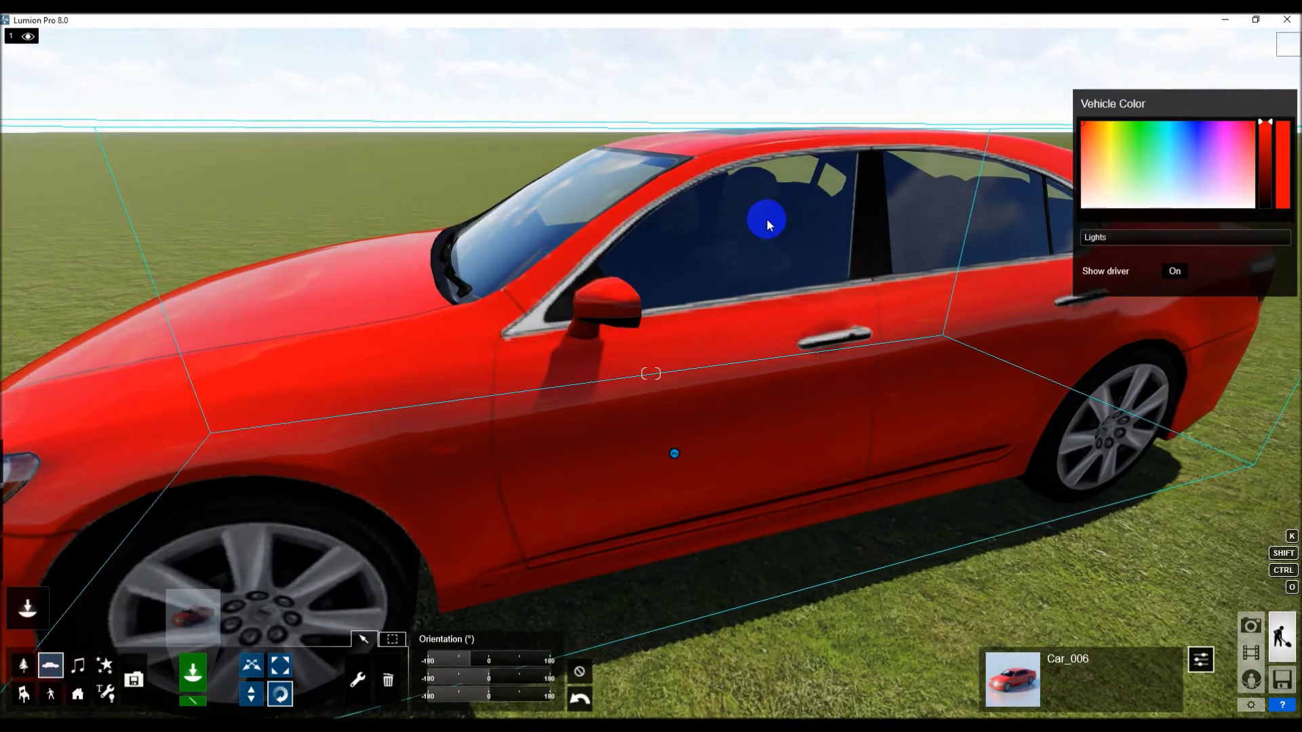
{"action": "scroll", "coordinate": [814, 243], "scroll_direction": "down", "scroll_amount": 2}
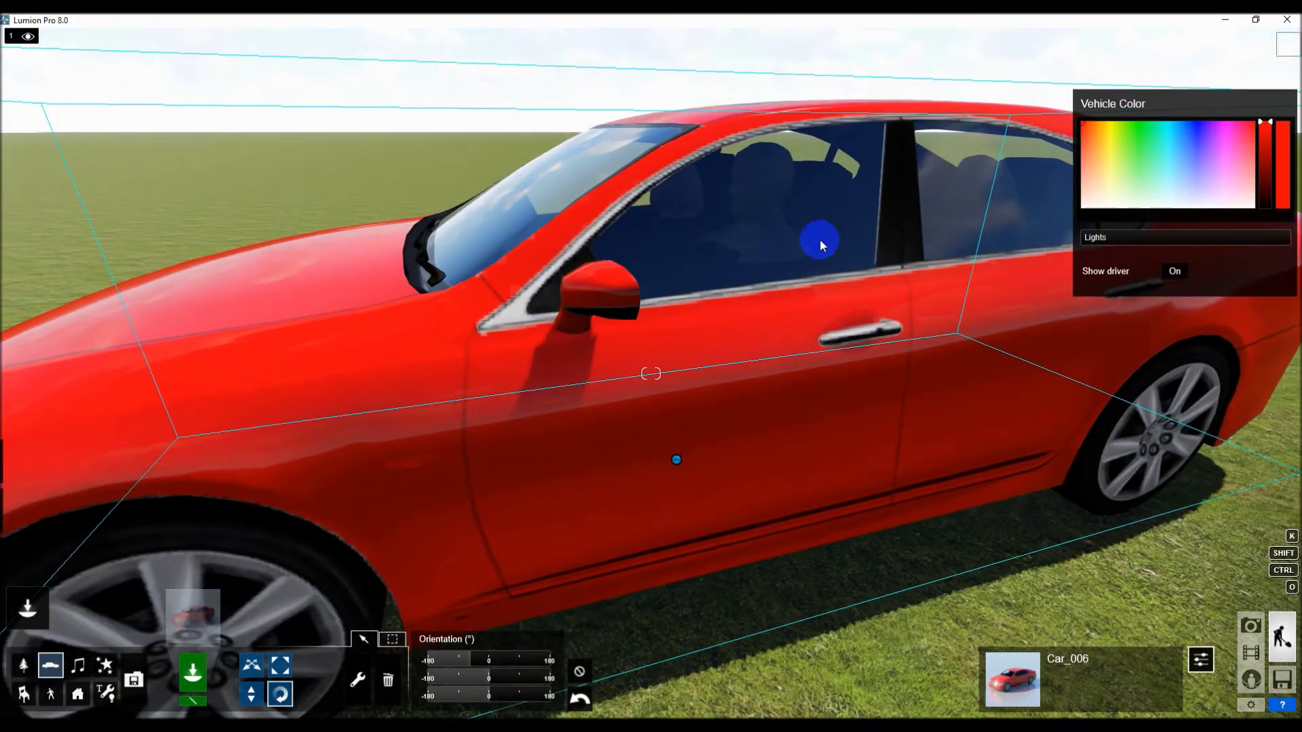
{"action": "left_click", "coordinate": [1181, 274]}
{"action": "left_click", "coordinate": [1182, 275]}
{"action": "scroll", "coordinate": [701, 374], "scroll_direction": "down", "scroll_amount": 4}
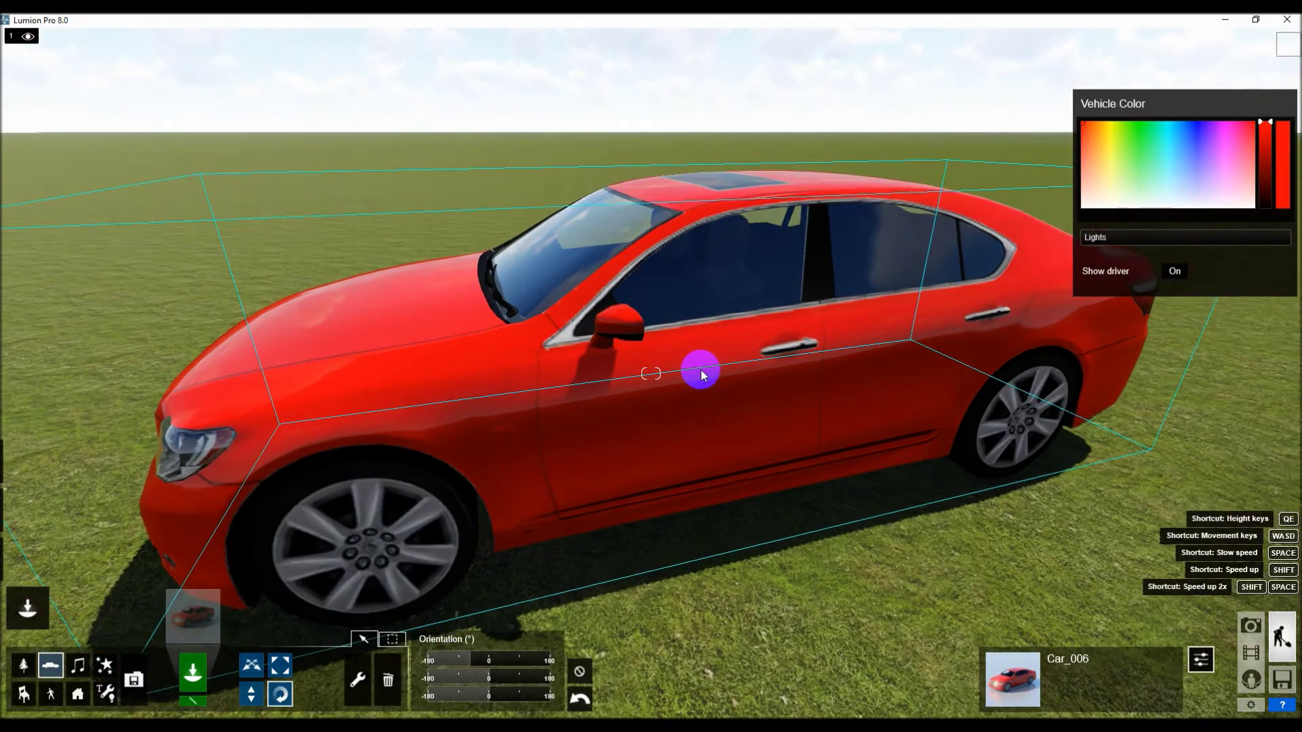
- Set the car's Lights to 1.0 and view the headlights from the front of the car
{"action": "right_click_drag", "start_coordinate": [715, 345], "coordinate": [717, 362]}
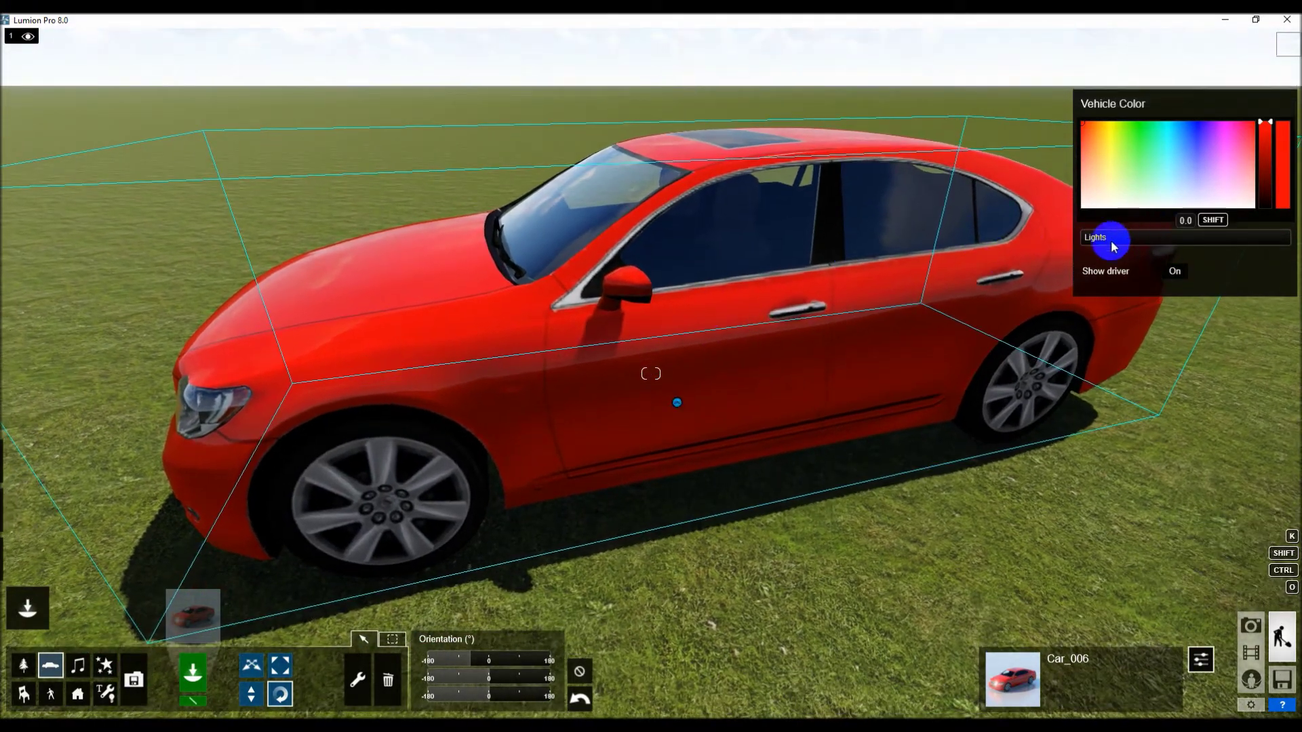
{"action": "scroll", "coordinate": [1001, 262], "scroll_direction": "down", "scroll_amount": 6}
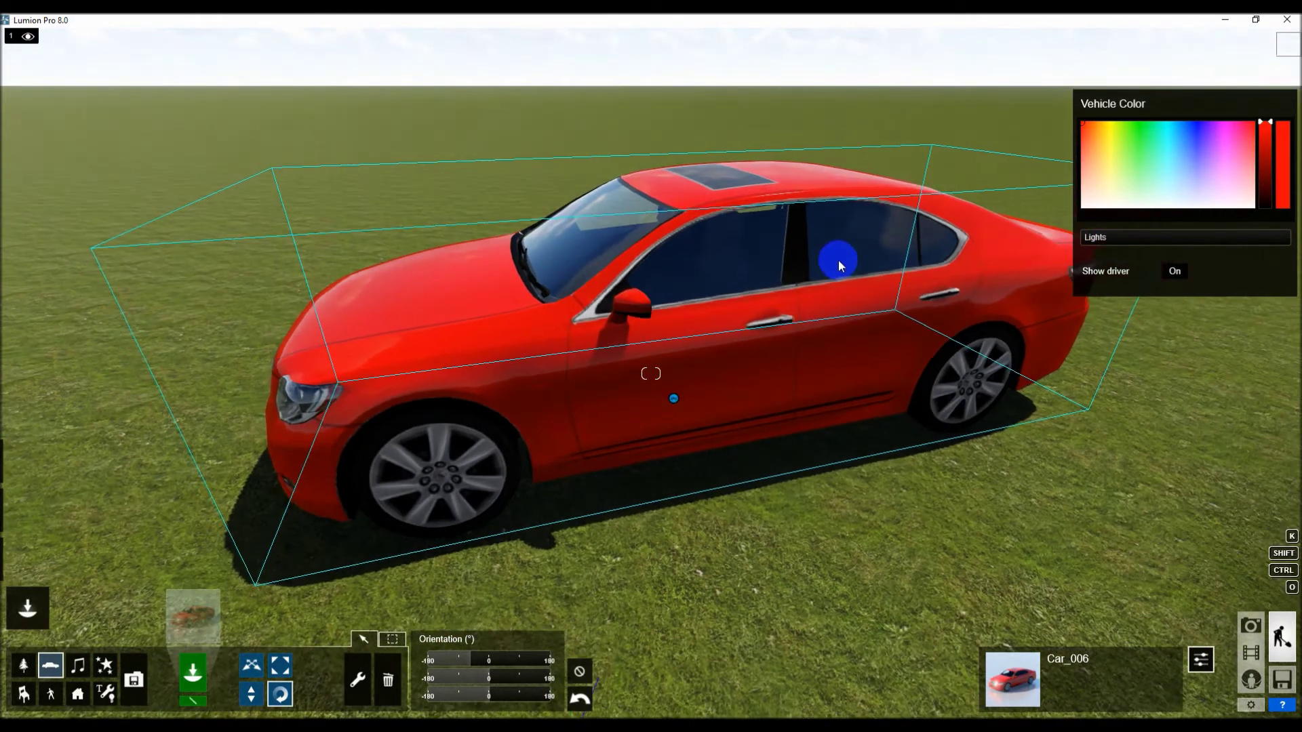
{"action": "scroll", "coordinate": [386, 315], "scroll_direction": "up", "scroll_amount": 6}
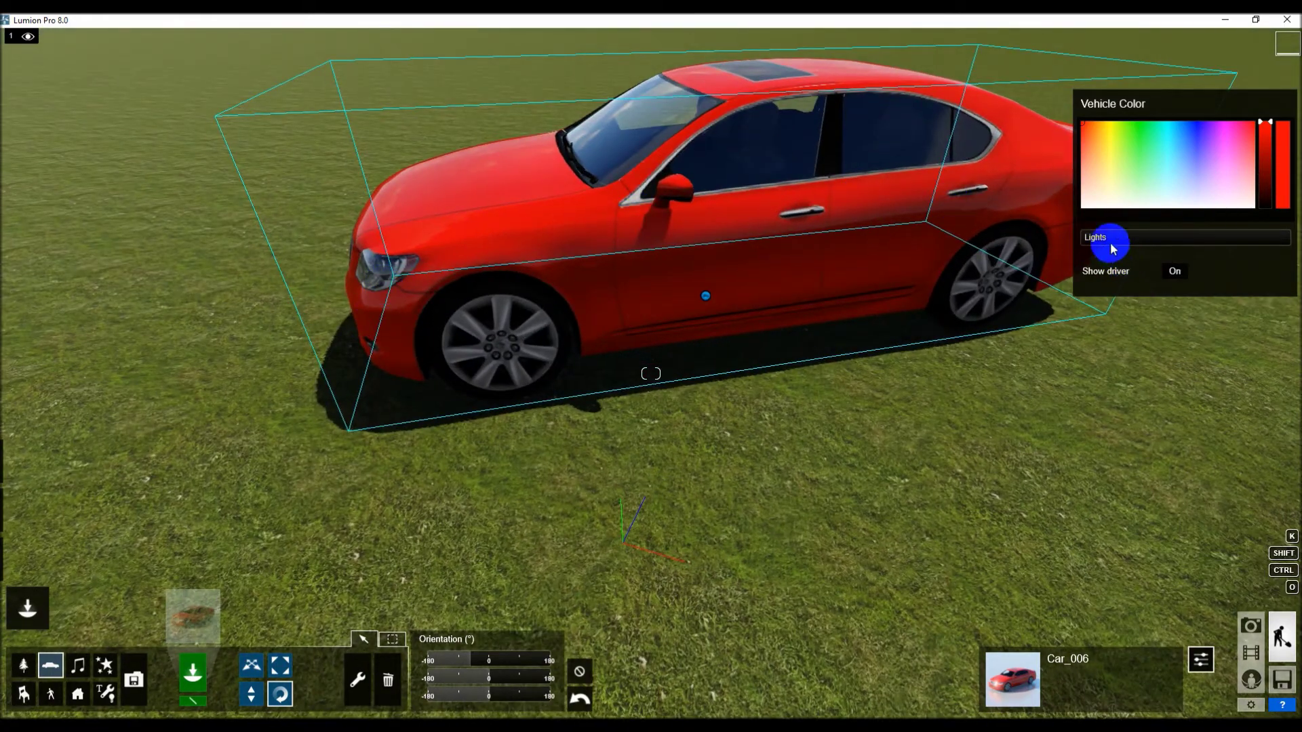
{"action": "left_click", "coordinate": [1112, 249]}
{"action": "left_click_drag", "start_coordinate": [1112, 248], "coordinate": [1272, 237]}
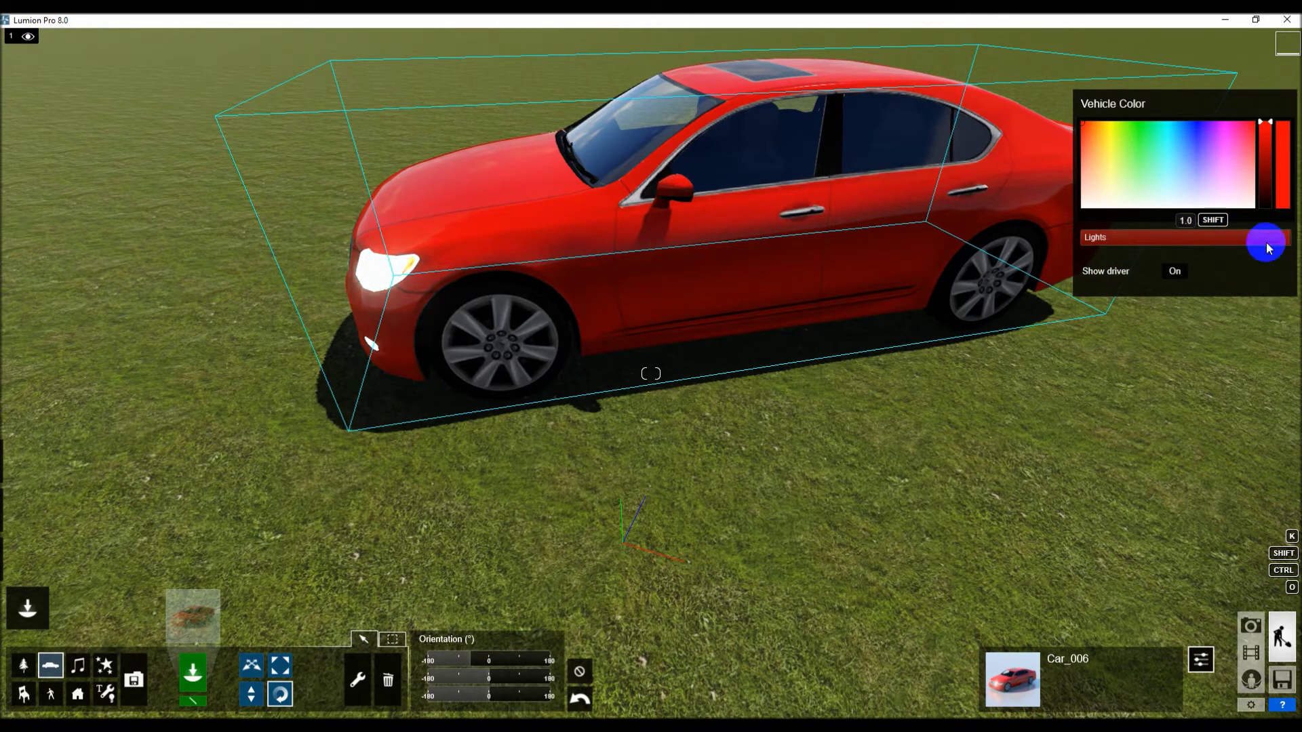
{"action": "scroll", "coordinate": [365, 275], "scroll_direction": "down", "scroll_amount": 3}
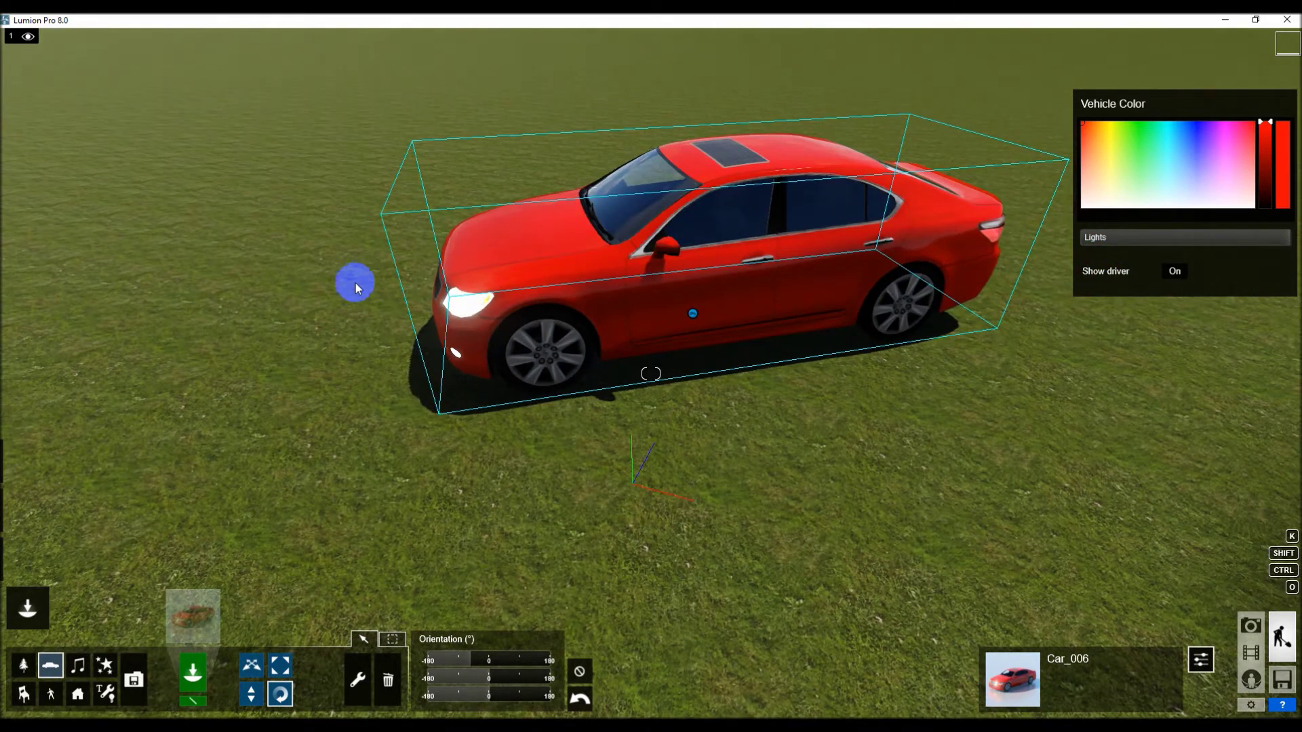
{"action": "scroll", "coordinate": [352, 284], "scroll_direction": "up", "scroll_amount": 5}
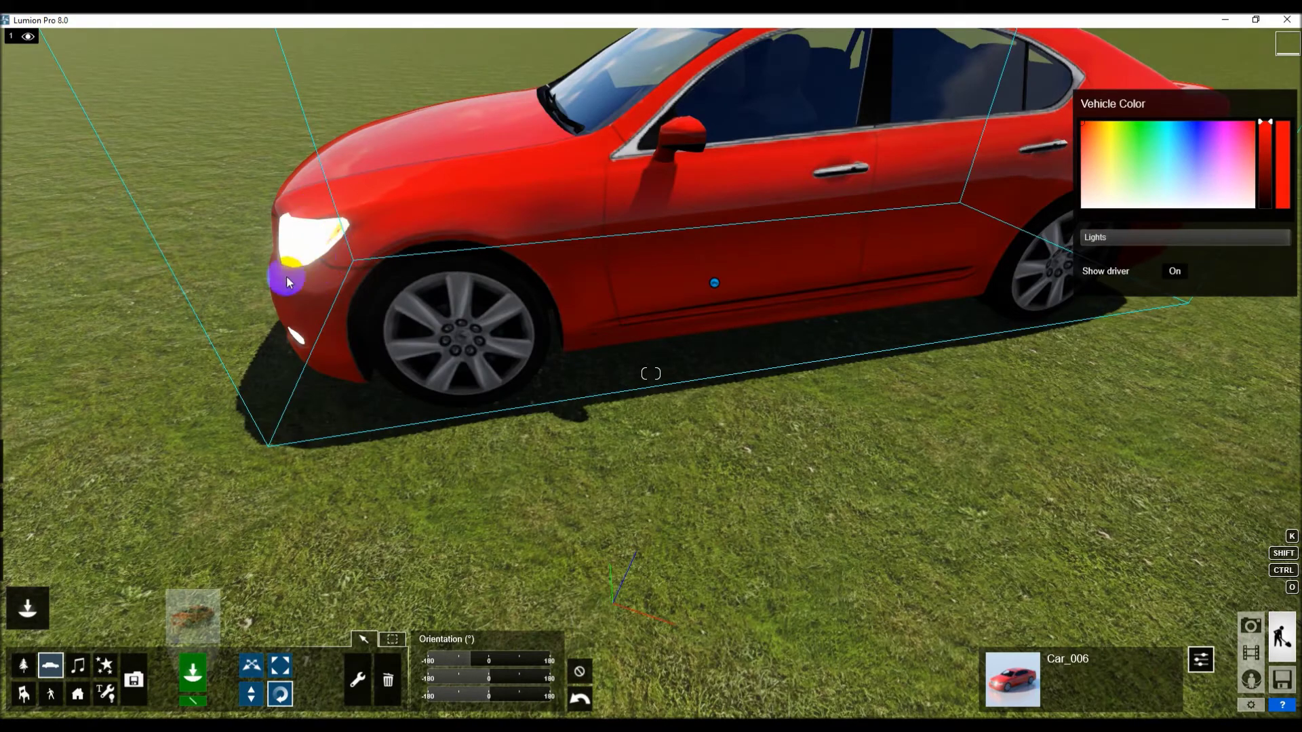
{"action": "scroll", "coordinate": [880, 249], "scroll_direction": "down", "scroll_amount": 2}
{"action": "right_click_drag", "start_coordinate": [405, 345], "coordinate": [320, 442]}
{"action": "scroll", "coordinate": [317, 441], "scroll_direction": "up", "scroll_amount": 2}
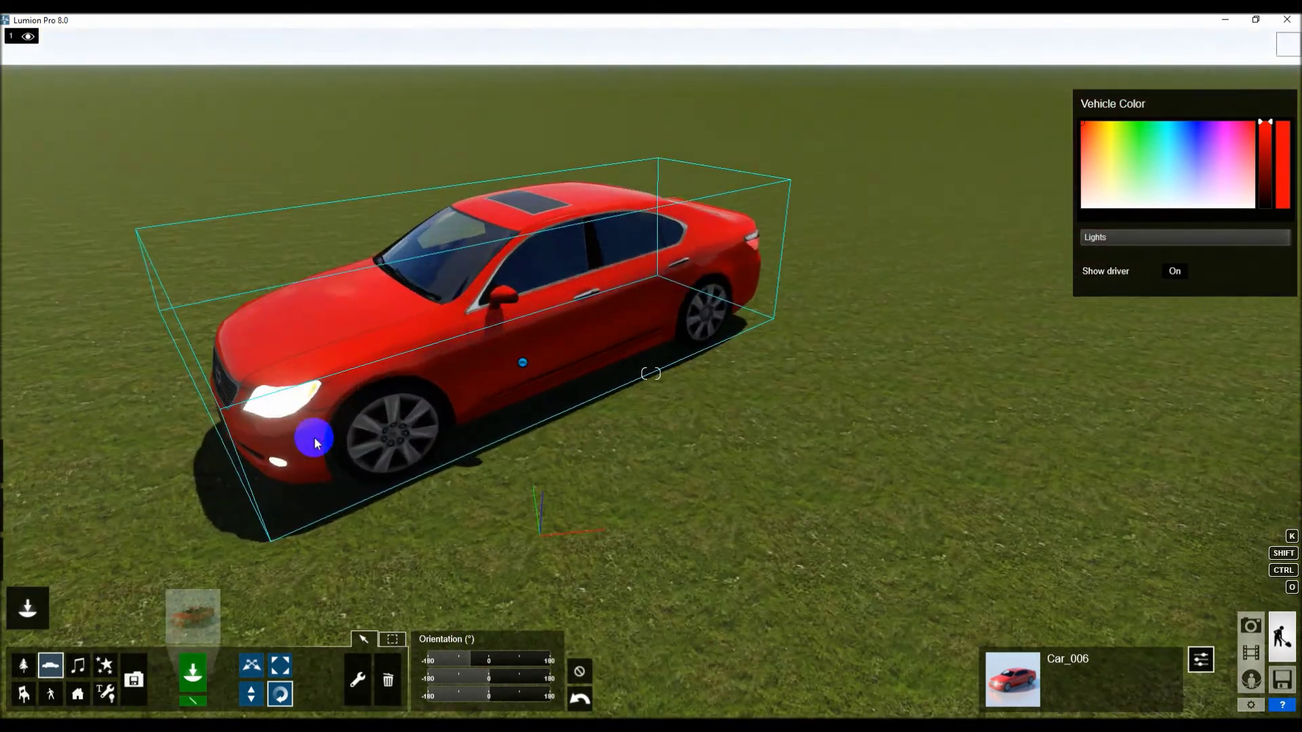
{"action": "right_click_drag", "start_coordinate": [315, 441], "coordinate": [700, 451]}
{"action": "scroll", "coordinate": [760, 431], "scroll_direction": "up", "scroll_amount": 1}
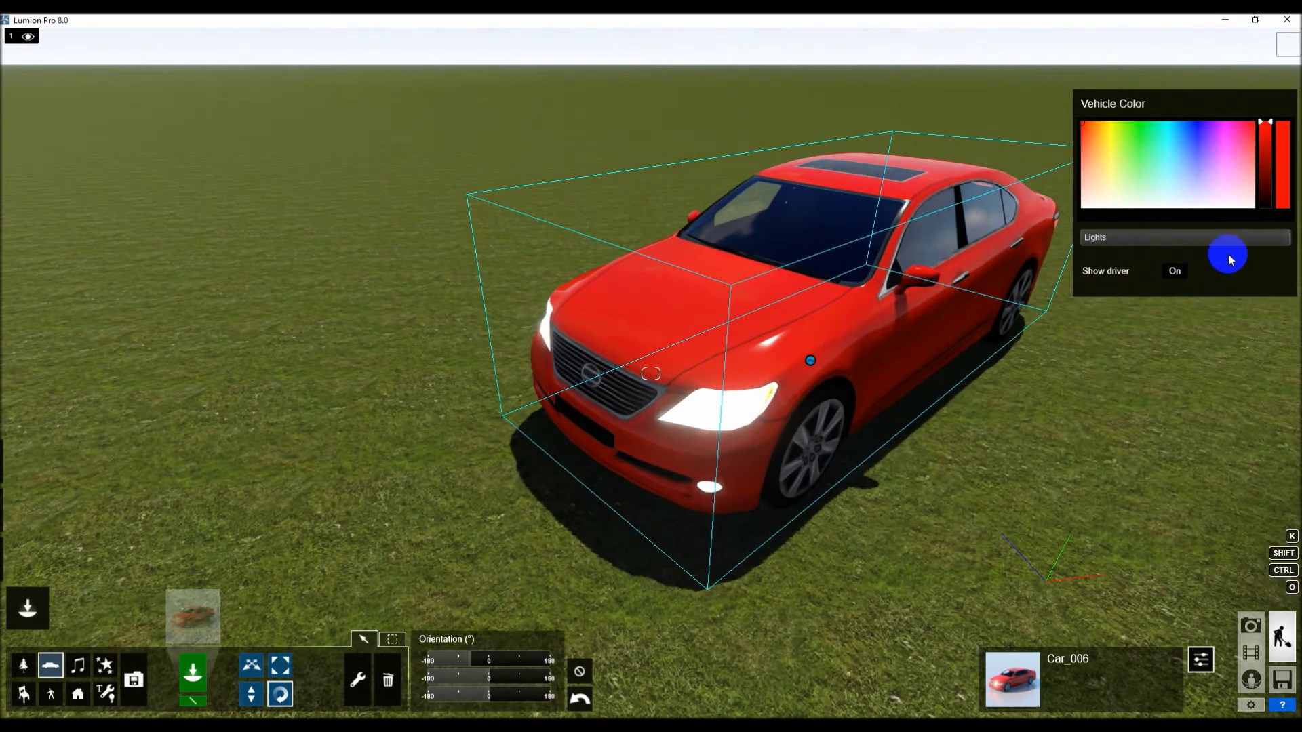
- Reduce the car's Lights to 0.0 and raise them back to full while facing the front of the car
{"action": "left_click_drag", "start_coordinate": [1257, 239], "coordinate": [1101, 243]}
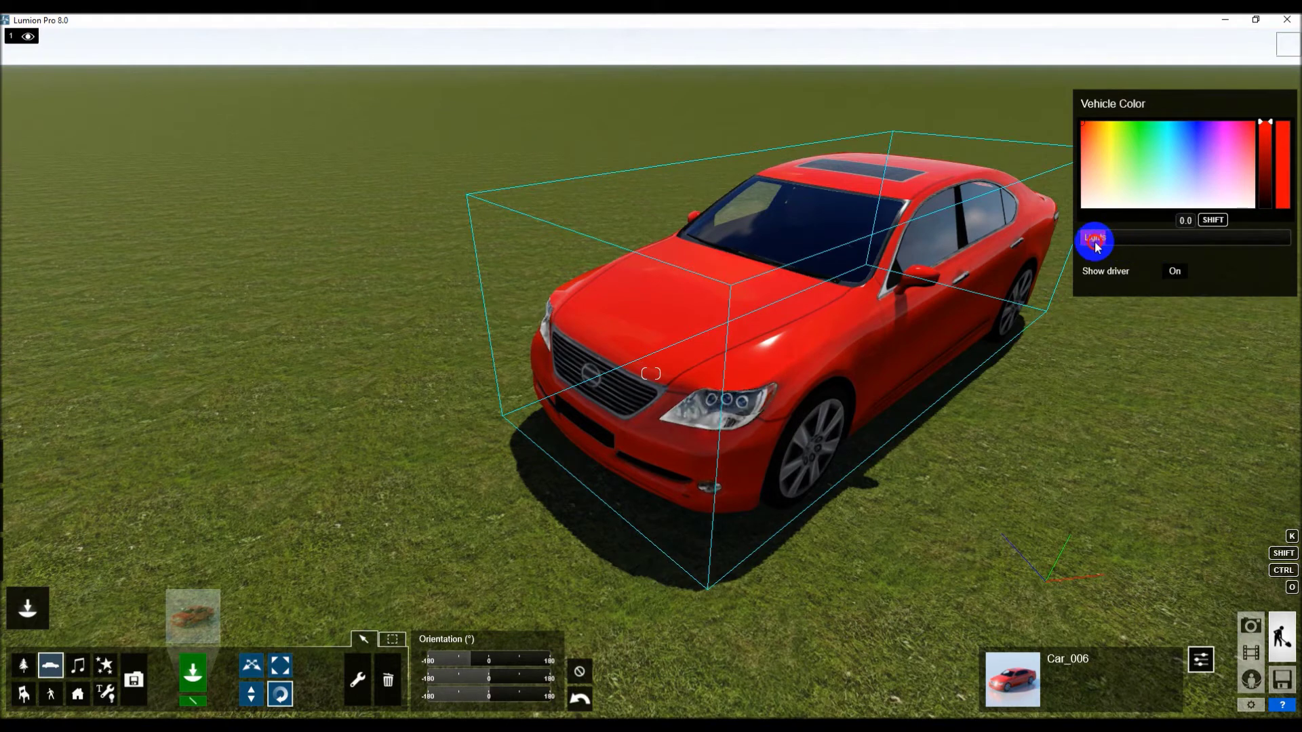
{"action": "mouse_move", "coordinate": [709, 387]}
{"action": "right_mouse_down"}
{"action": "mouse_move", "coordinate": [710, 418]}
{"action": "mouse_move", "coordinate": [730, 373]}
{"action": "right_mouse_up"}
{"action": "left_click_drag", "start_coordinate": [1161, 244], "coordinate": [1287, 239]}
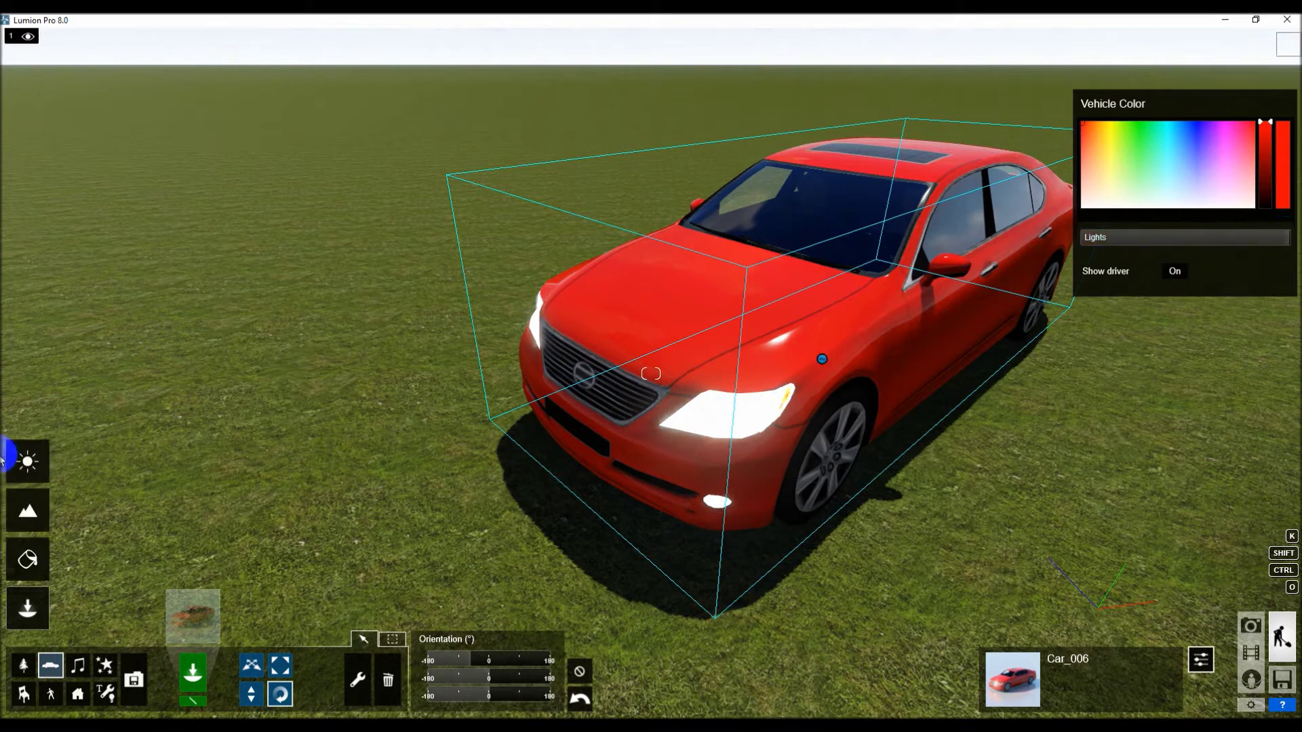
{"action": "right_click_drag", "start_coordinate": [572, 320], "coordinate": [760, 298]}
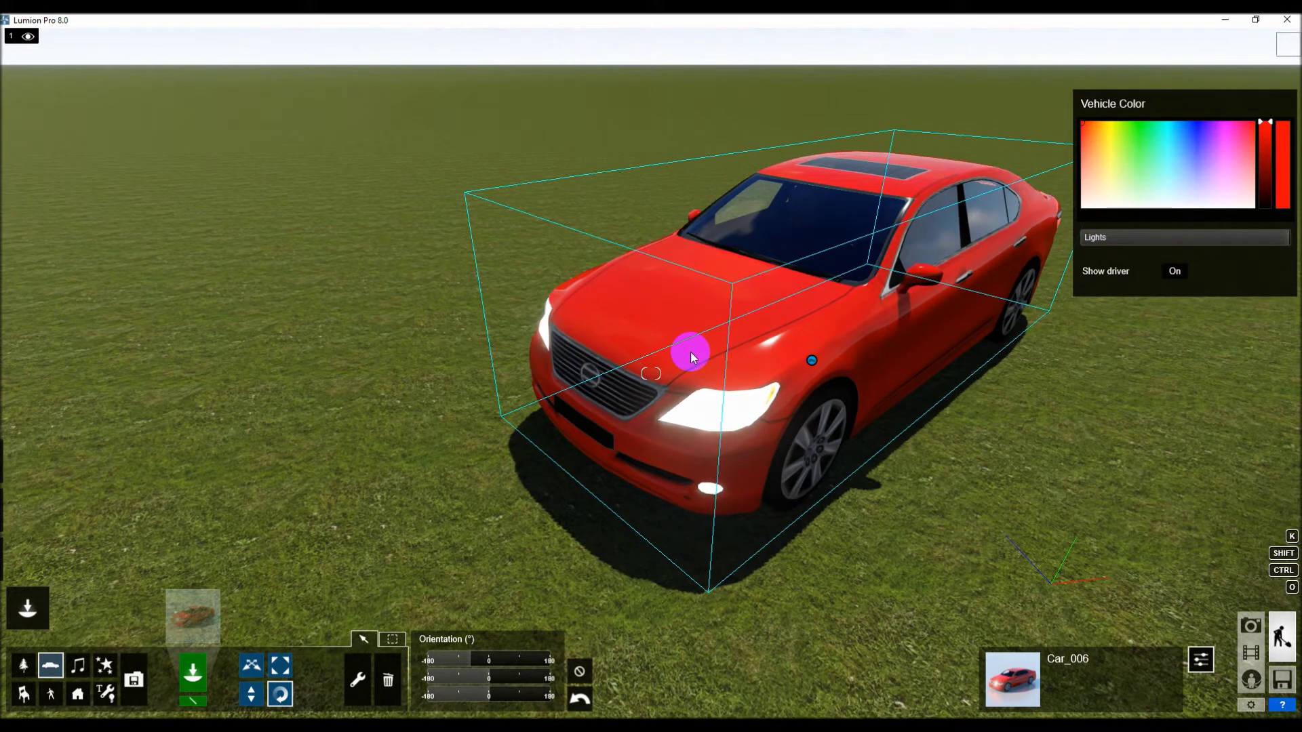
- Lower the sun height in the weather settings to night and view the car with its lights on
{"action": "mouse_move", "coordinate": [2, 485]}
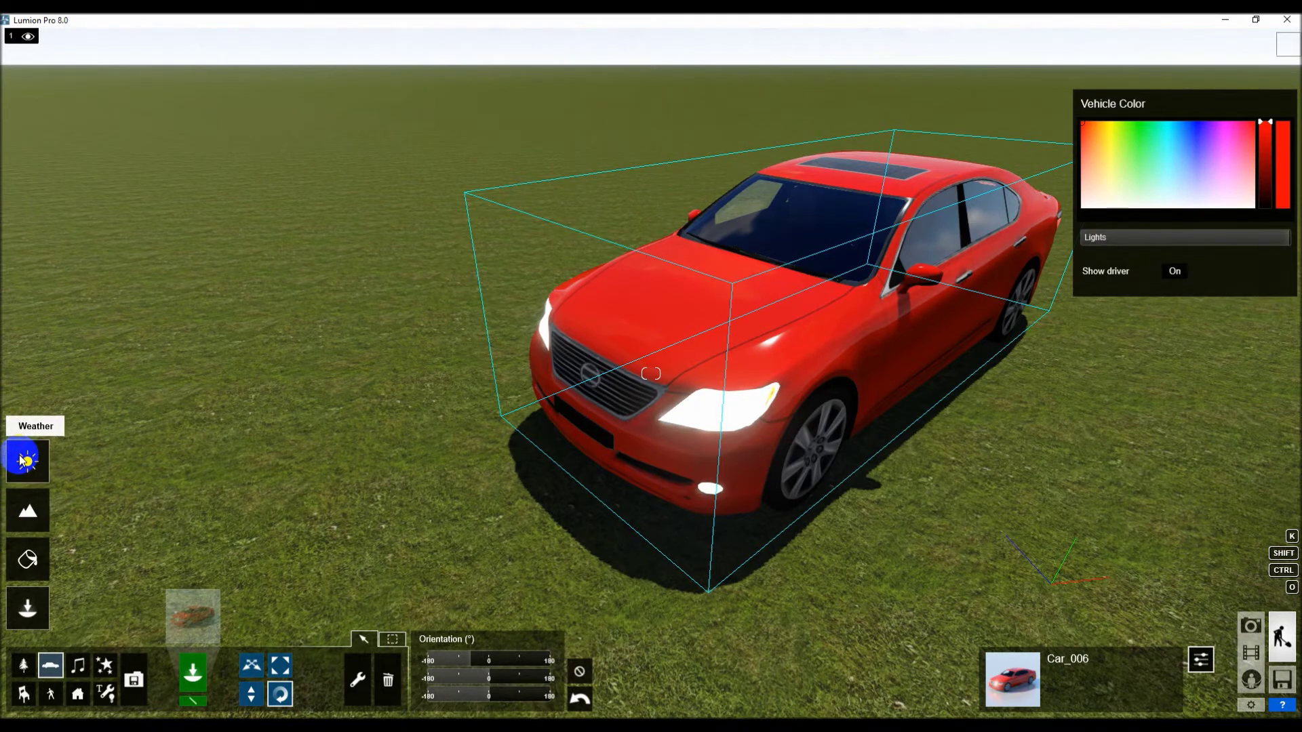
{"action": "left_click", "coordinate": [26, 461]}
{"action": "left_click_drag", "start_coordinate": [113, 651], "coordinate": [123, 688]}
{"action": "scroll", "coordinate": [404, 415], "scroll_direction": "down", "scroll_amount": 3}
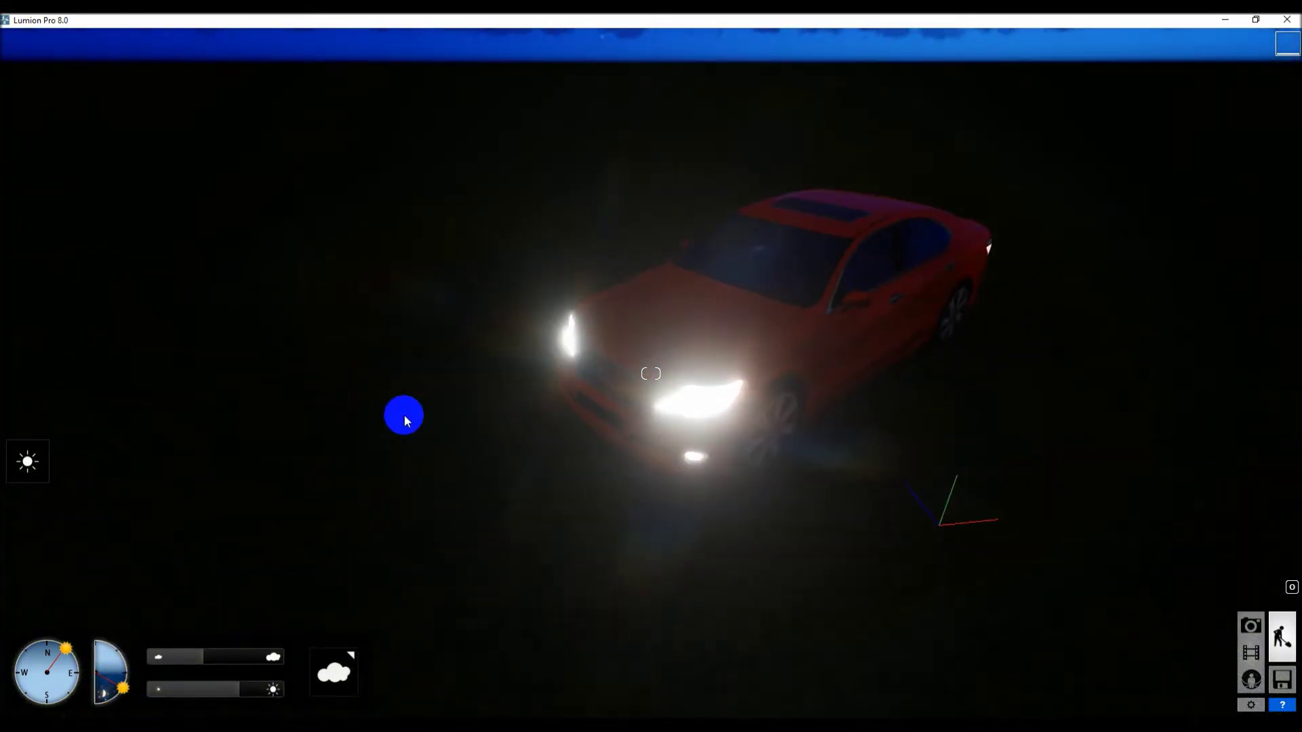
{"action": "right_click_drag", "start_coordinate": [448, 451], "coordinate": [436, 473]}
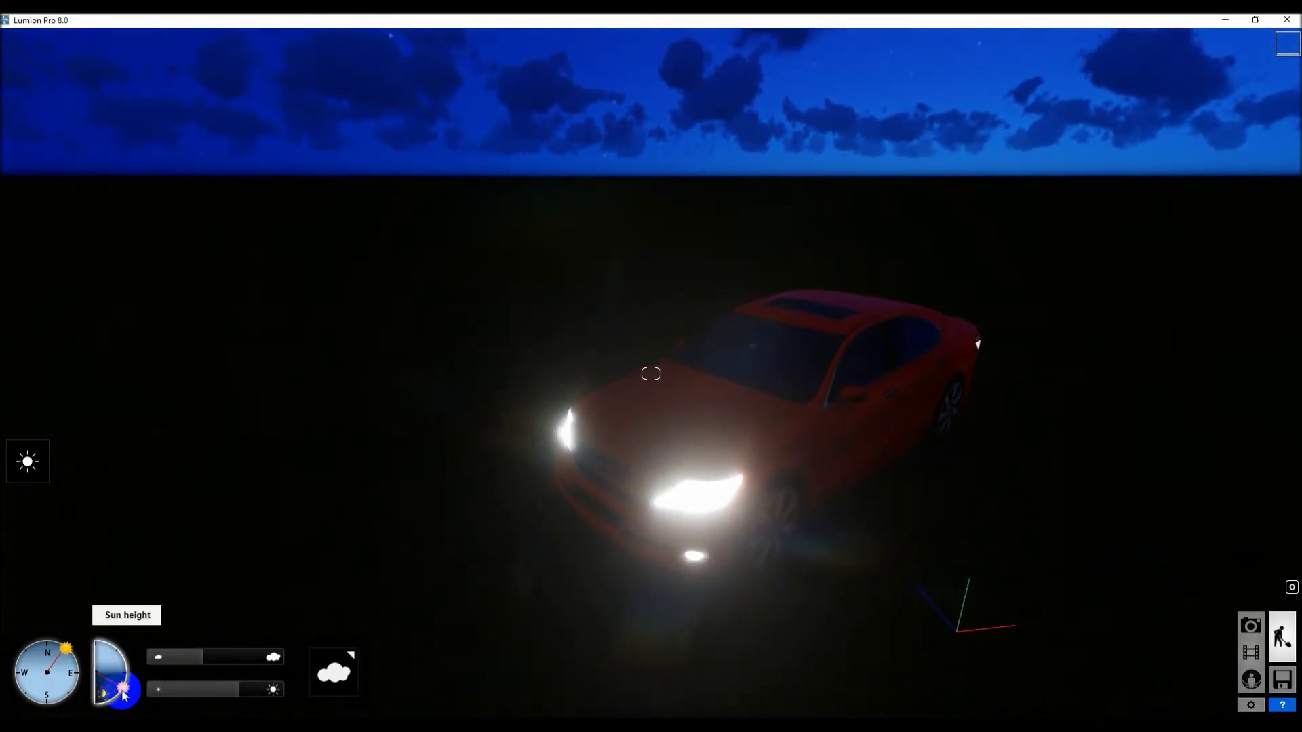
- Raise the sun height to dusk to view the glowing headlights, and bring it up to full daylight
{"action": "left_click_drag", "start_coordinate": [123, 693], "coordinate": [126, 680]}
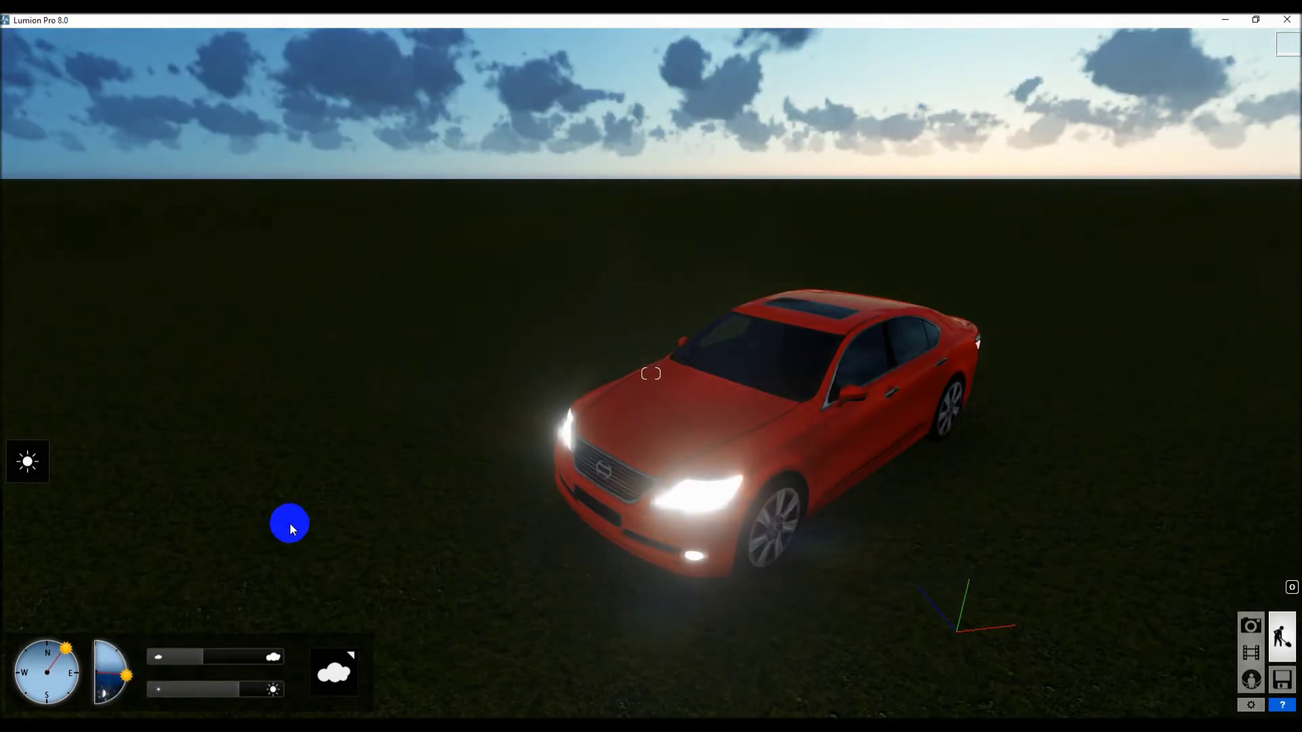
{"action": "scroll", "coordinate": [678, 491], "scroll_direction": "down", "scroll_amount": 3}
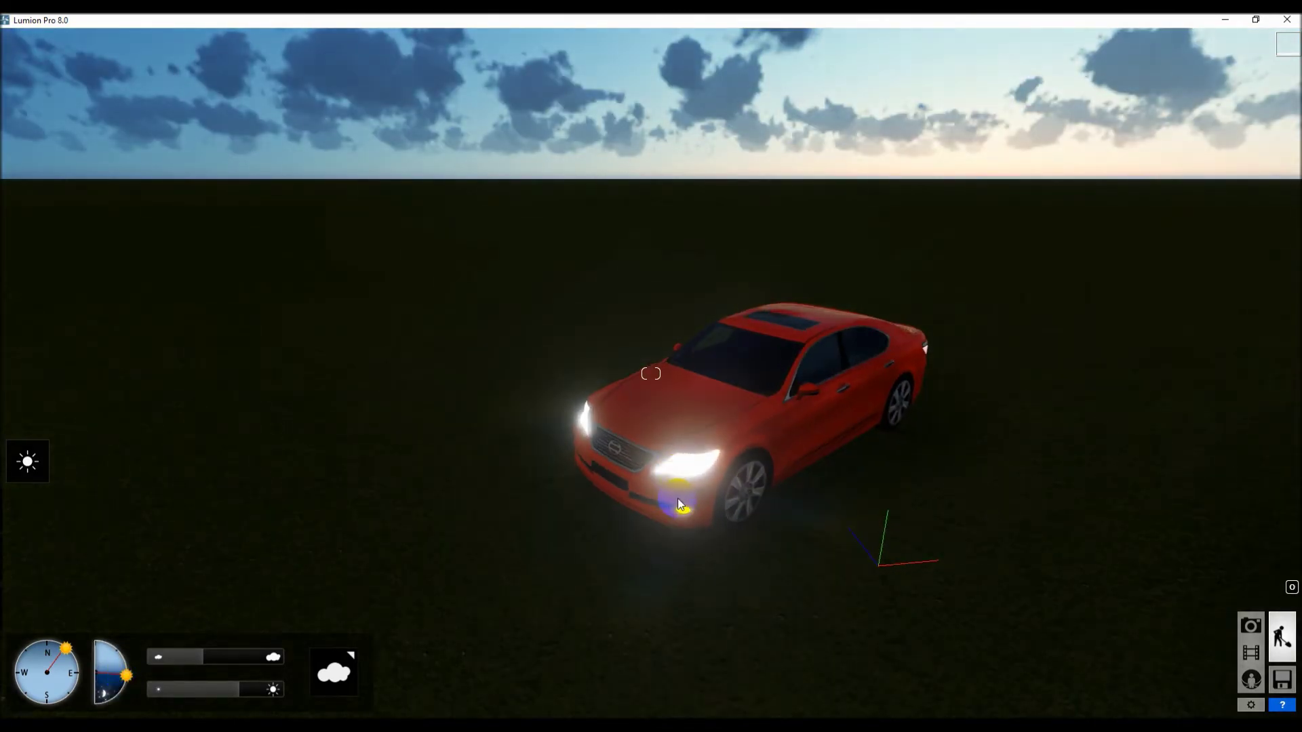
{"action": "scroll", "coordinate": [679, 498], "scroll_direction": "up", "scroll_amount": 4}
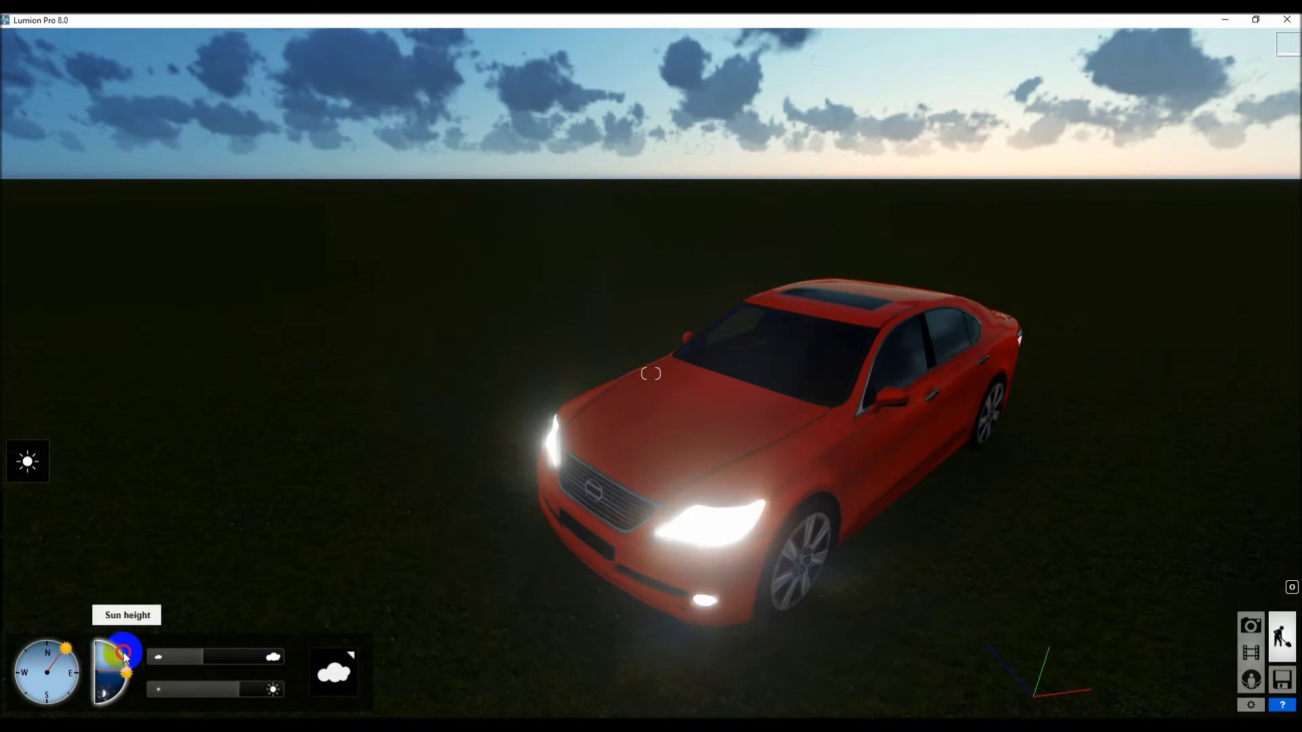
{"action": "left_click_drag", "start_coordinate": [127, 676], "coordinate": [98, 635]}
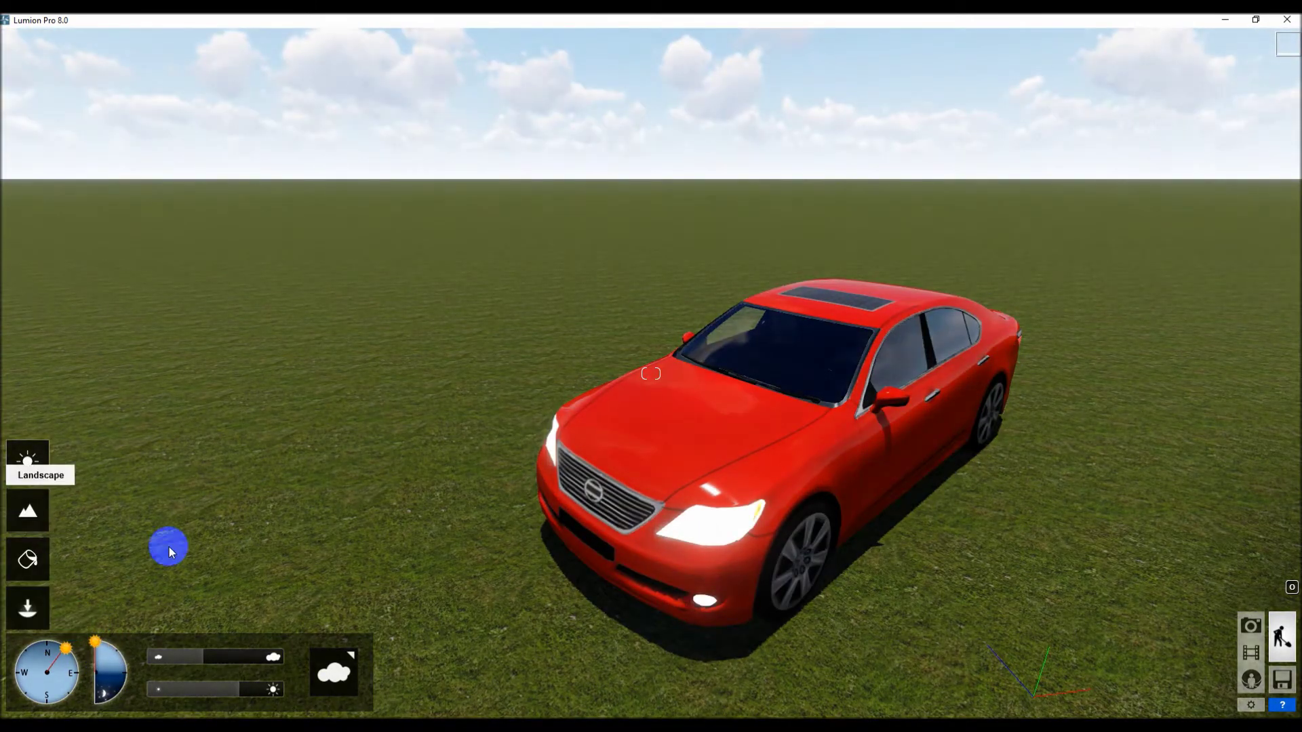
- Return to object editing and delete the red car from the grass
{"action": "left_click", "coordinate": [27, 628]}
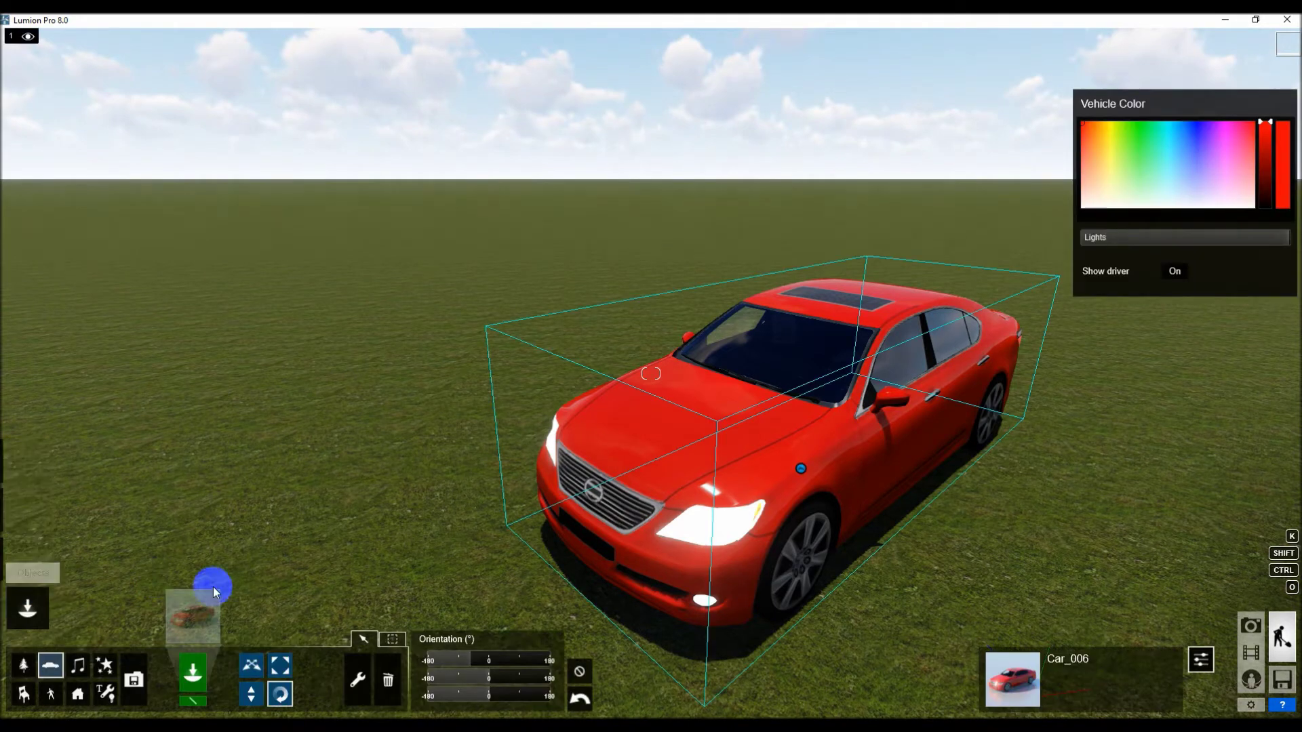
{"action": "key", "text": "s"}
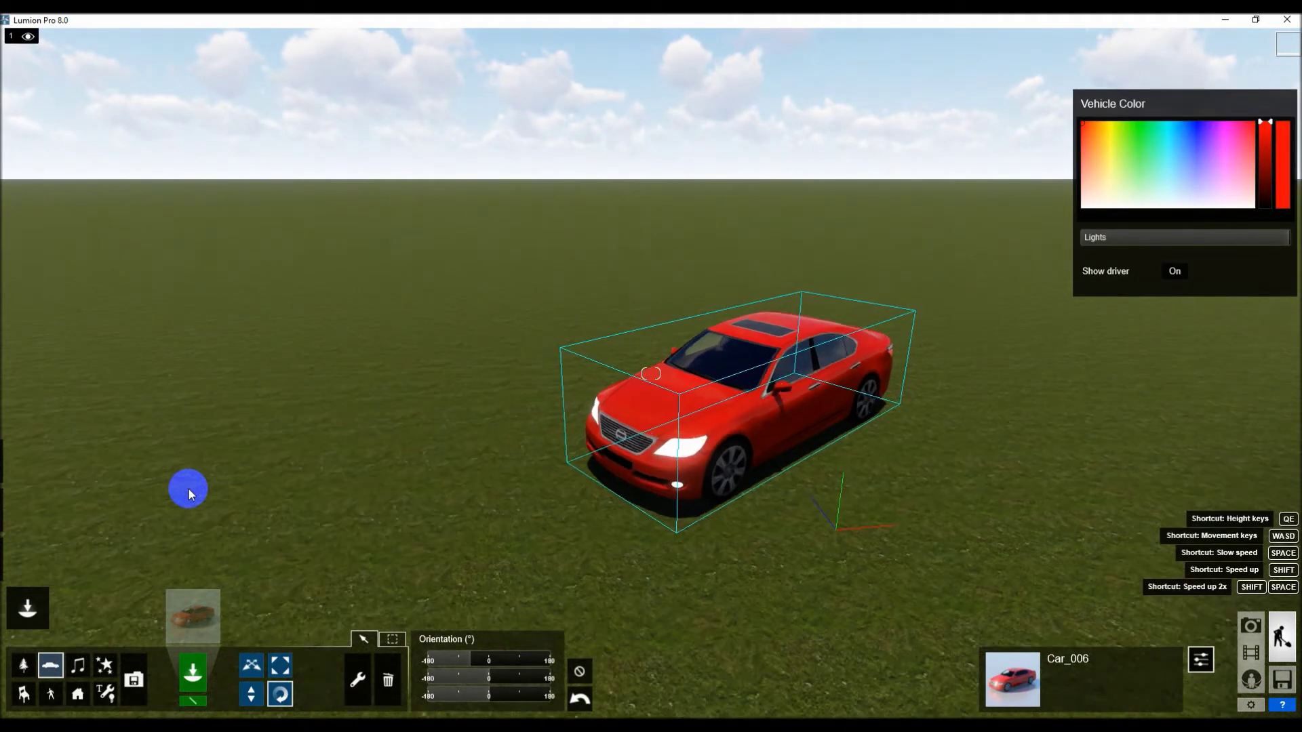
{"action": "right_click_drag", "start_coordinate": [446, 459], "coordinate": [455, 466]}
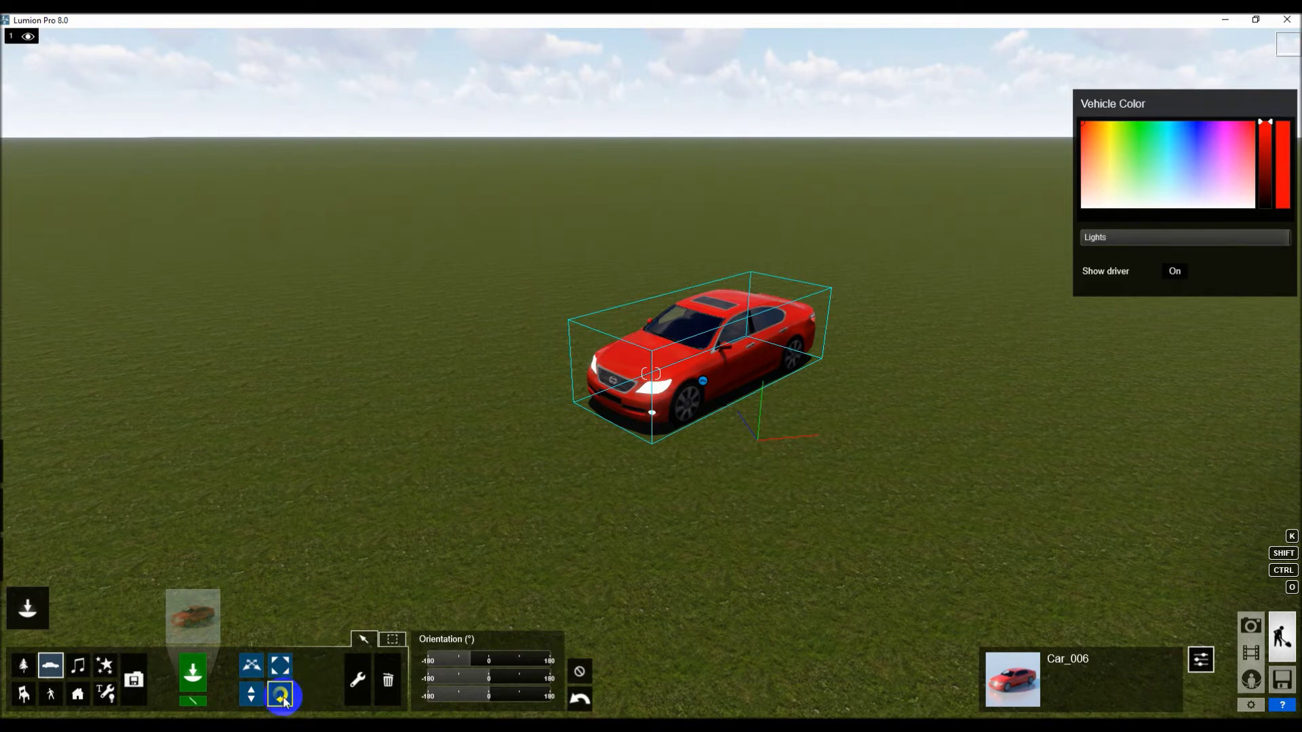
{"action": "left_click", "coordinate": [387, 682]}
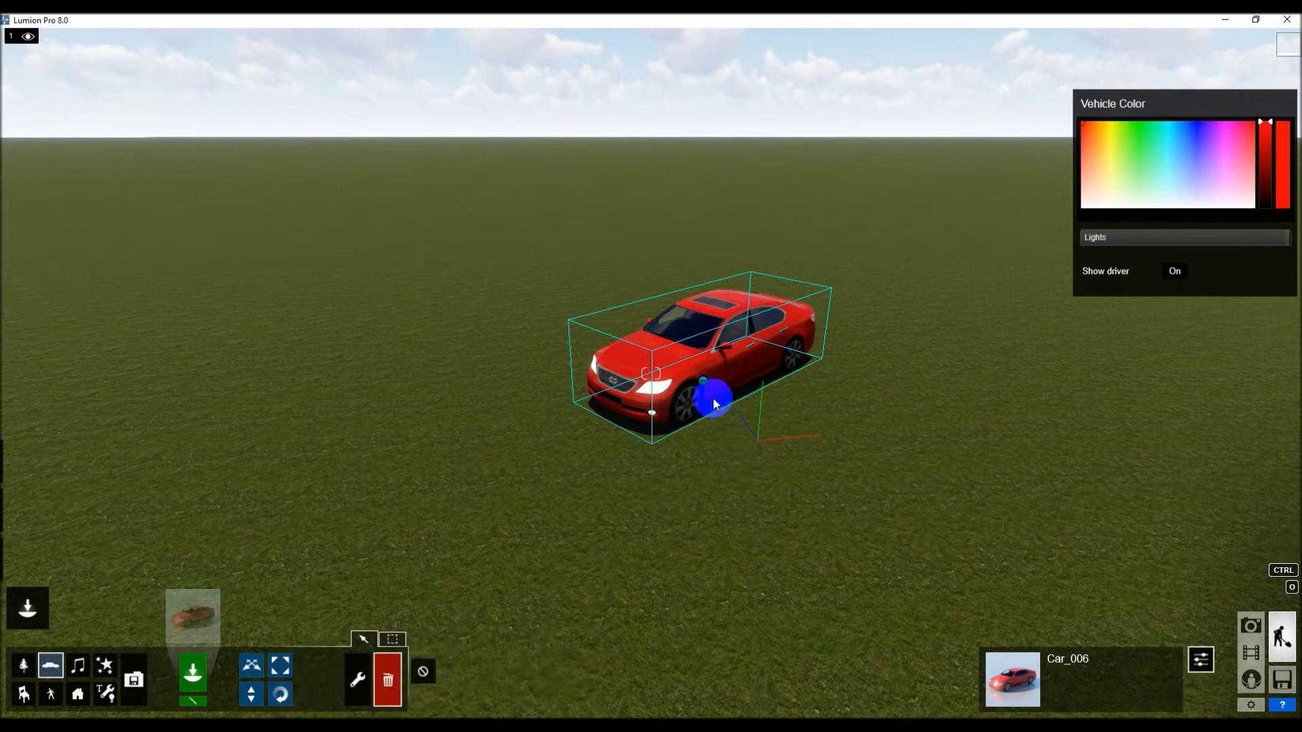
{"action": "left_click", "coordinate": [713, 399]}
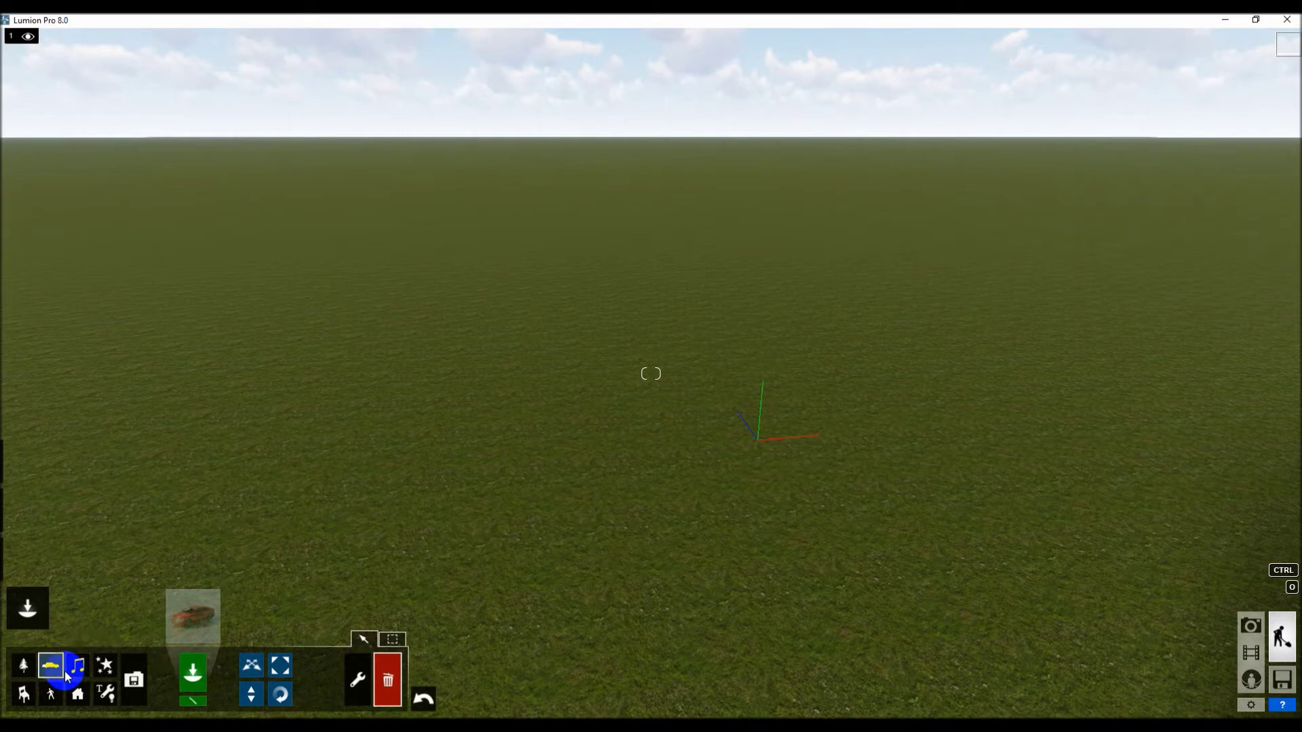
- Mass-place the selected car model in a line running diagonally across the grass
{"action": "left_click", "coordinate": [193, 683]}
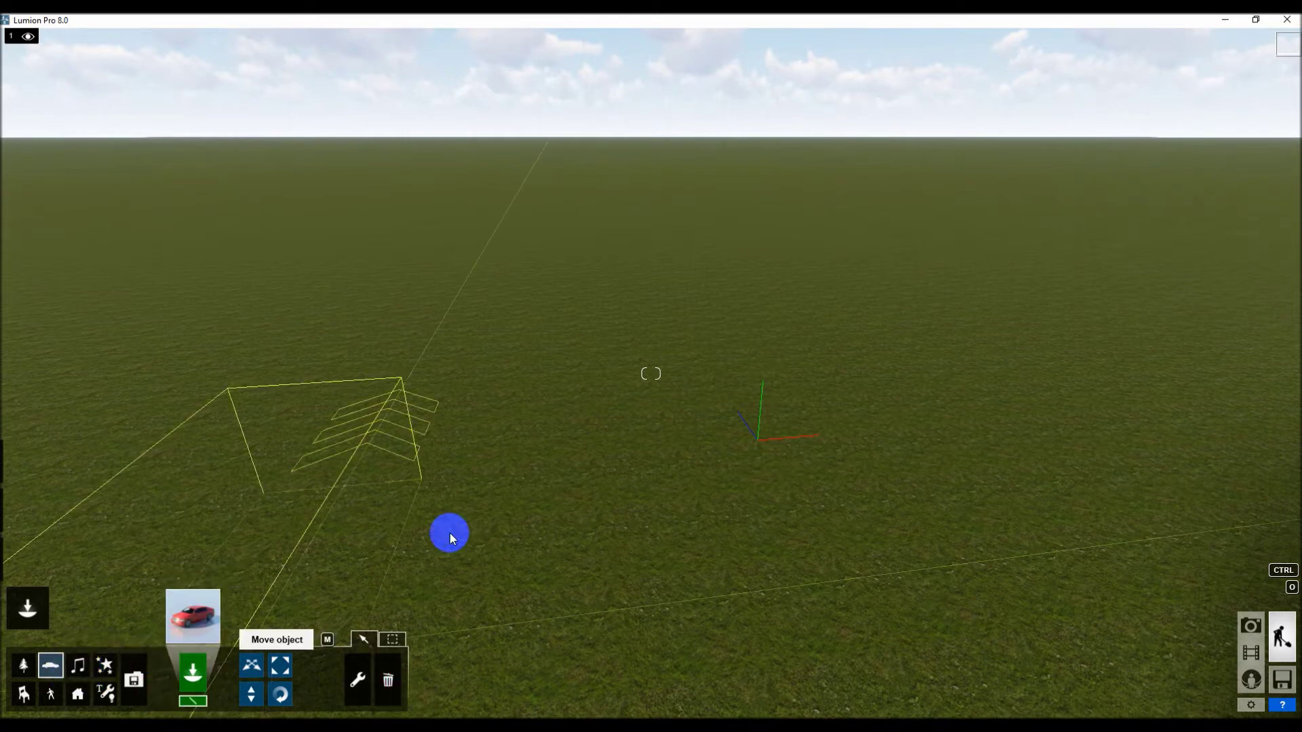
{"action": "left_click", "coordinate": [604, 499]}
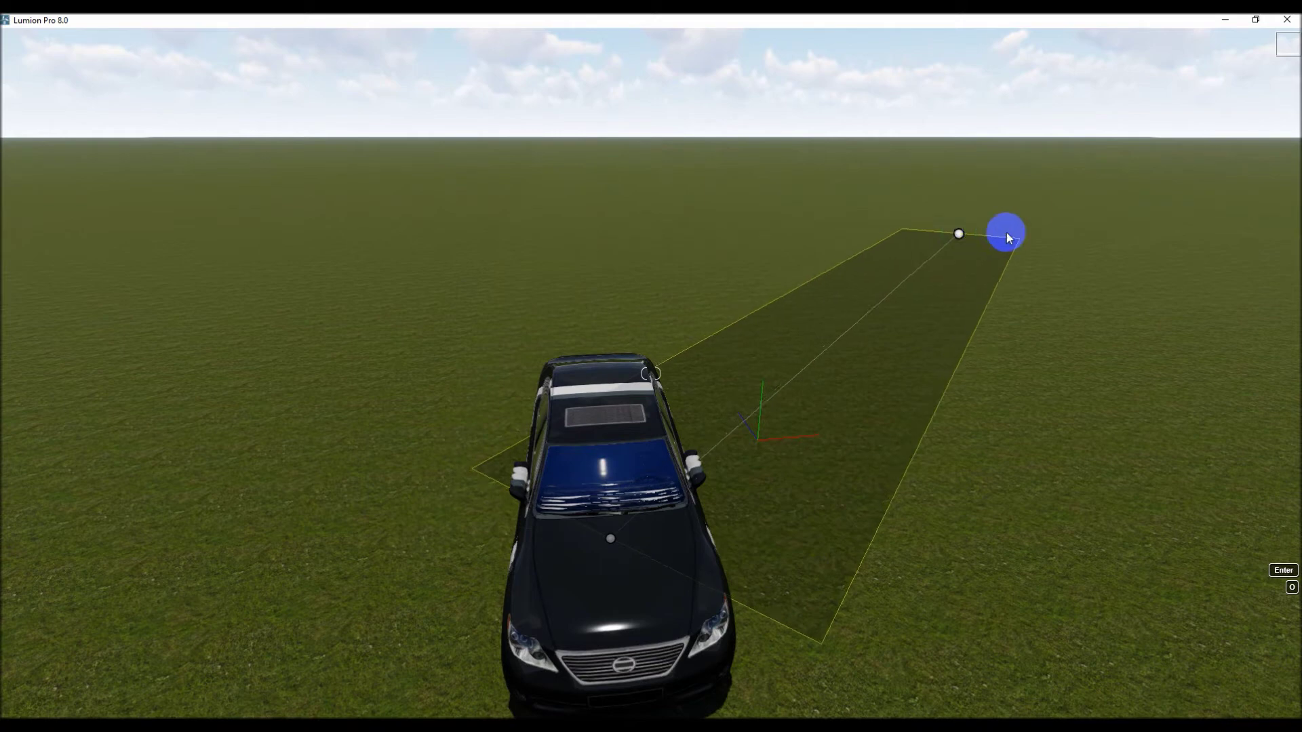
{"action": "left_click", "coordinate": [1038, 221]}
{"action": "key", "text": "s"}
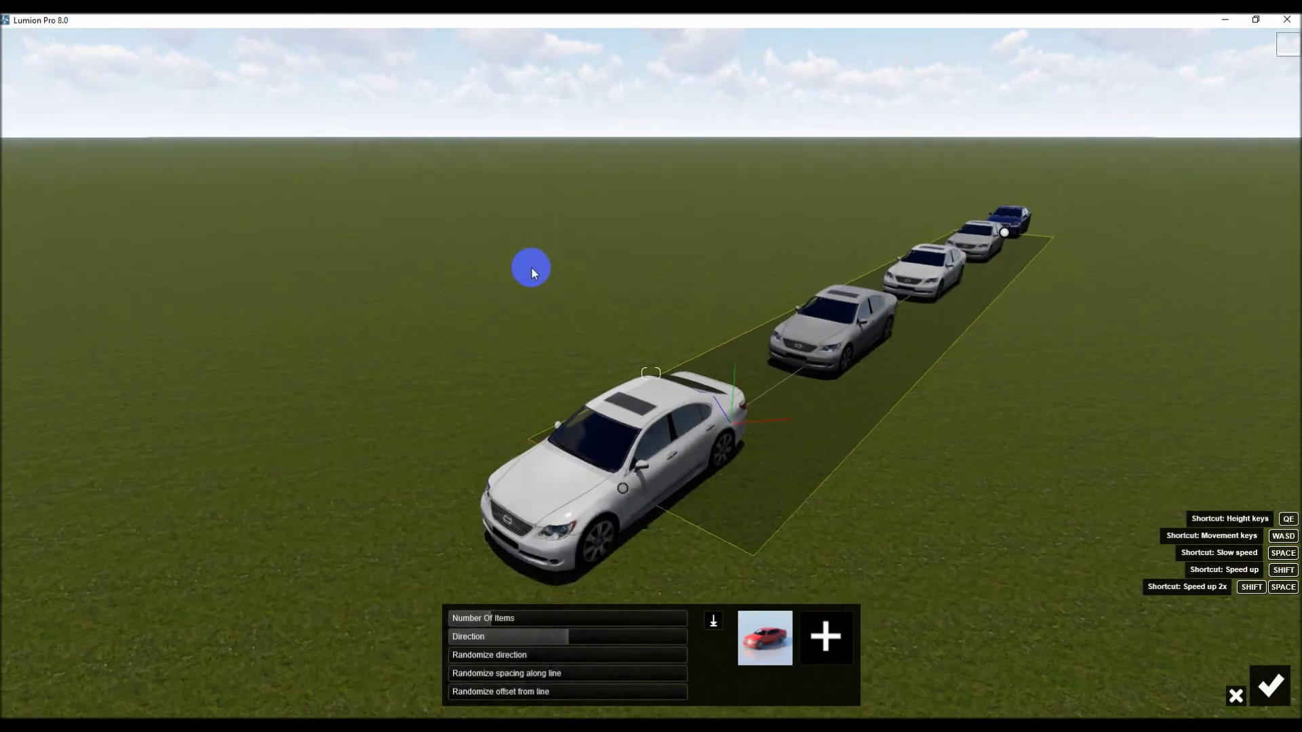
{"action": "right_click_drag", "start_coordinate": [686, 410], "coordinate": [686, 417]}
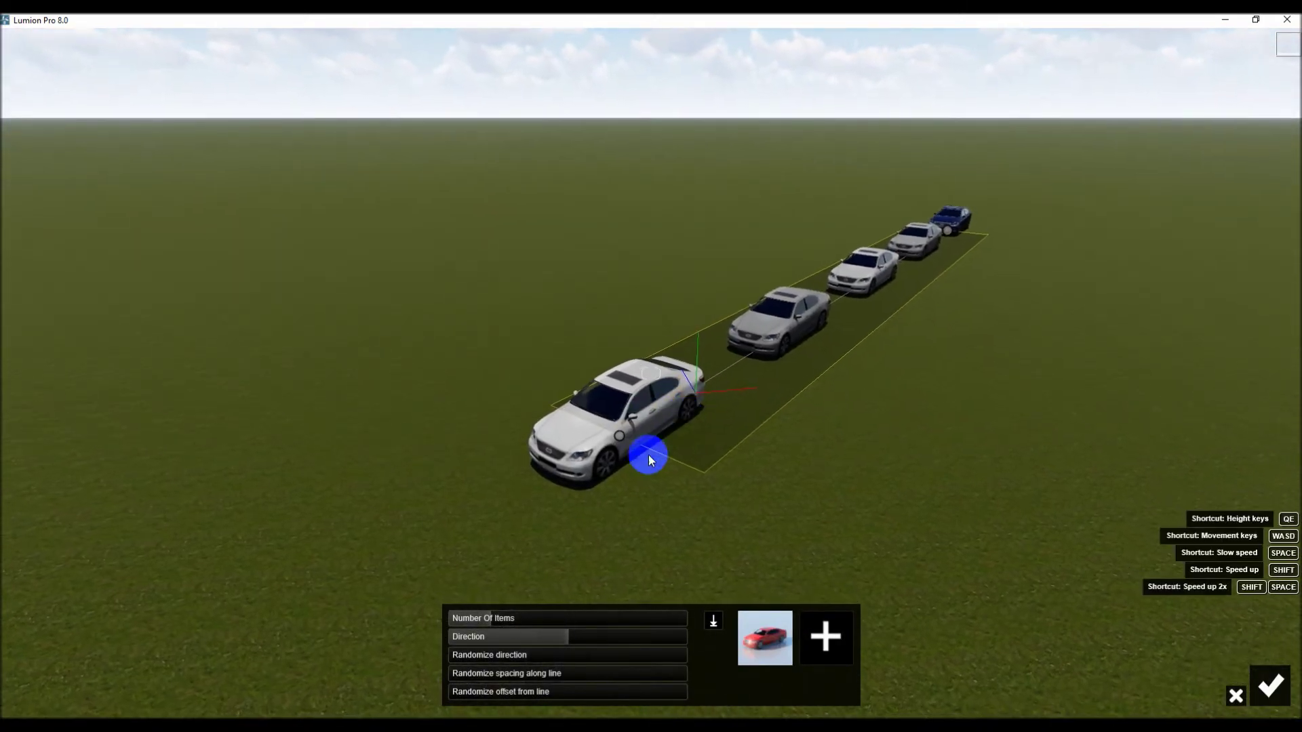
- Set the row to 4 items, adjust its direction, direction randomness to 0.5, spacing and offset randomness, and cancel the car placement
{"action": "left_click_drag", "start_coordinate": [535, 618], "coordinate": [486, 619]}
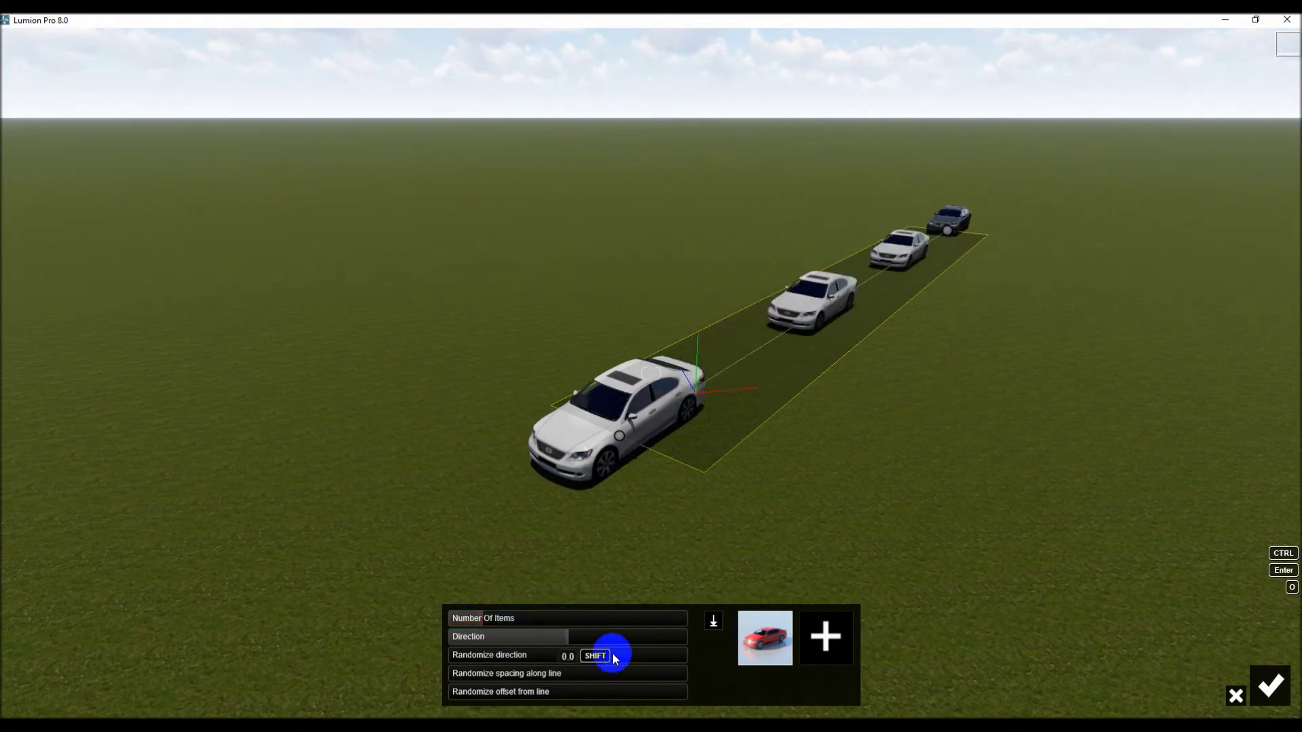
{"action": "left_click_drag", "start_coordinate": [588, 643], "coordinate": [634, 644]}
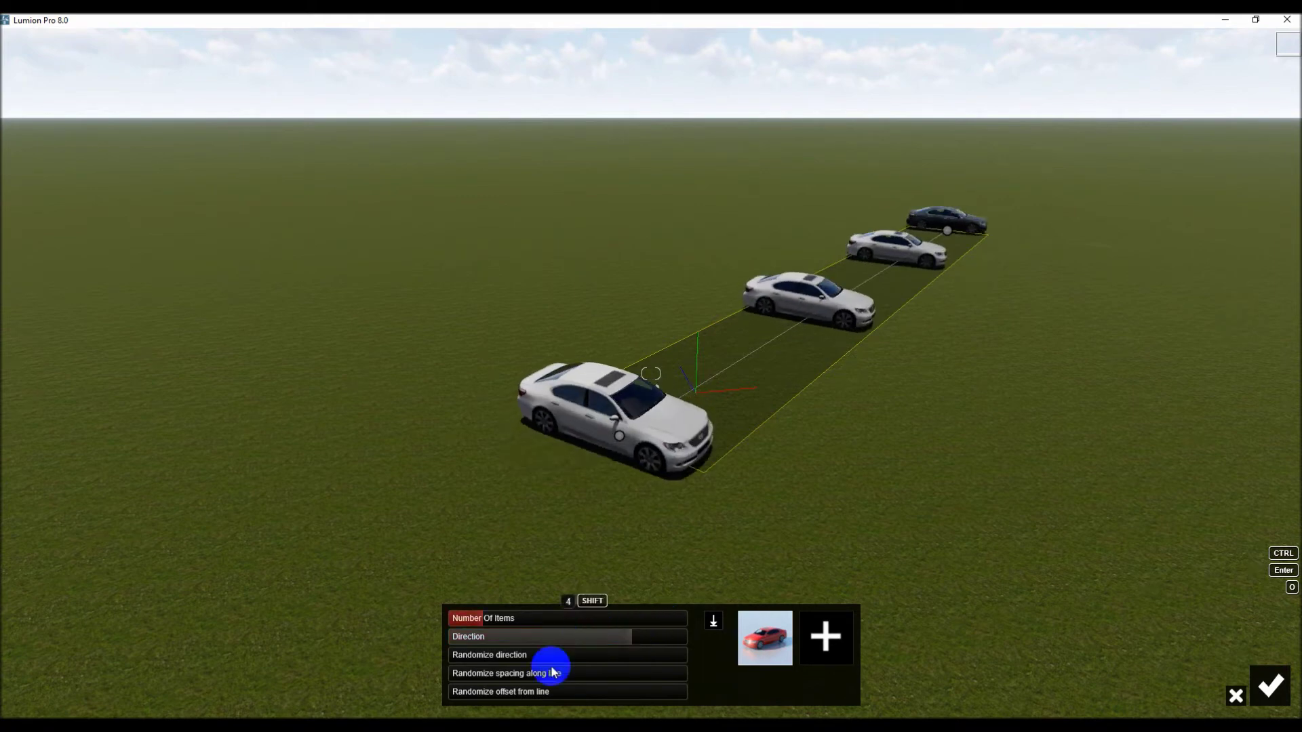
{"action": "left_click_drag", "start_coordinate": [529, 661], "coordinate": [560, 682]}
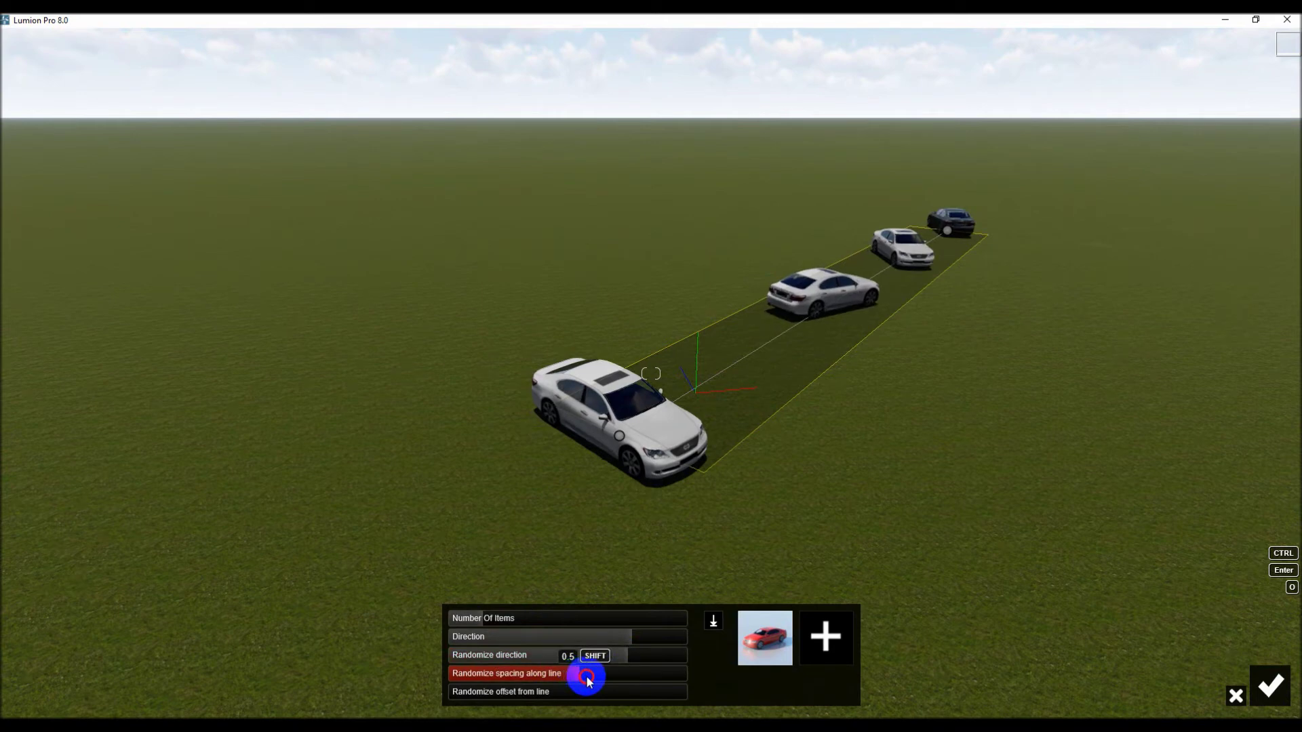
{"action": "left_click_drag", "start_coordinate": [625, 673], "coordinate": [592, 689]}
{"action": "left_click_drag", "start_coordinate": [605, 643], "coordinate": [520, 653]}
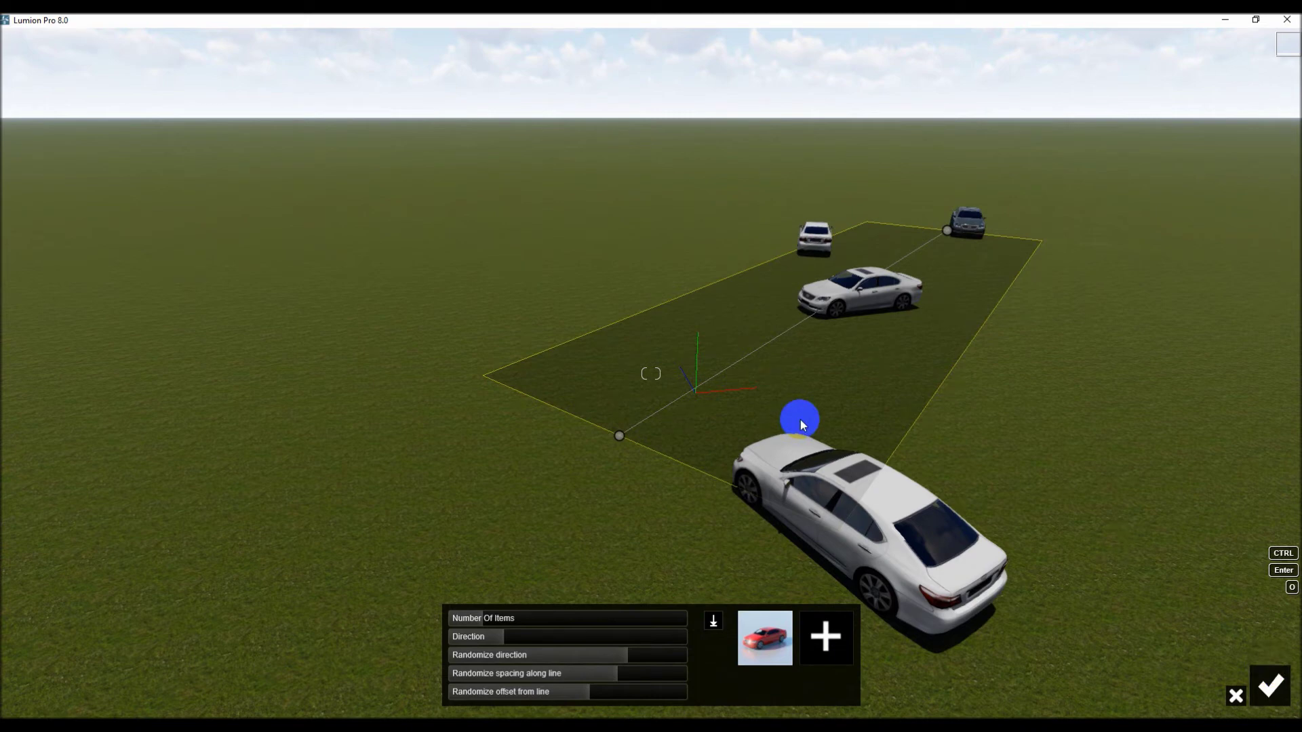
{"action": "left_click", "coordinate": [1236, 697]}
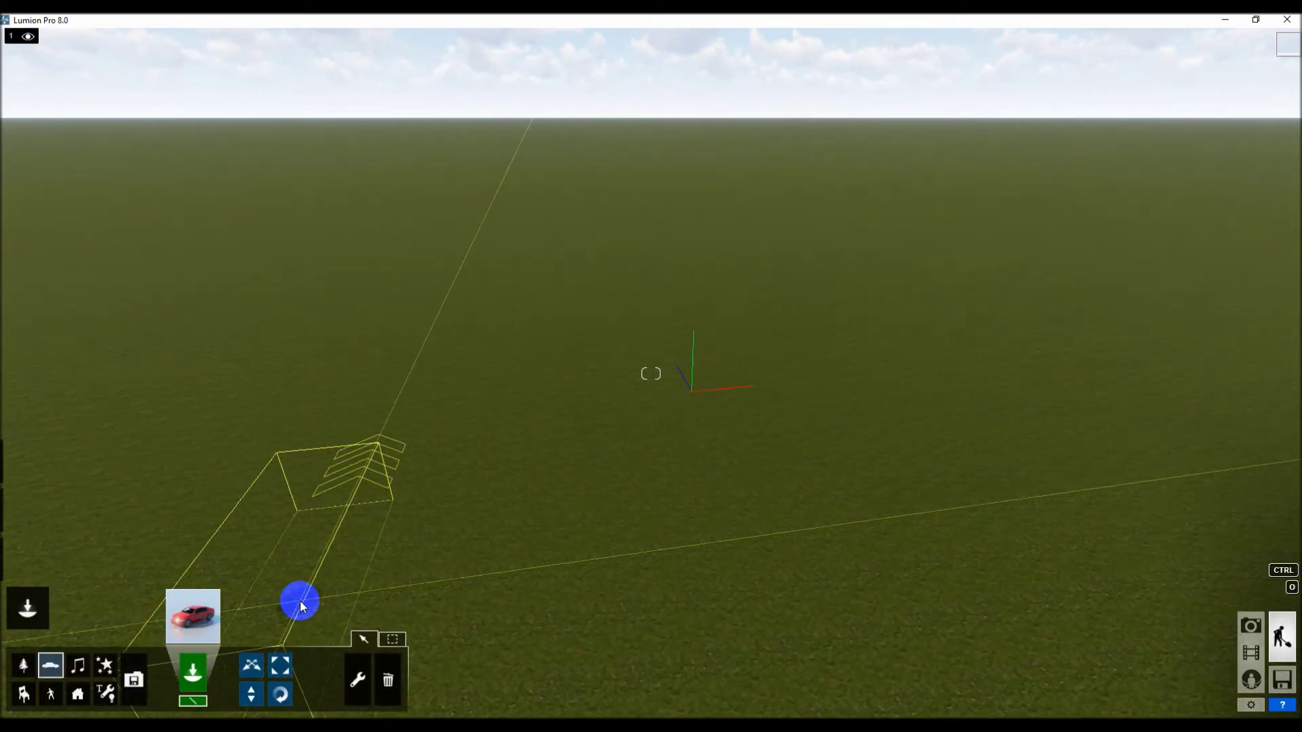
- Browse the Emergency, Air and Assorted transport categories and choose the grey parked bicycle for line placement
{"action": "left_click", "coordinate": [196, 617]}
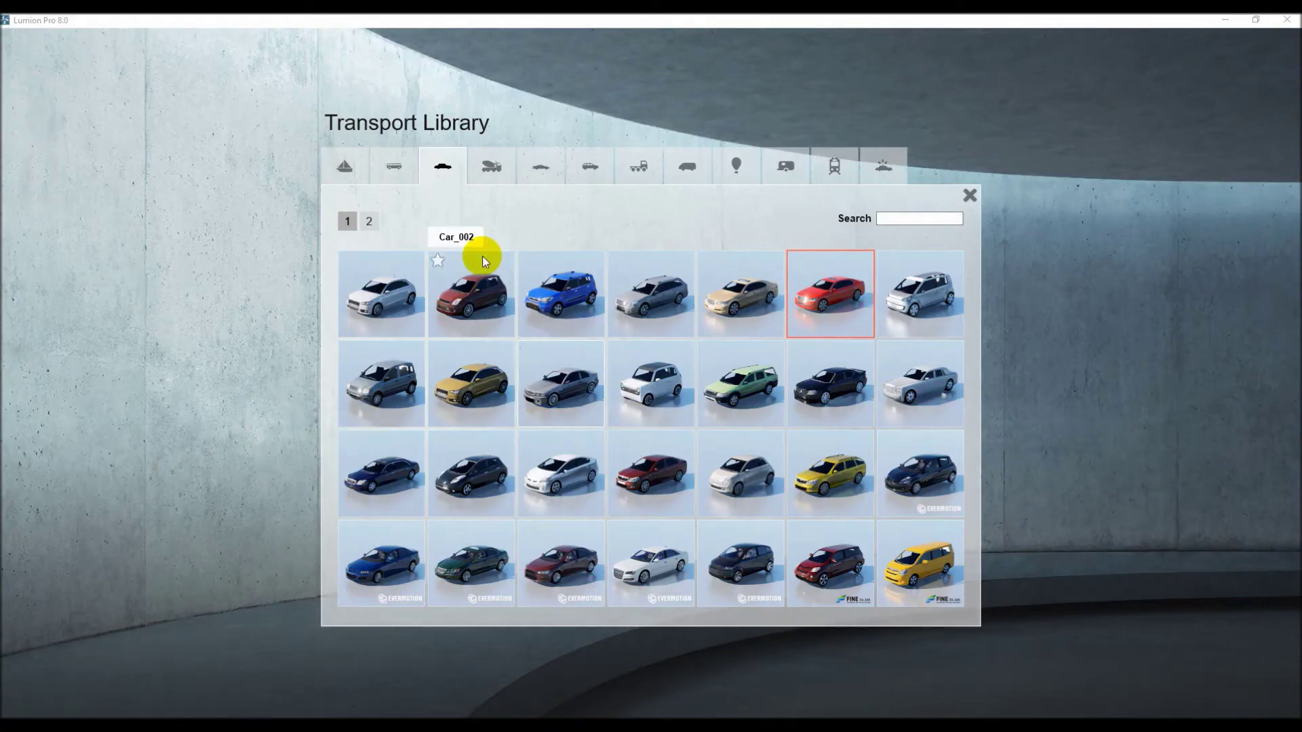
{"action": "left_click", "coordinate": [881, 169]}
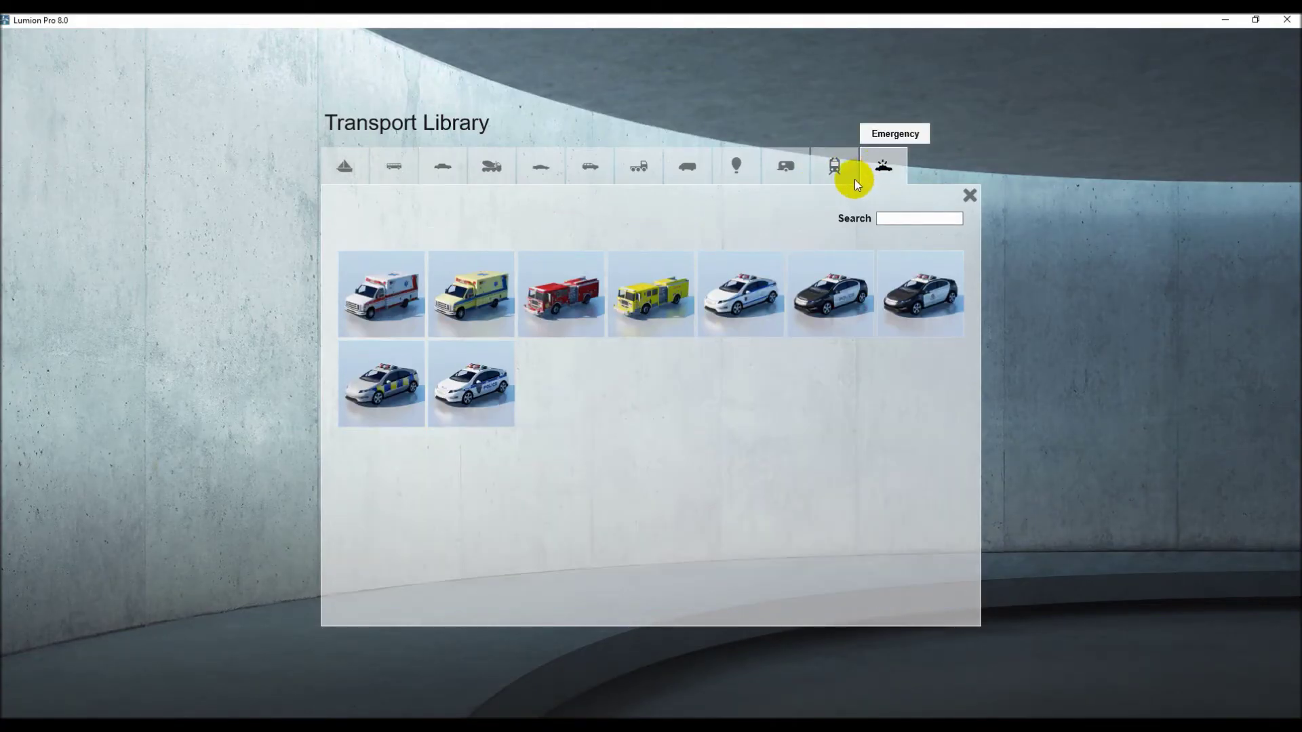
{"action": "left_click", "coordinate": [827, 168]}
{"action": "left_click", "coordinate": [785, 167]}
{"action": "left_click", "coordinate": [734, 168]}
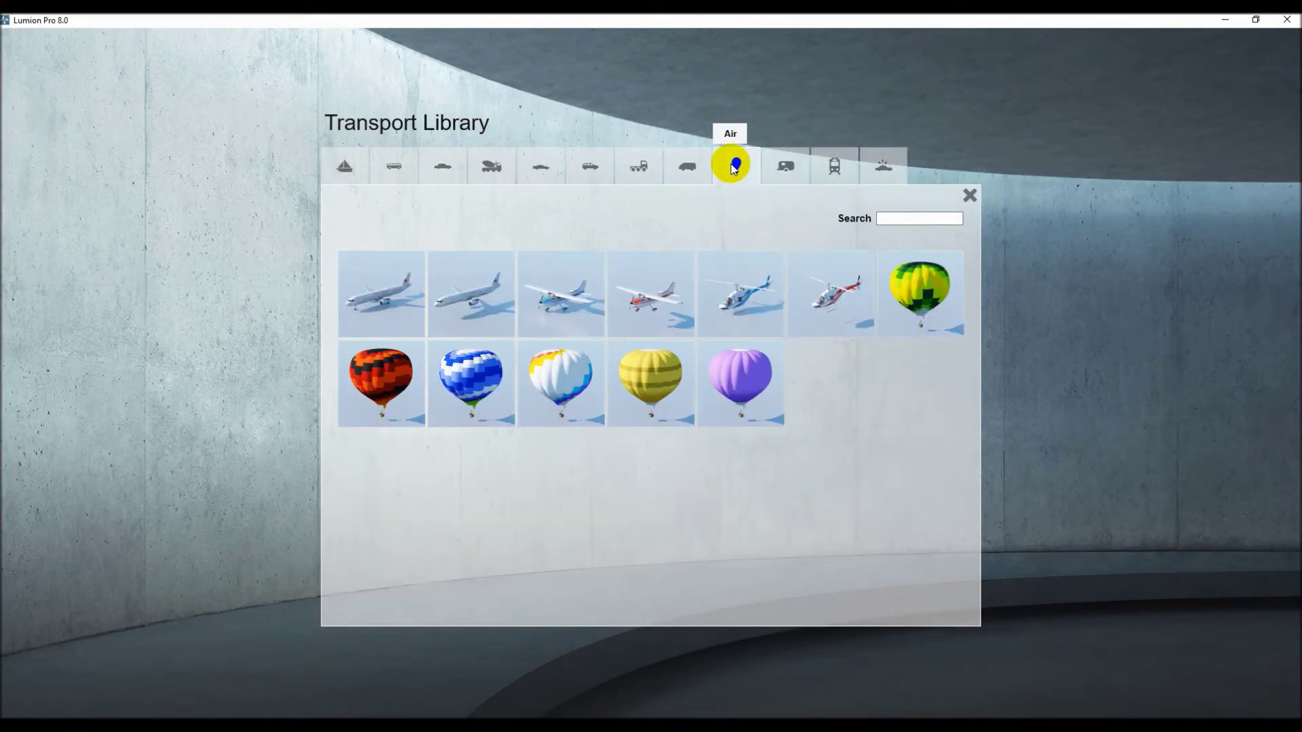
{"action": "left_click", "coordinate": [787, 167]}
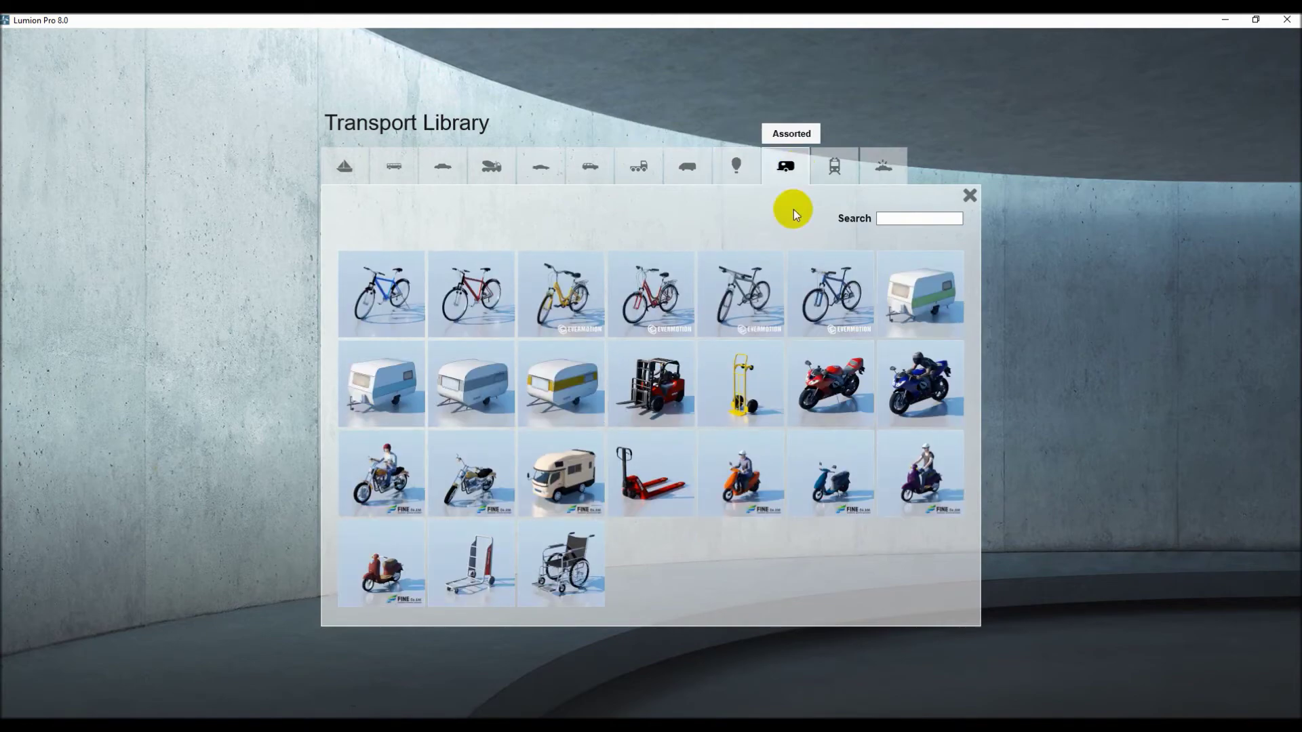
{"action": "left_click", "coordinate": [756, 298]}
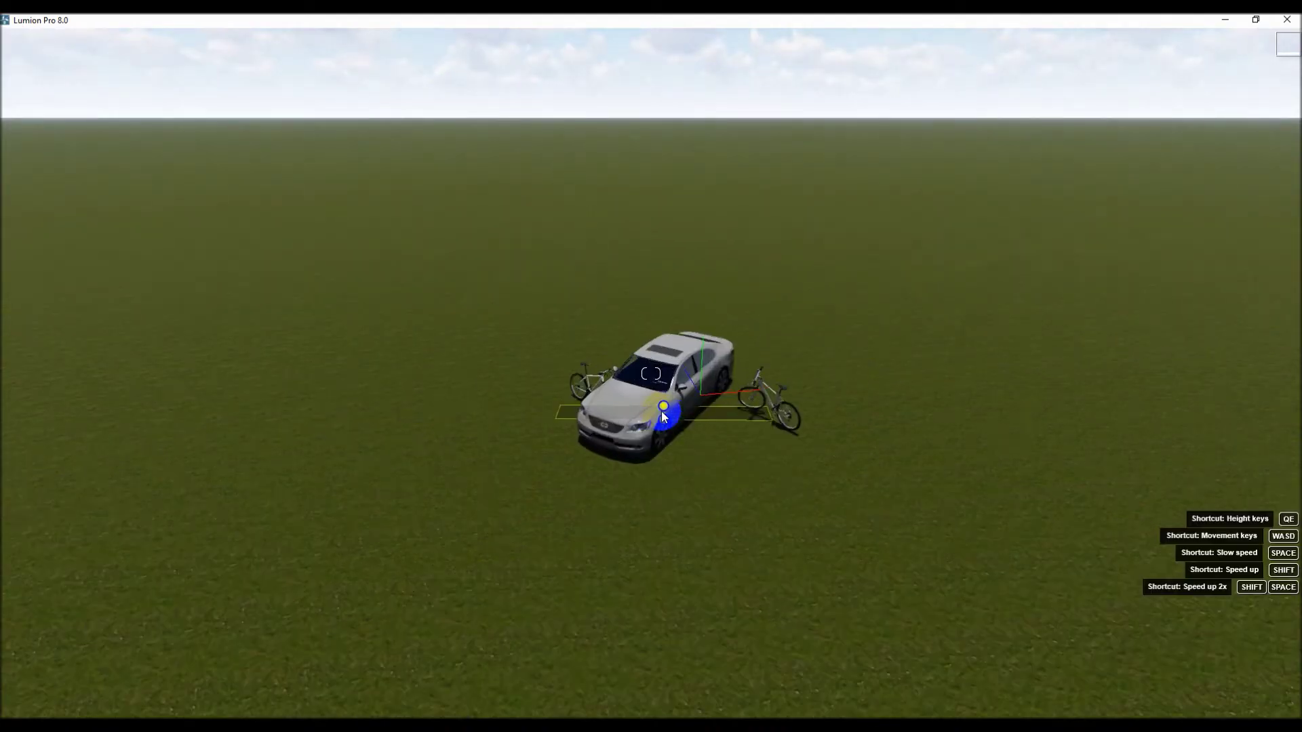
- Stretch the mixed car and bicycle placement line across the grass and accept the placement
{"action": "scroll", "coordinate": [658, 413], "scroll_direction": "up", "scroll_amount": 3}
{"action": "left_click_drag", "start_coordinate": [670, 425], "coordinate": [615, 563]}
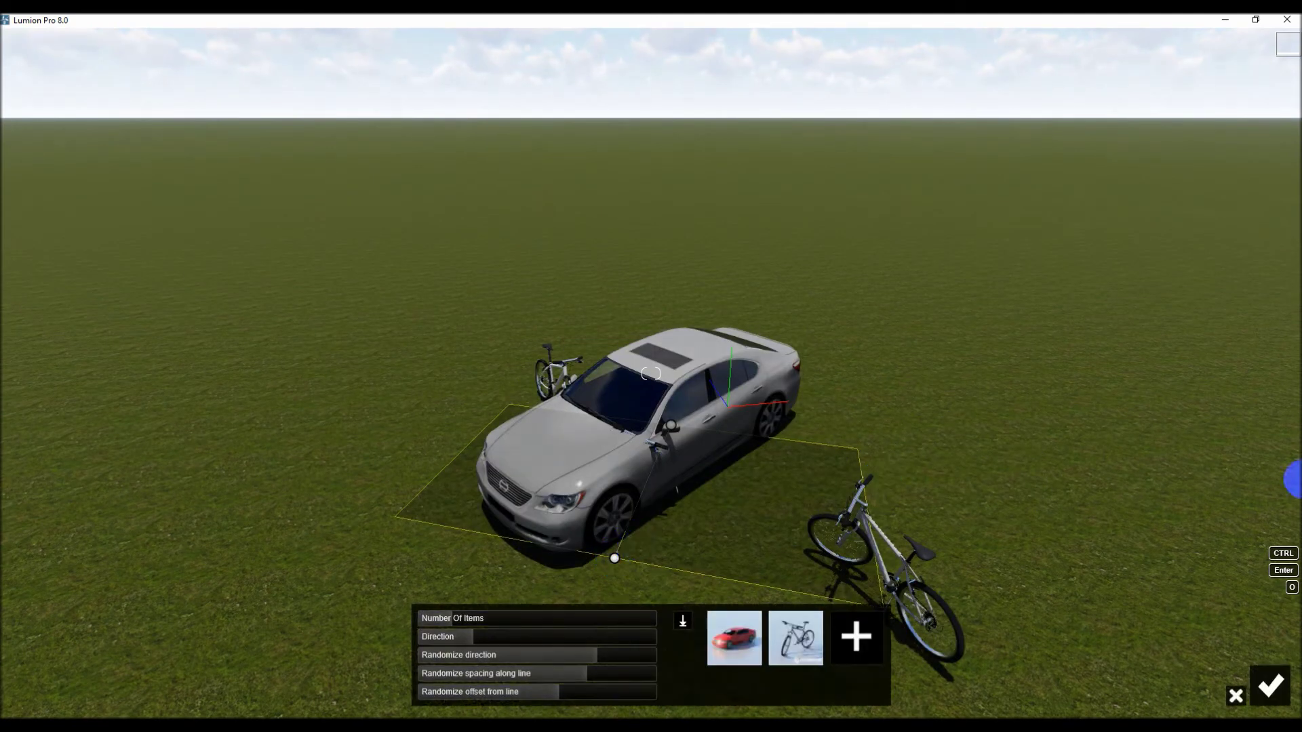
{"action": "left_click", "coordinate": [1279, 683]}
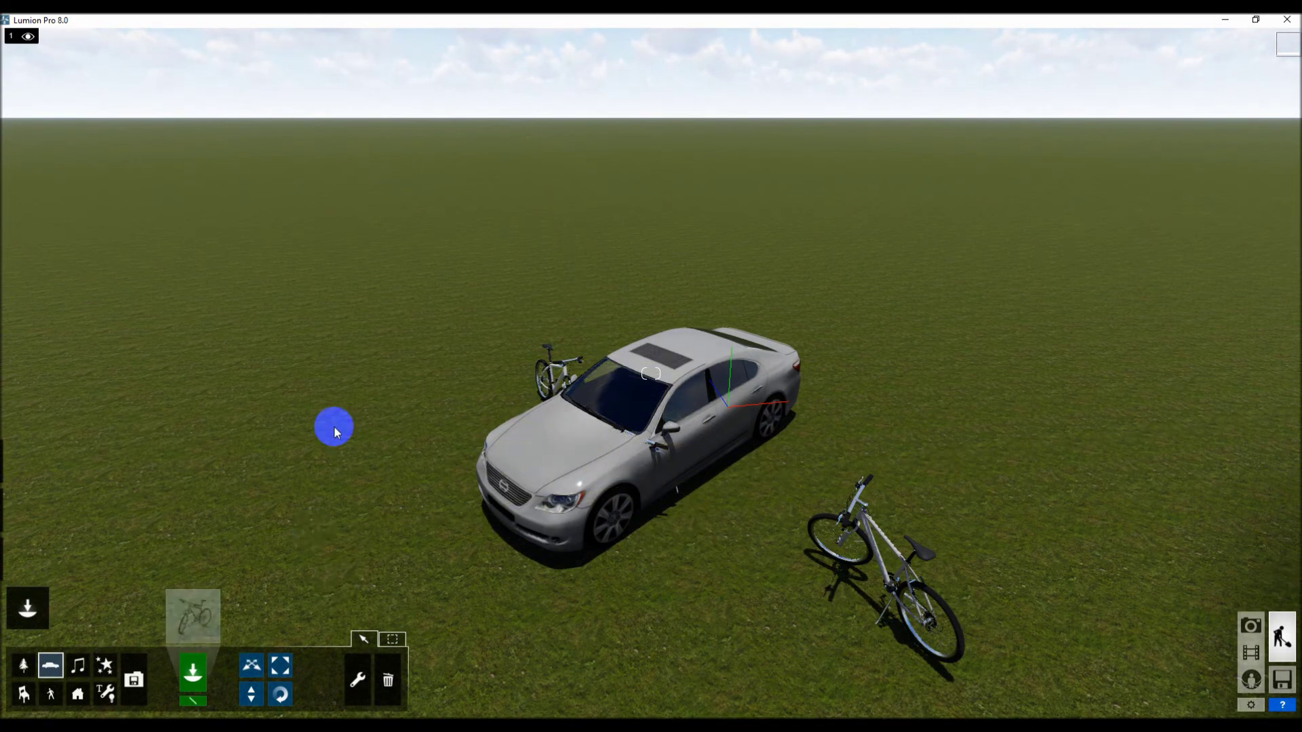
- Place MotorBike_003 with its rider on the grass beyond the nearer bicycle and try its Show driver option
{"action": "scroll", "coordinate": [335, 431], "scroll_direction": "down", "scroll_amount": 3}
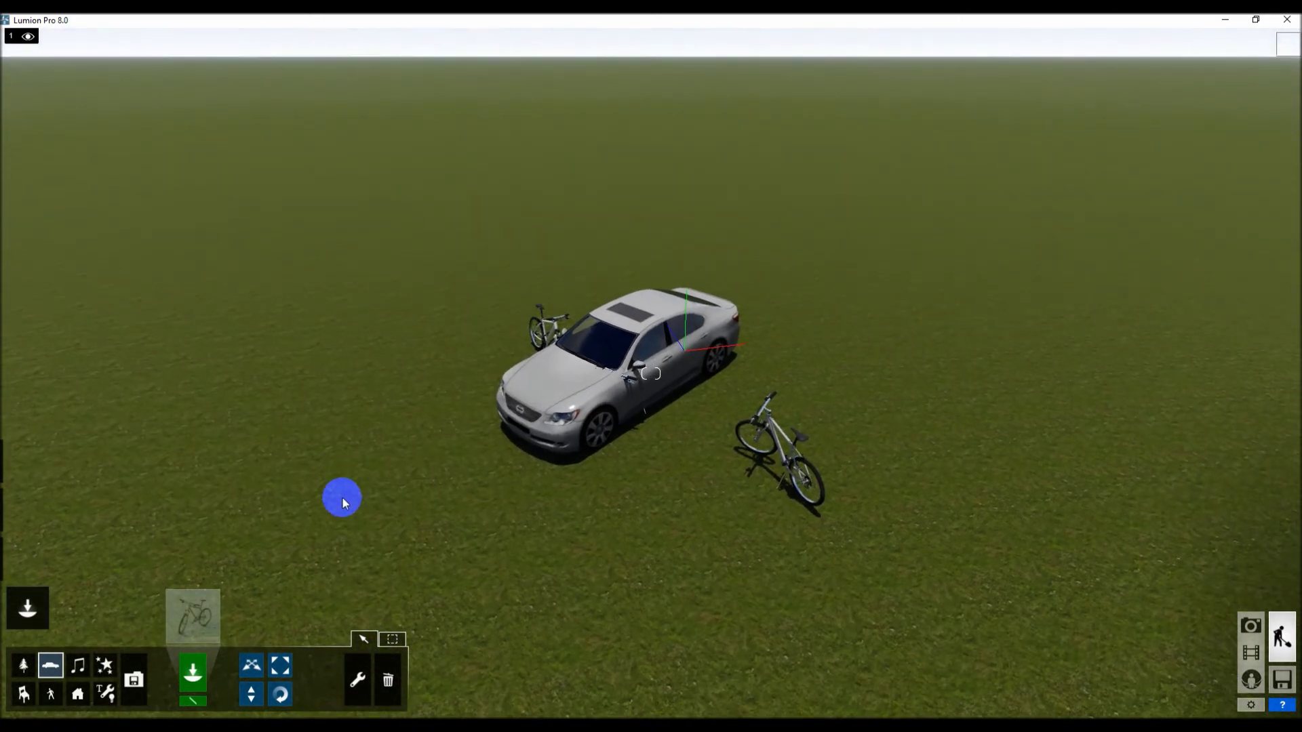
{"action": "left_click", "coordinate": [193, 616]}
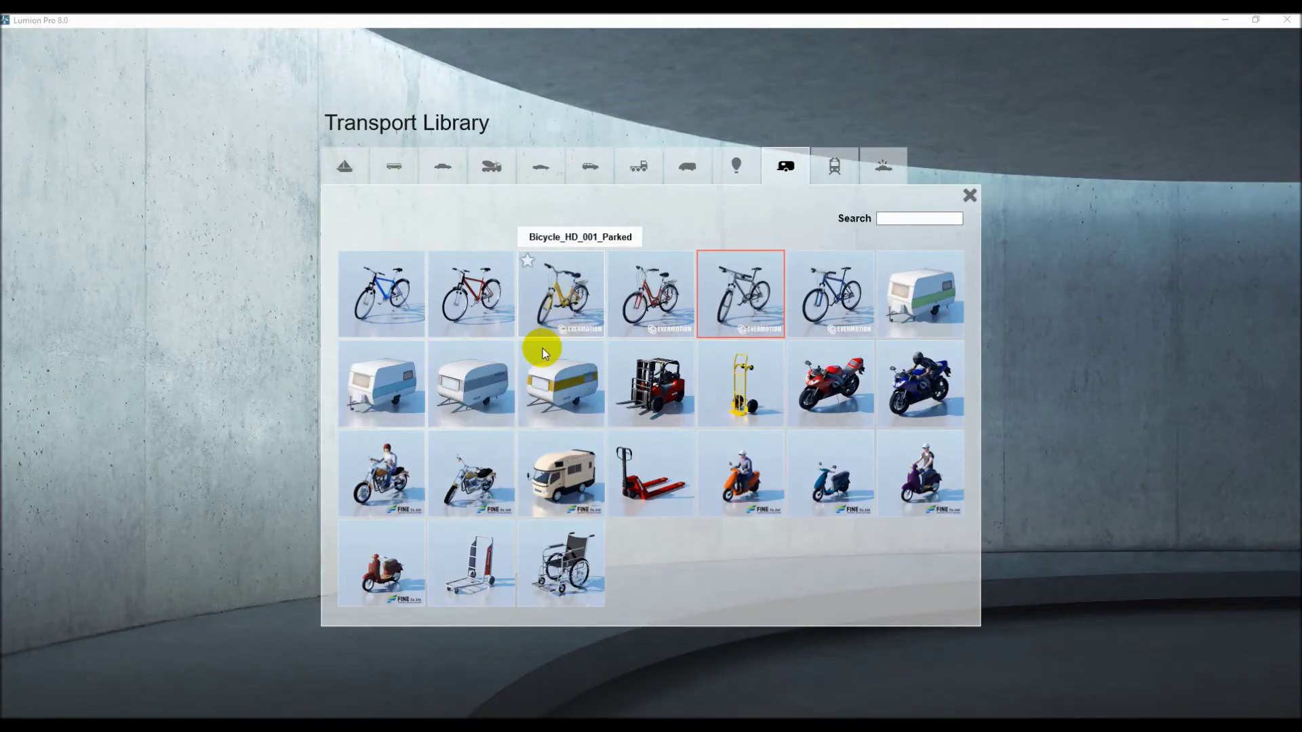
{"action": "left_click", "coordinate": [401, 461]}
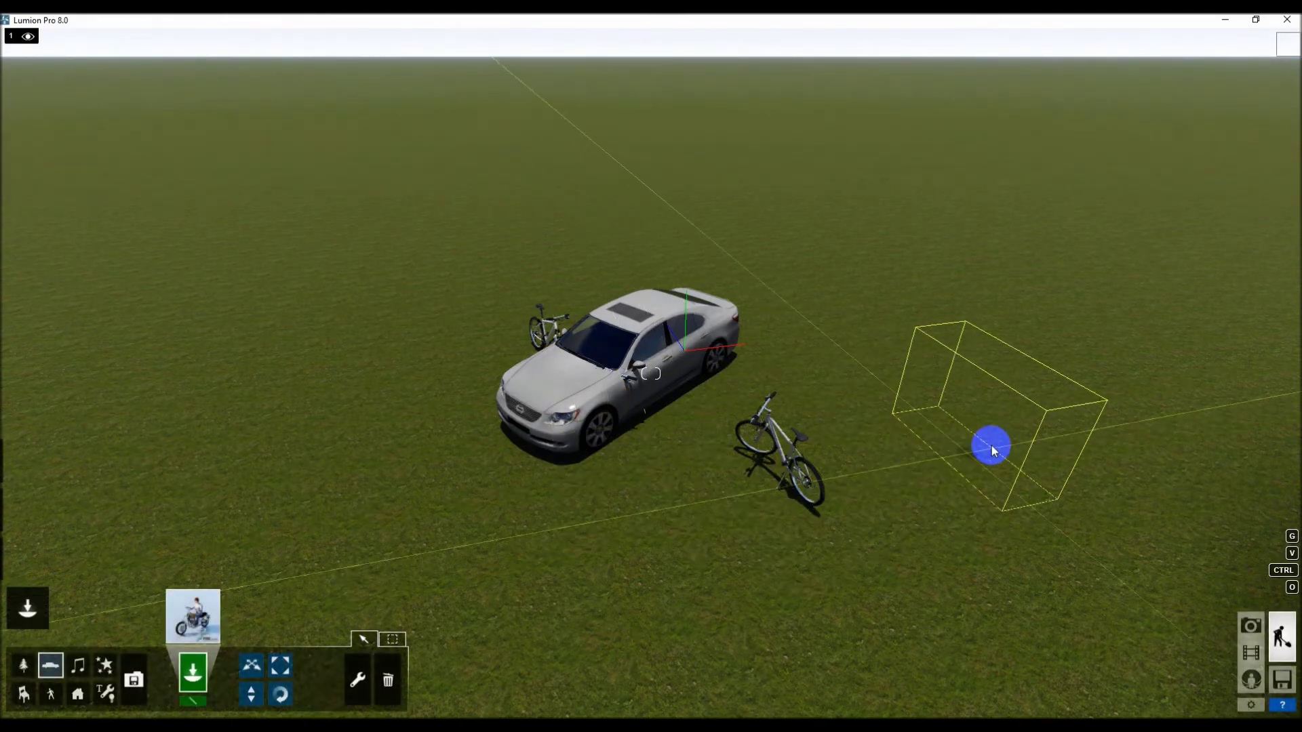
{"action": "left_click", "coordinate": [969, 534]}
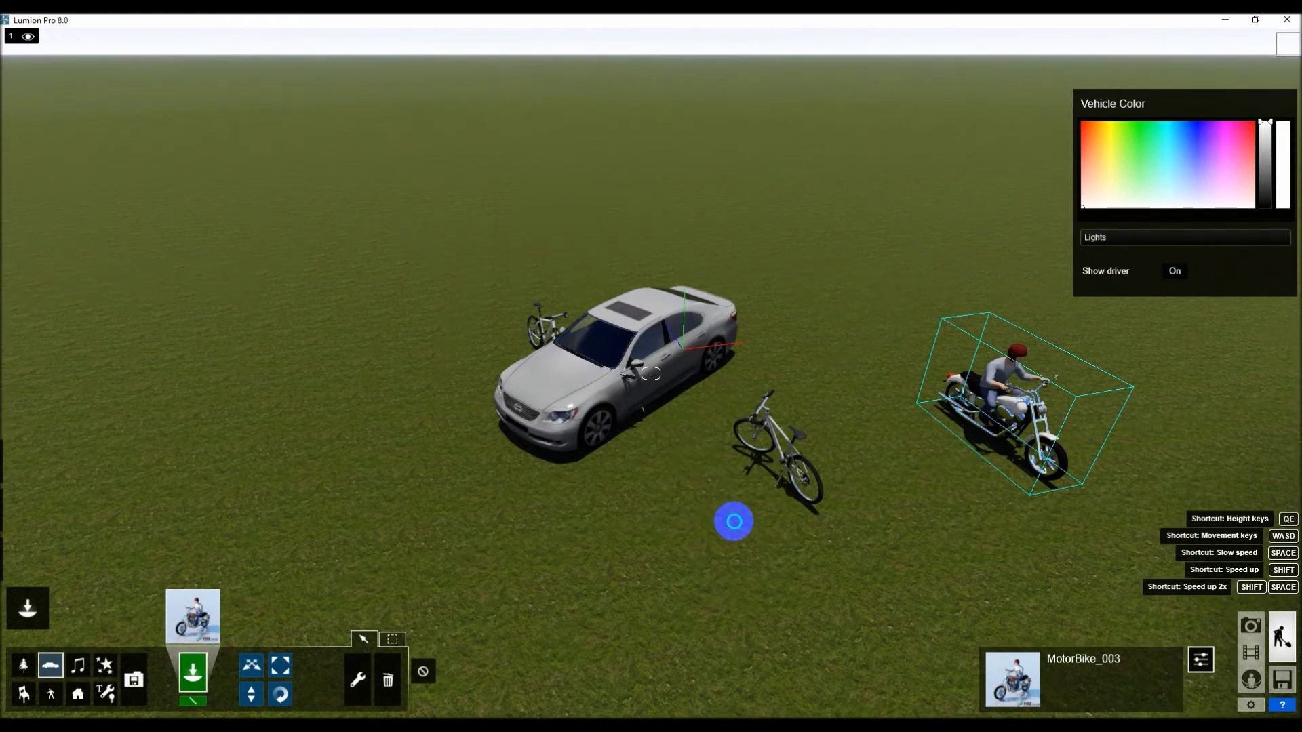
{"action": "right_click_drag", "start_coordinate": [759, 460], "coordinate": [1088, 325]}
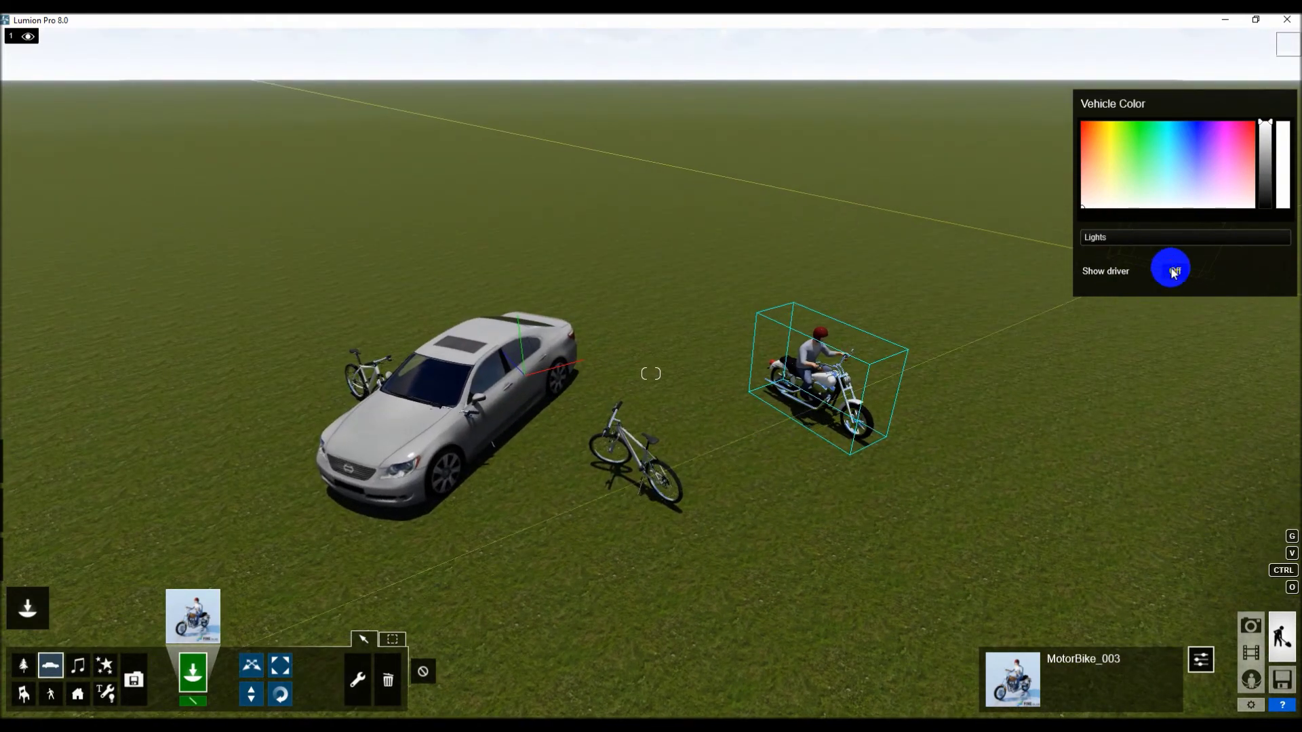
- Place WheelChair_001 on the grass in front of the motorbike and try switching its Show driver option off and on
{"action": "left_click", "coordinate": [193, 614]}
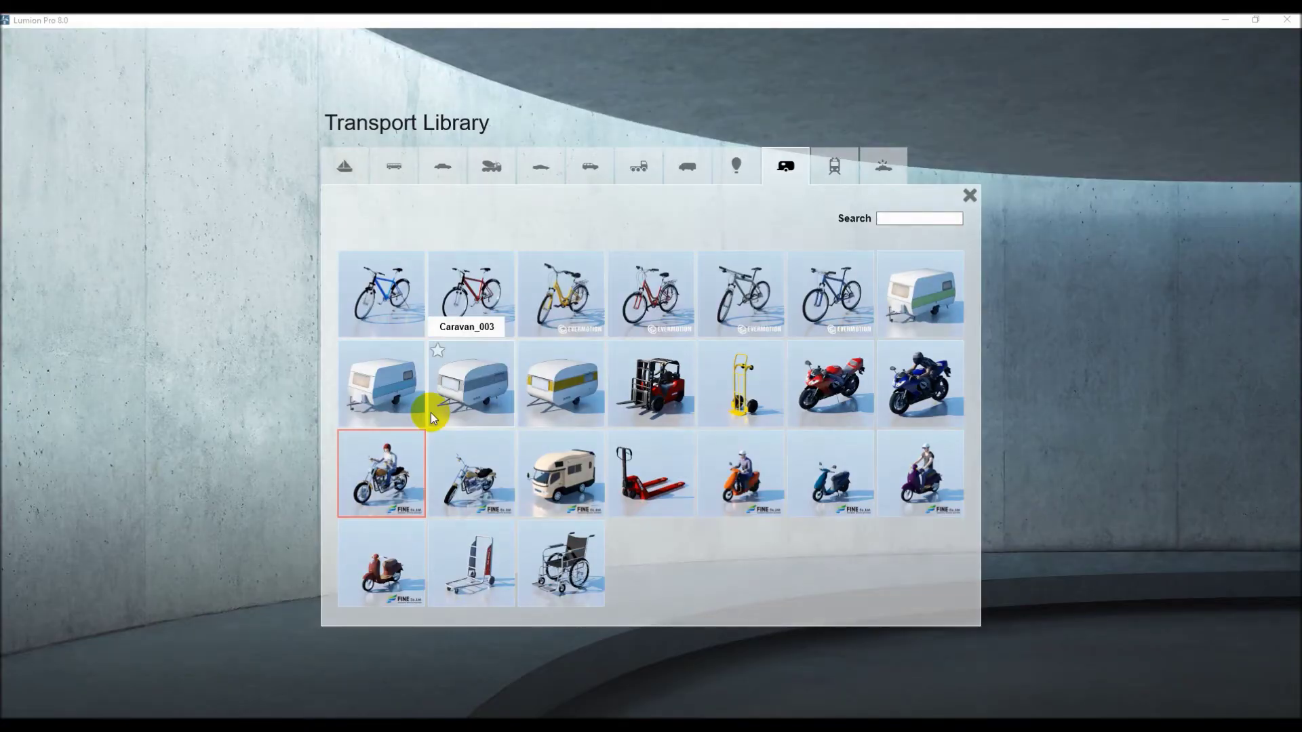
{"action": "left_click", "coordinate": [571, 567]}
{"action": "left_click", "coordinate": [830, 559]}
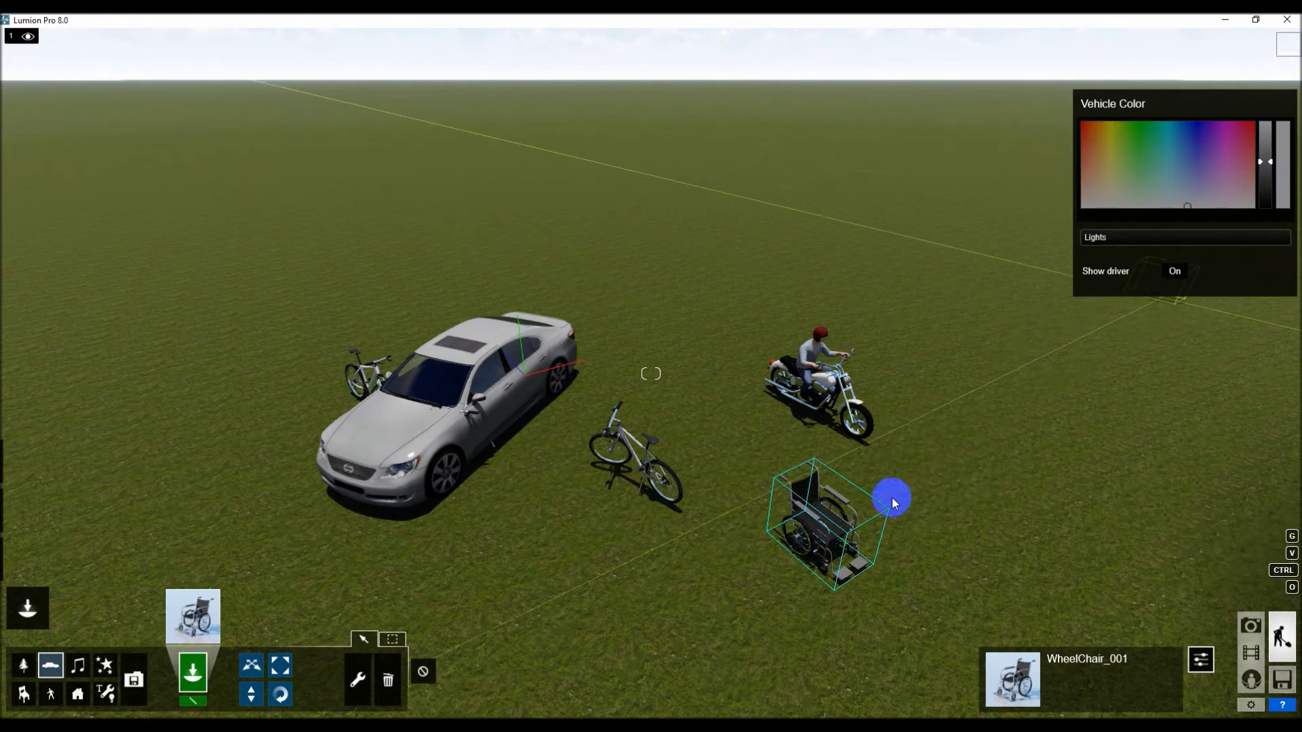
{"action": "scroll", "coordinate": [829, 532], "scroll_direction": "up", "scroll_amount": 4}
{"action": "right_click_drag", "start_coordinate": [620, 479], "coordinate": [1175, 271]}
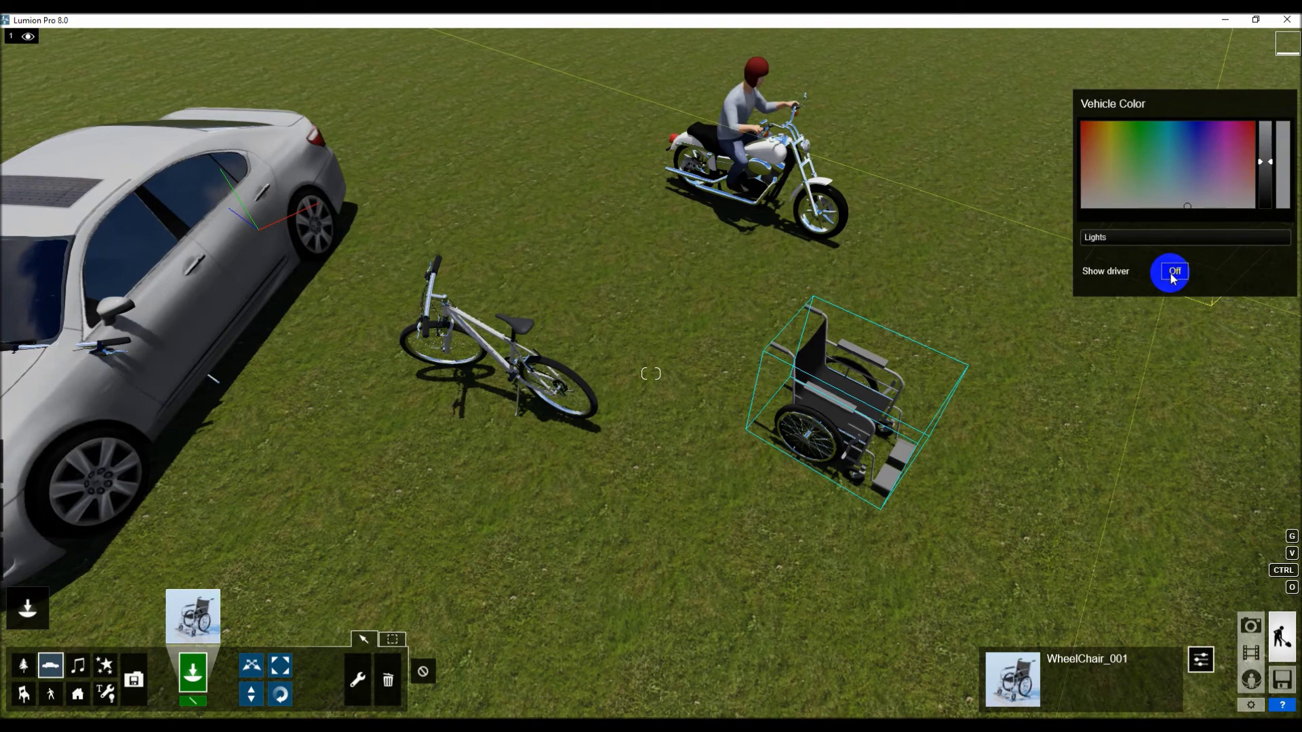
{"action": "scroll", "coordinate": [859, 340], "scroll_direction": "down", "scroll_amount": 3}
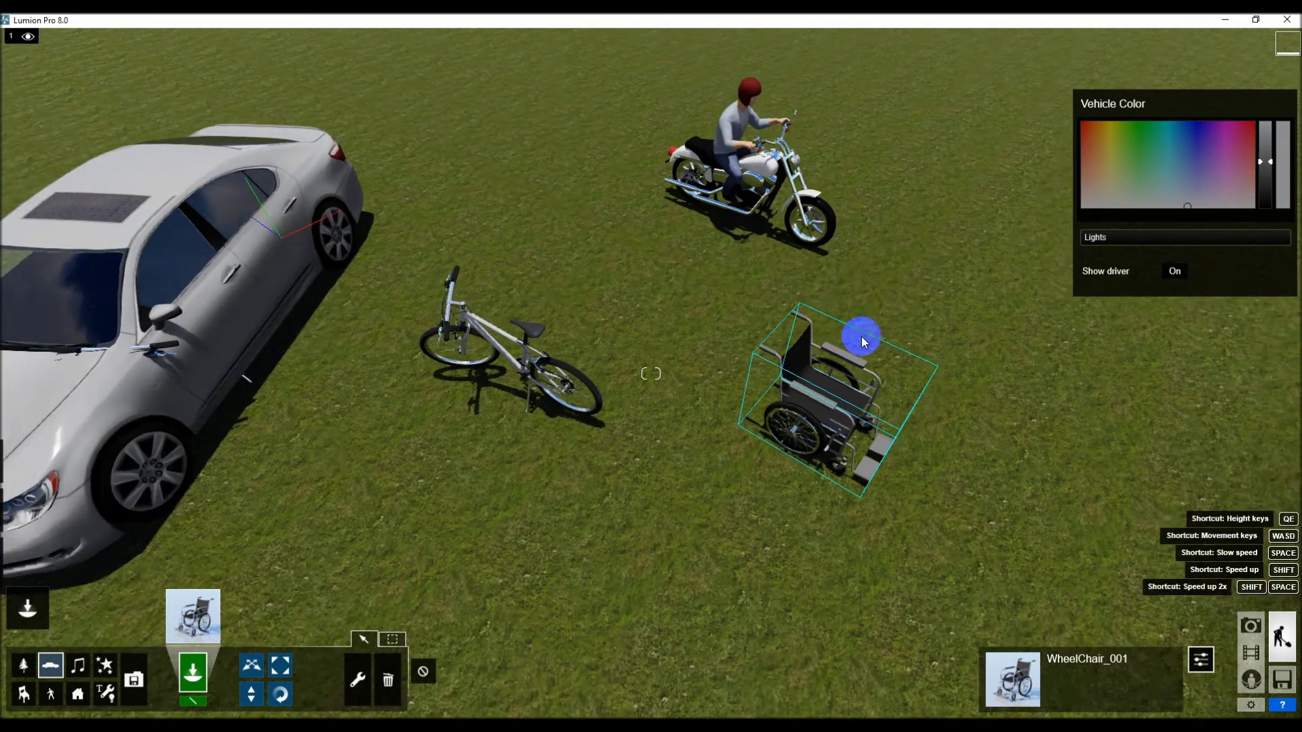
{"action": "right_click_drag", "start_coordinate": [234, 355], "coordinate": [223, 353]}
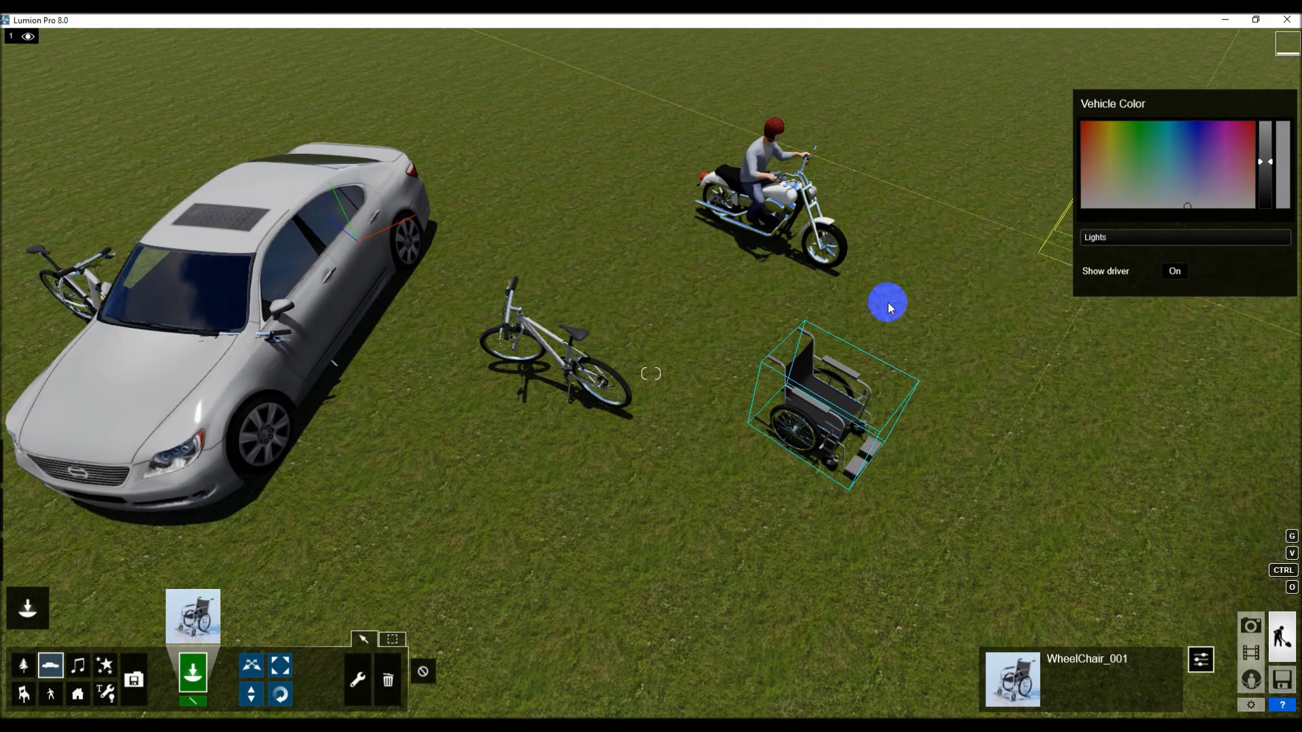
- Place the blue and white helicopter Aircraft_003 from the Air category on the grass behind the motorbike
{"action": "scroll", "coordinate": [639, 337], "scroll_direction": "down", "scroll_amount": 3}
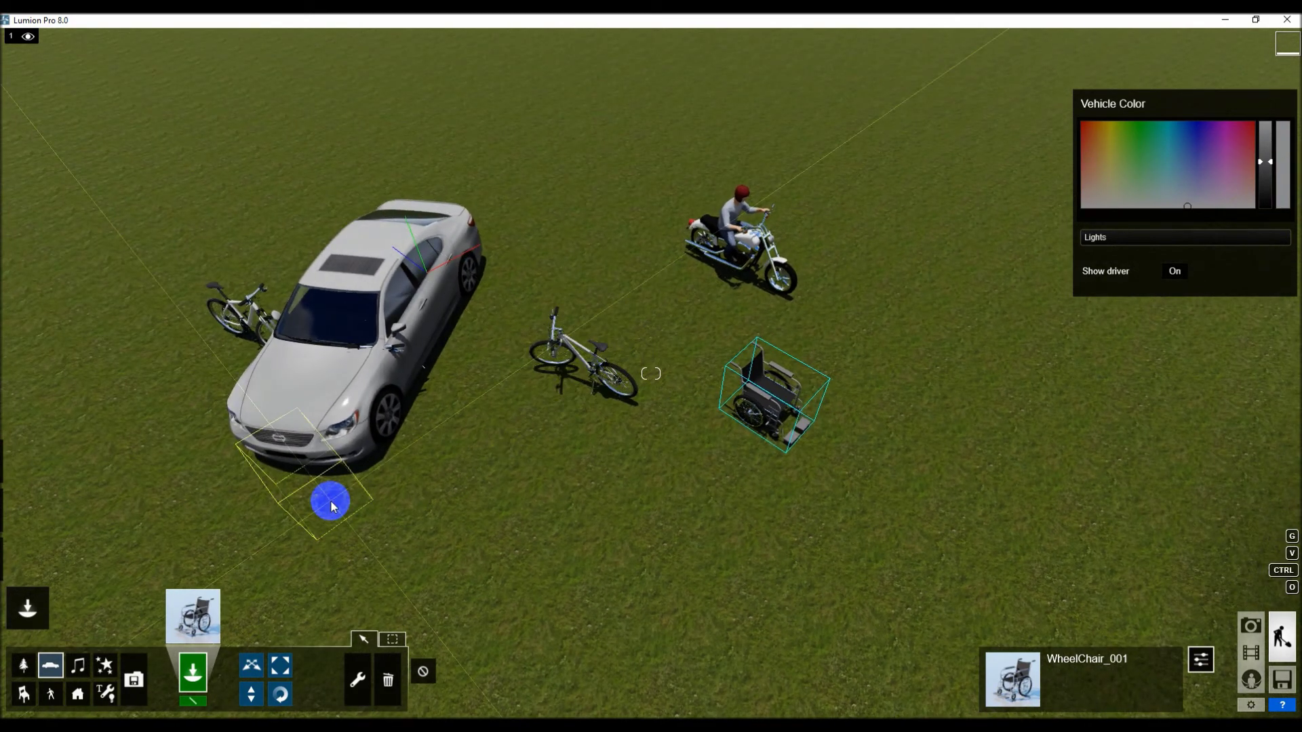
{"action": "left_click", "coordinate": [193, 615]}
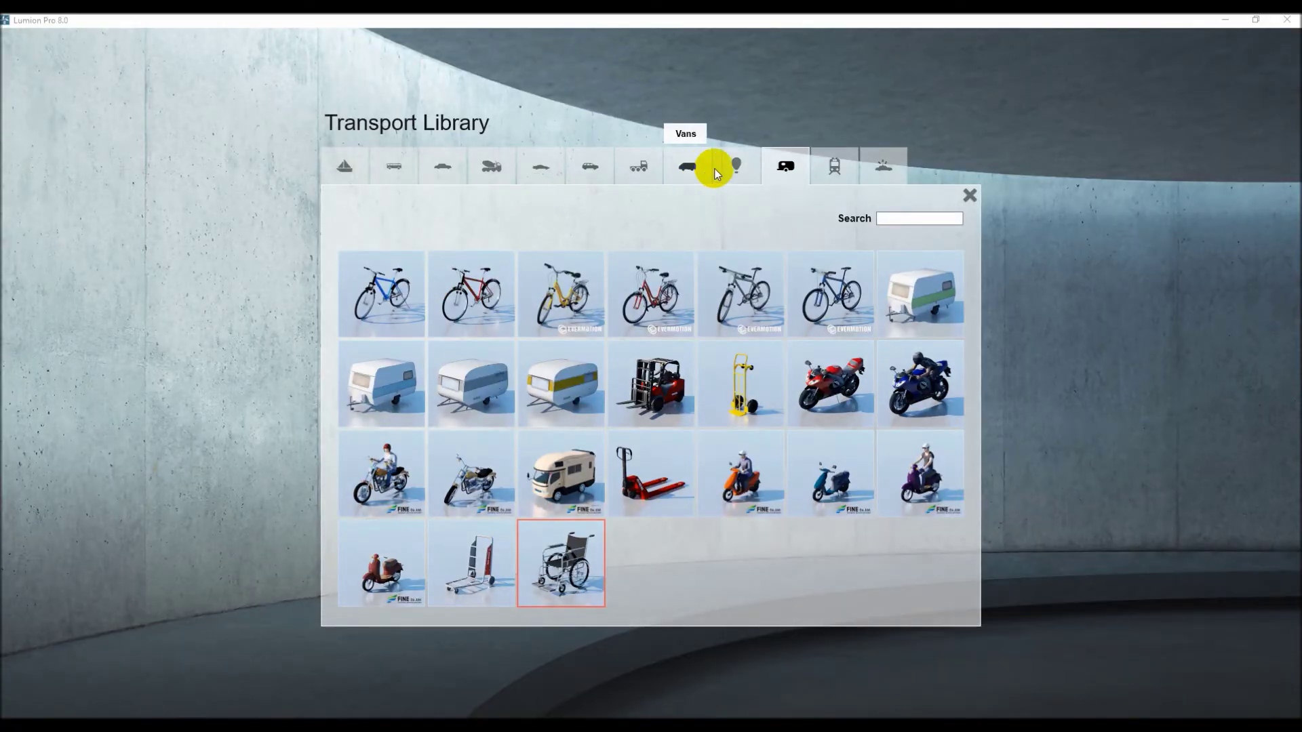
{"action": "left_click", "coordinate": [736, 169]}
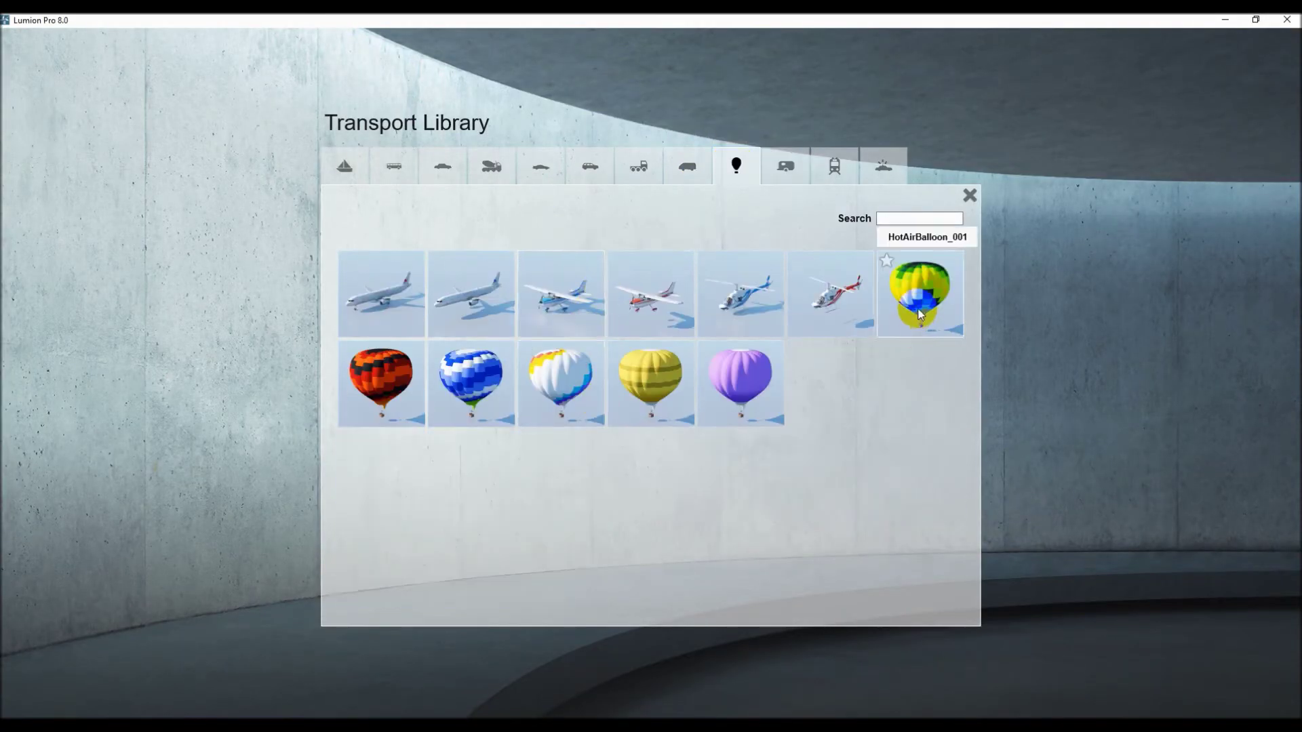
{"action": "left_click", "coordinate": [738, 302]}
{"action": "scroll", "coordinate": [670, 323], "scroll_direction": "down", "scroll_amount": 4}
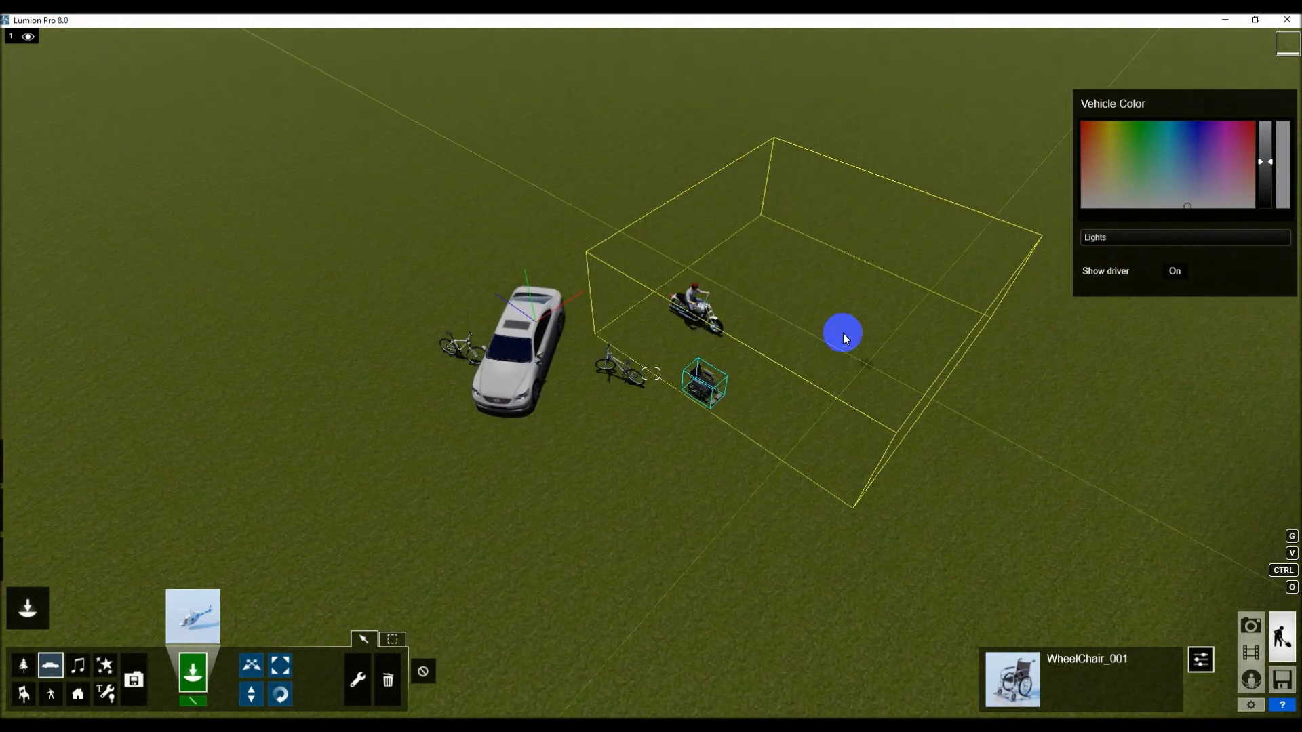
{"action": "left_click", "coordinate": [858, 283]}
{"action": "right_click_drag", "start_coordinate": [845, 346], "coordinate": [428, 587]}
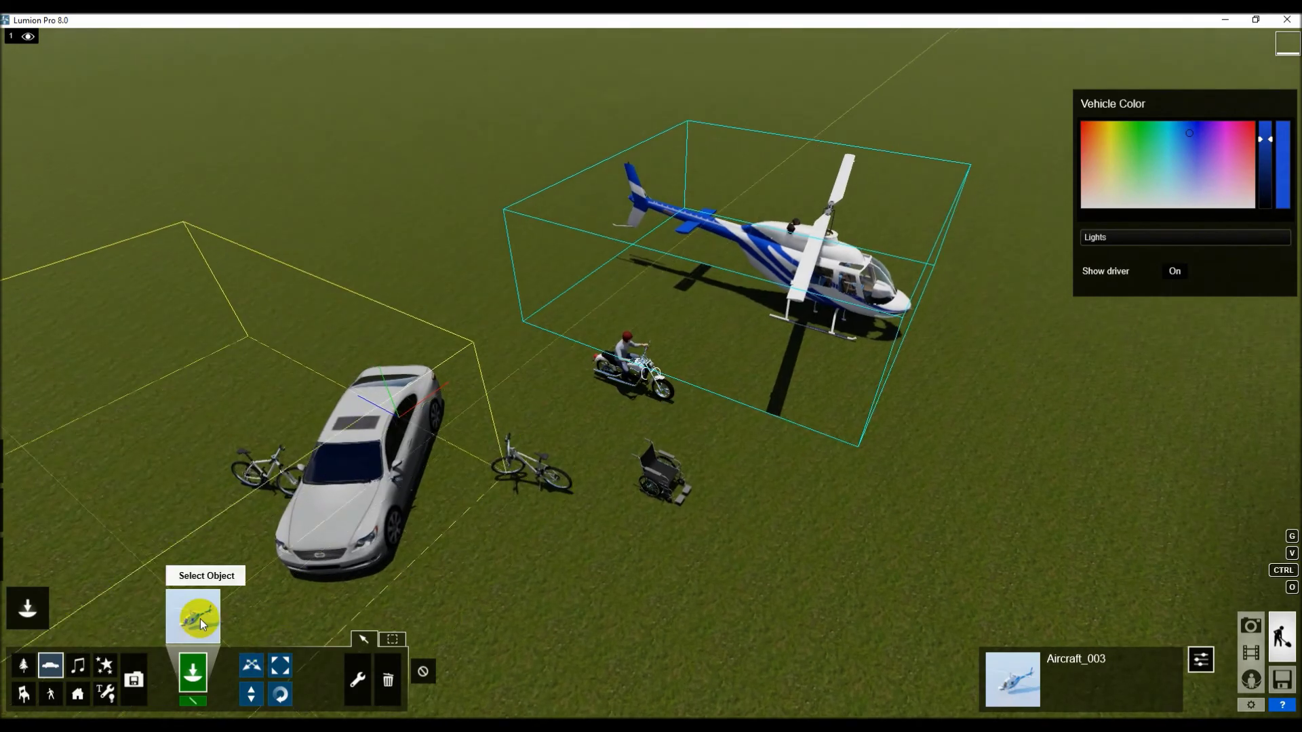
- Place the flying helicopter Aircraft_003_Flying on the grass in front of the blue and white one
{"action": "left_click", "coordinate": [193, 617]}
{"action": "left_click", "coordinate": [867, 314]}
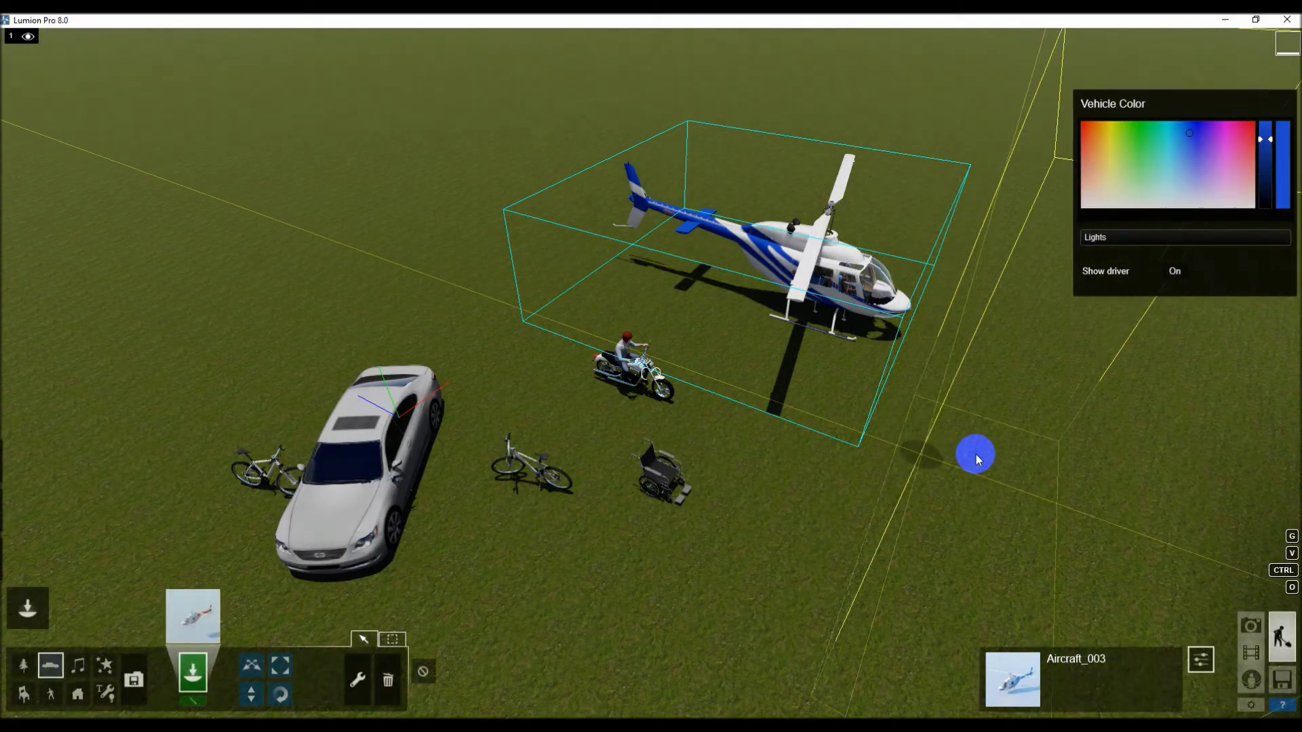
{"action": "scroll", "coordinate": [686, 392], "scroll_direction": "down", "scroll_amount": 3}
{"action": "right_click_drag", "start_coordinate": [933, 477], "coordinate": [397, 706]}
- Delete the blue and white helicopter and look closely at the remaining flying helicopter's rotor and cabin
{"action": "left_click", "coordinate": [394, 699]}
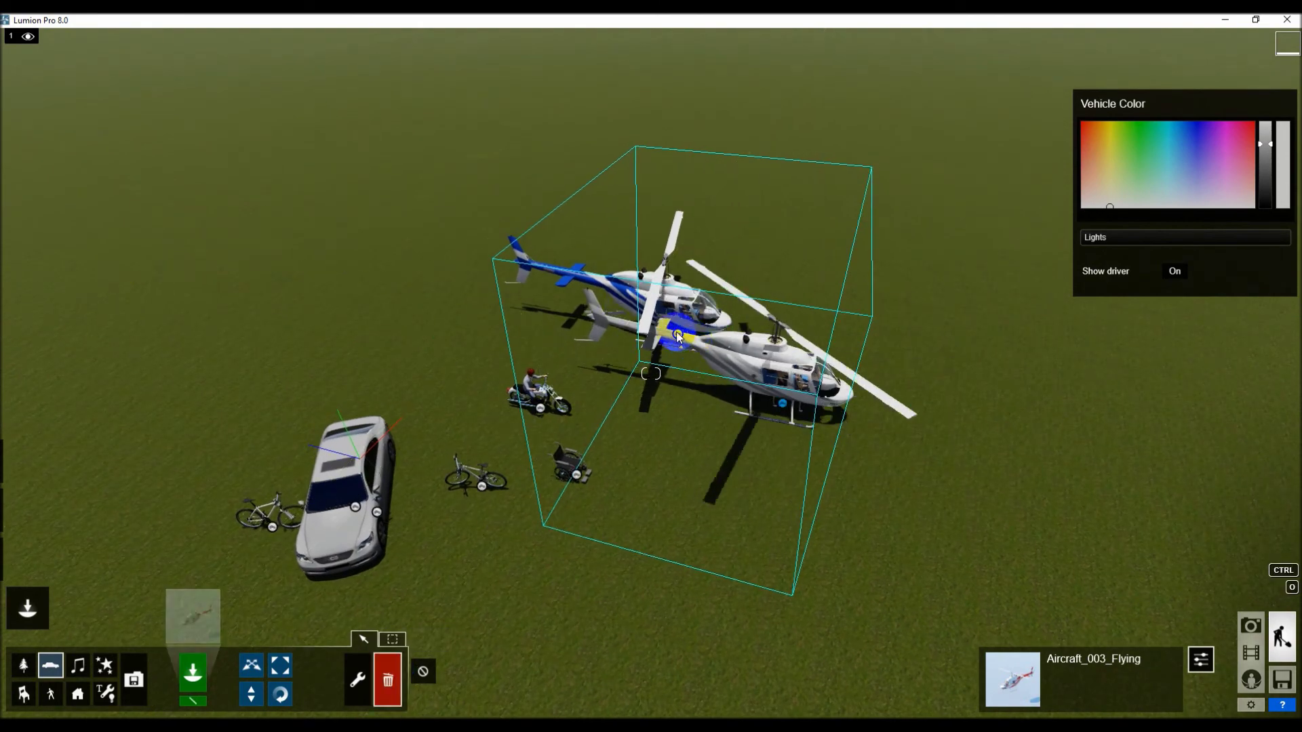
{"action": "left_click", "coordinate": [689, 441]}
{"action": "scroll", "coordinate": [795, 486], "scroll_direction": "up", "scroll_amount": 2}
{"action": "scroll", "coordinate": [801, 481], "scroll_direction": "up", "scroll_amount": 4}
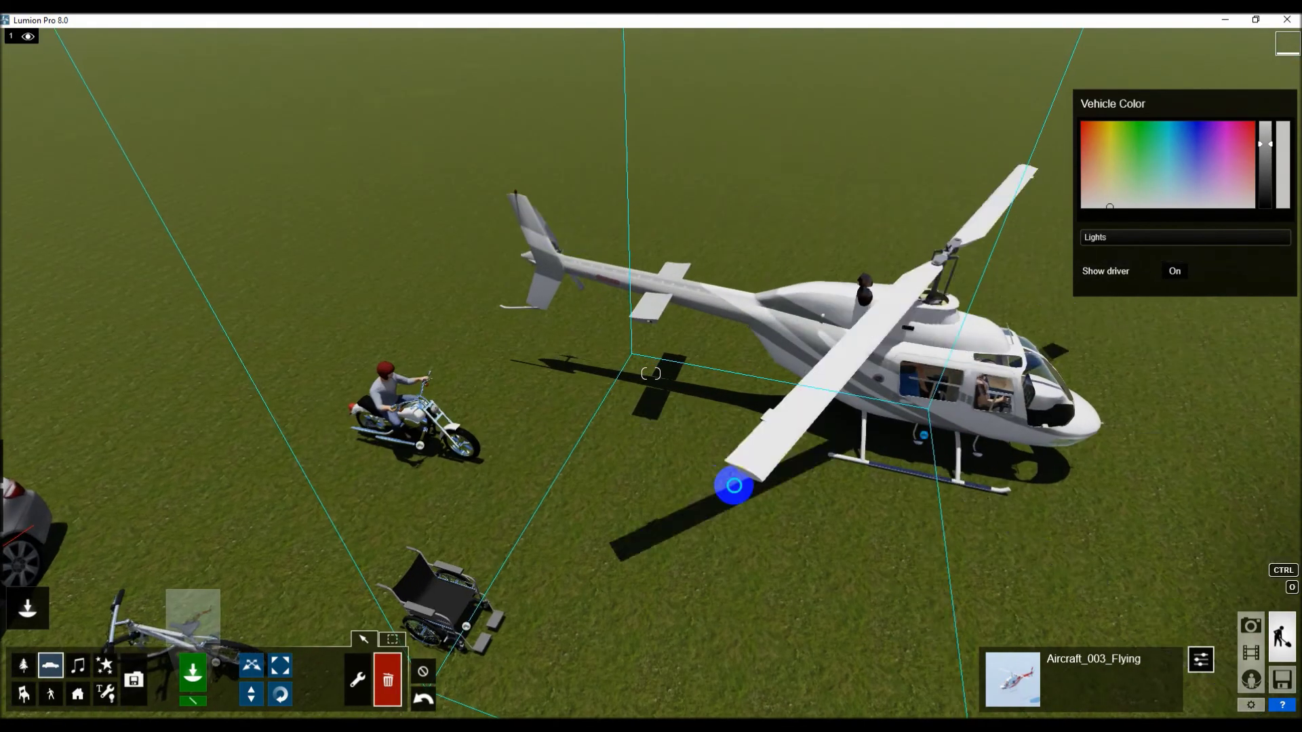
{"action": "scroll", "coordinate": [920, 406], "scroll_direction": "up", "scroll_amount": 2}
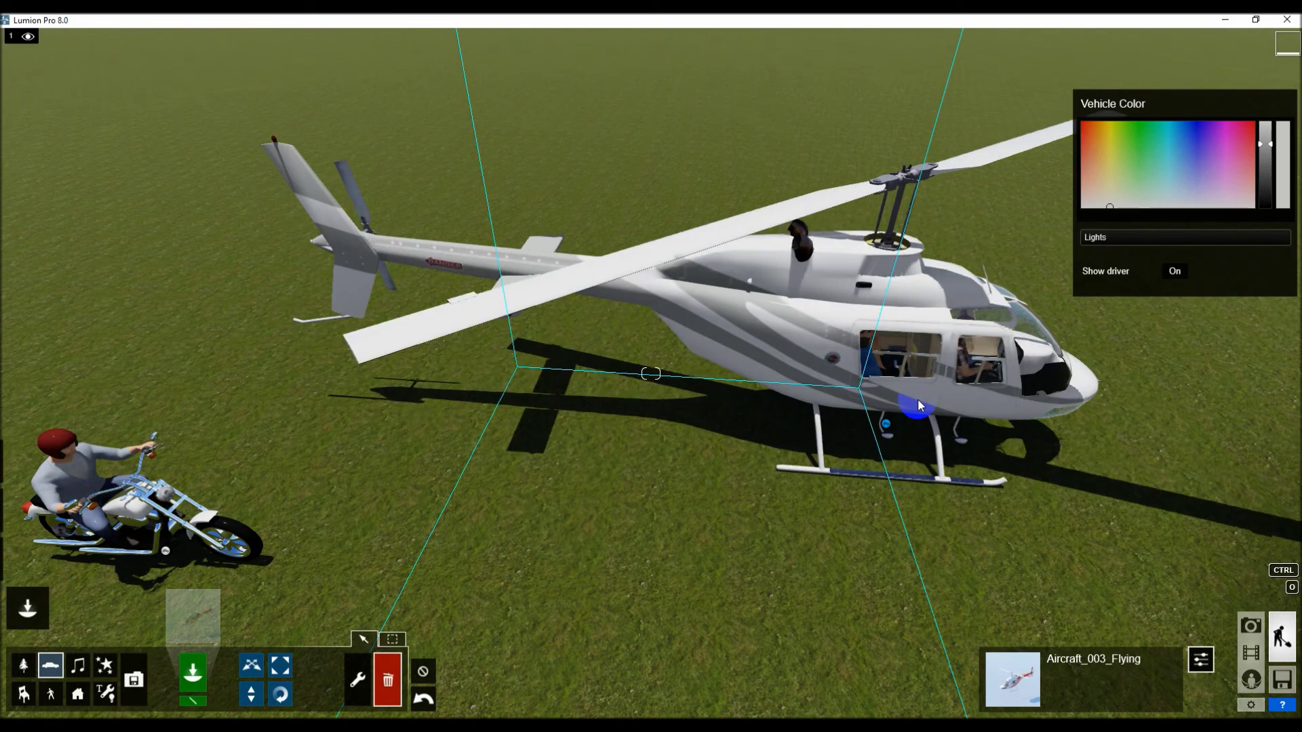
- Try switching the flying helicopter's Show driver option off and on while viewing the cabin up close
{"action": "key", "text": "d"}
{"action": "key", "text": "d"}
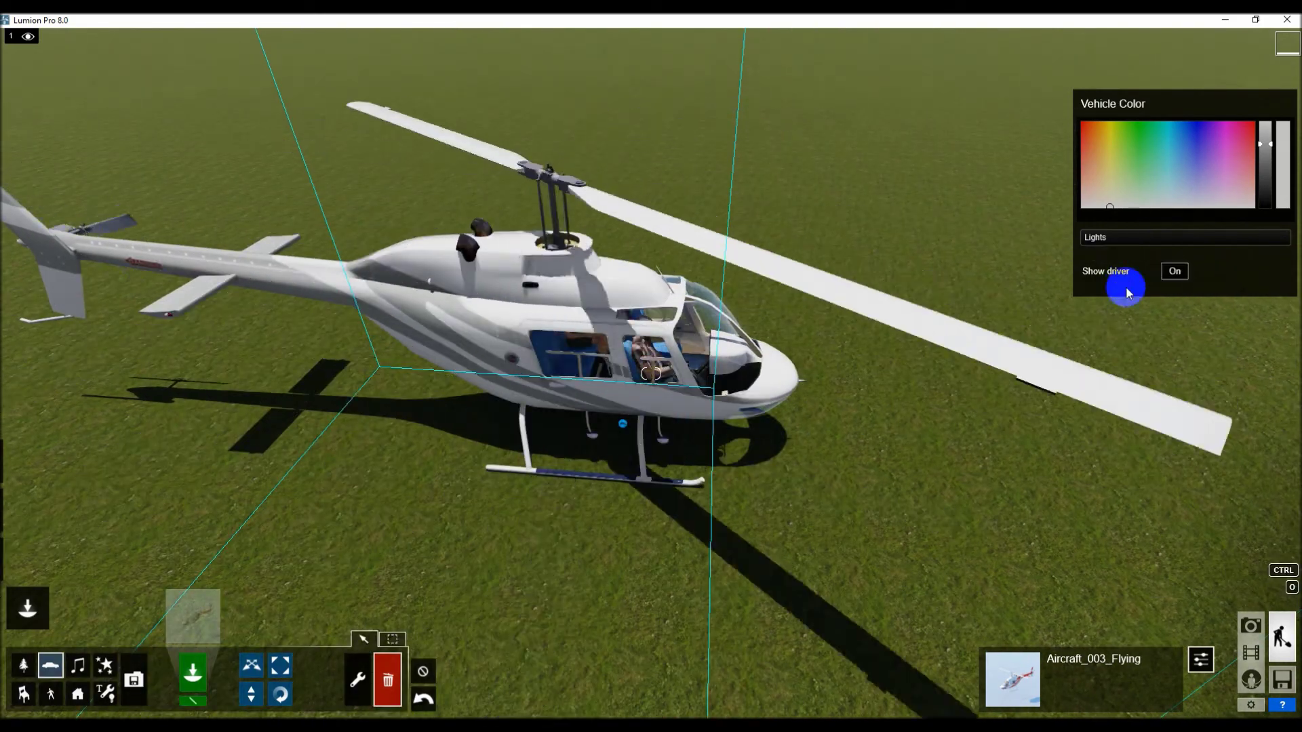
{"action": "scroll", "coordinate": [735, 405], "scroll_direction": "up", "scroll_amount": 2}
{"action": "scroll", "coordinate": [703, 427], "scroll_direction": "up", "scroll_amount": 4}
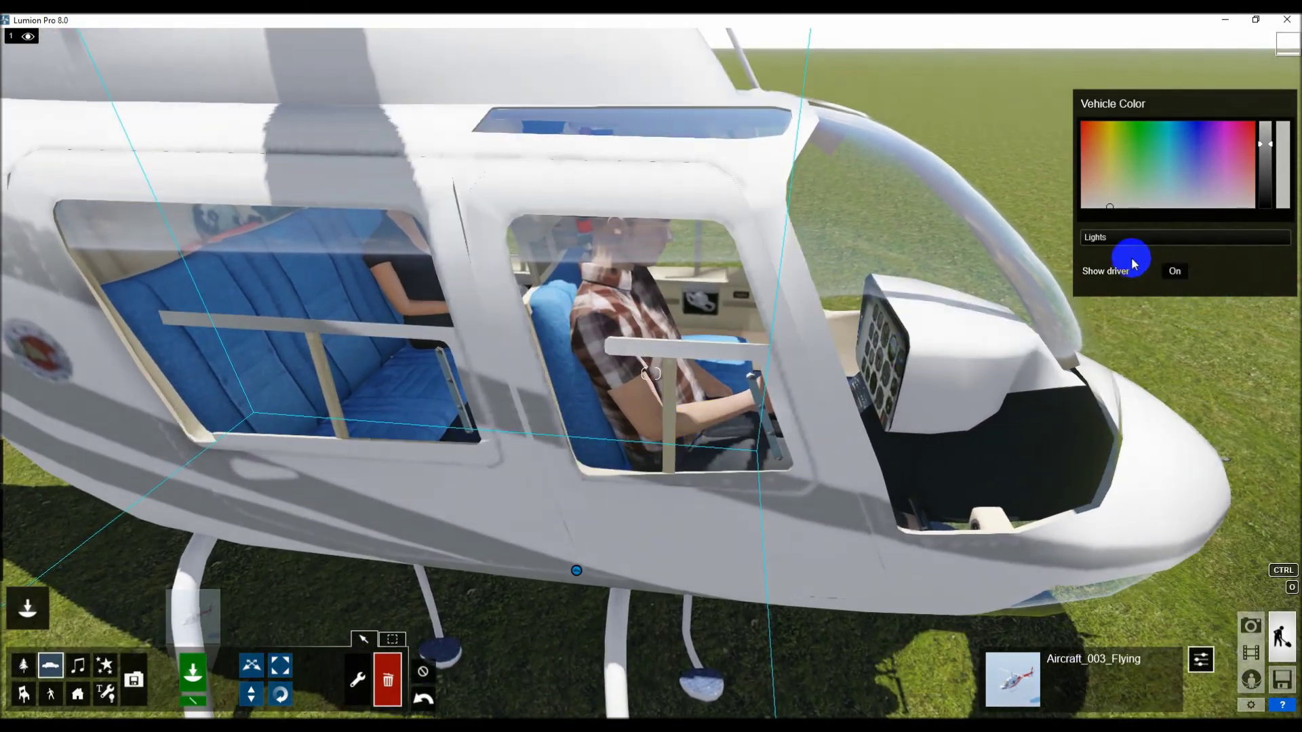
{"action": "left_click", "coordinate": [1176, 272]}
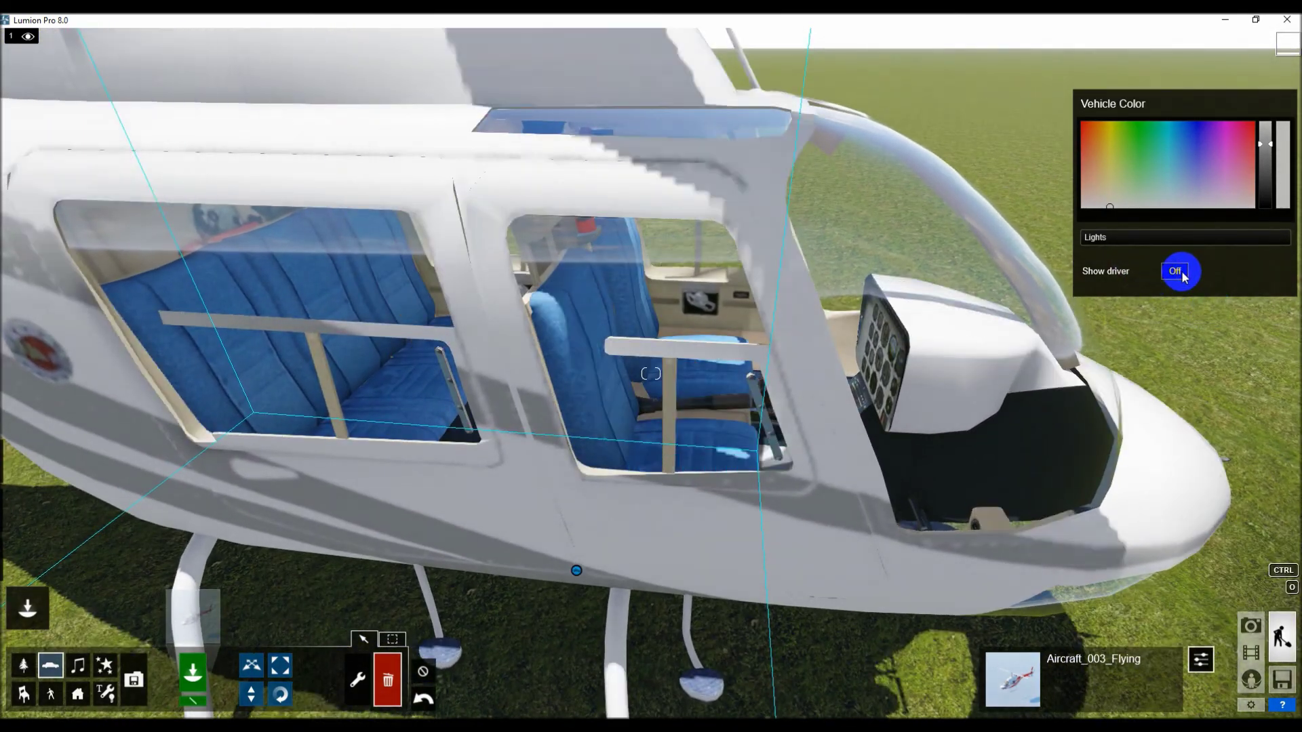
{"action": "left_click", "coordinate": [1182, 272]}
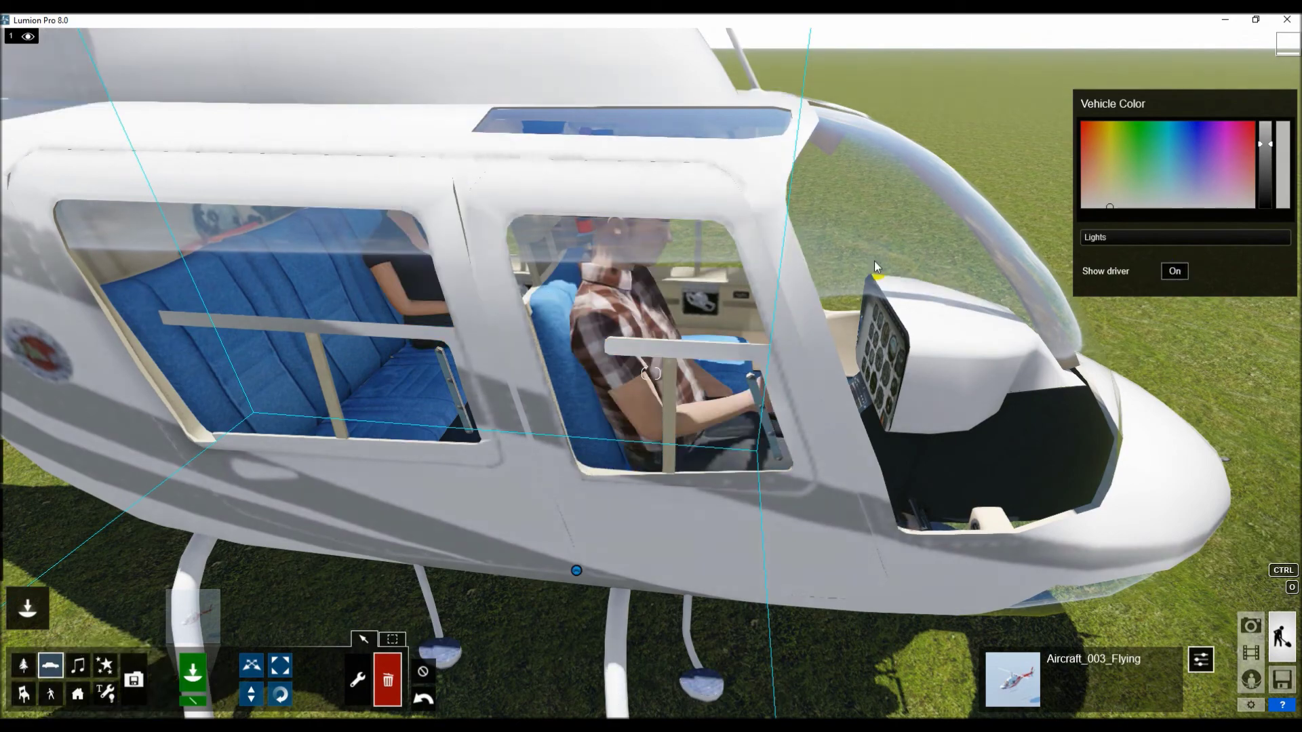
- Delete the flying helicopter Aircraft_003_Flying from the grass
{"action": "scroll", "coordinate": [573, 251], "scroll_direction": "down", "scroll_amount": 4}
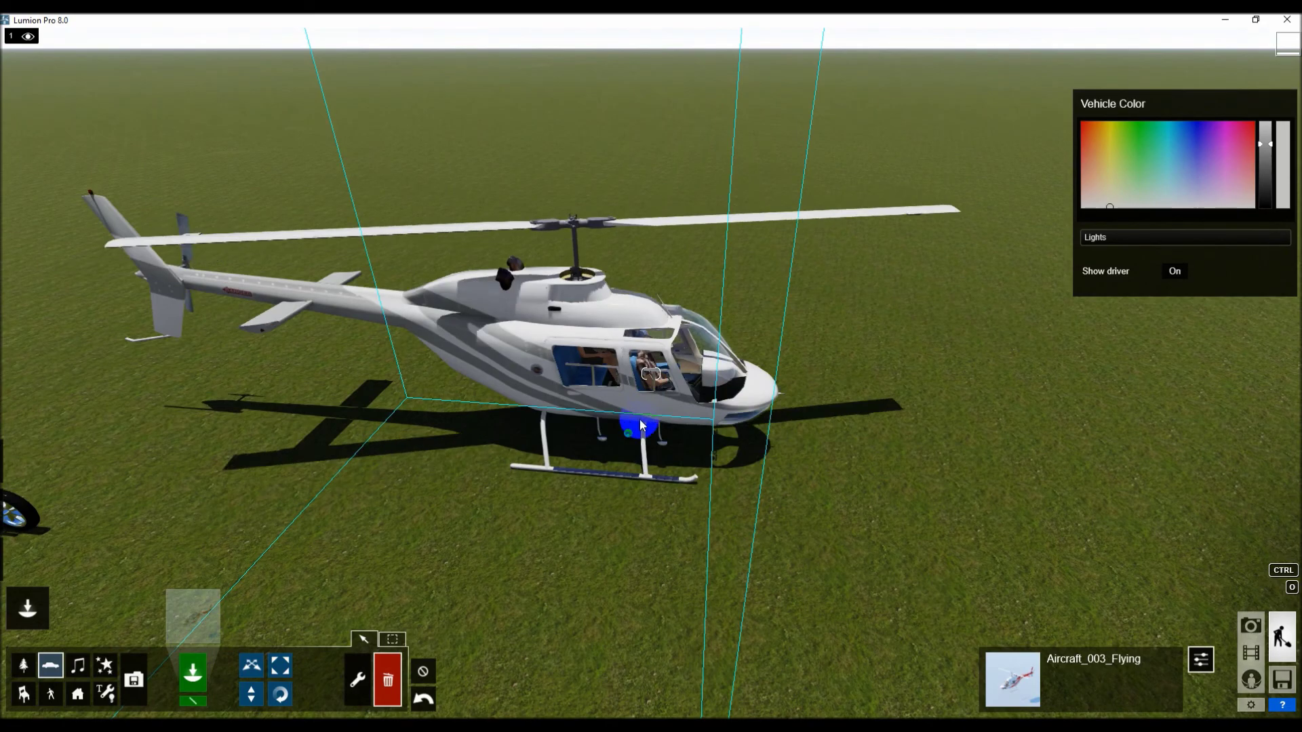
{"action": "left_click", "coordinate": [628, 434]}
- Look through the Transport Library's truck and construction vehicle categories, close it without choosing a model, and return to the motorbike and wheelchair
{"action": "left_click", "coordinate": [194, 615]}
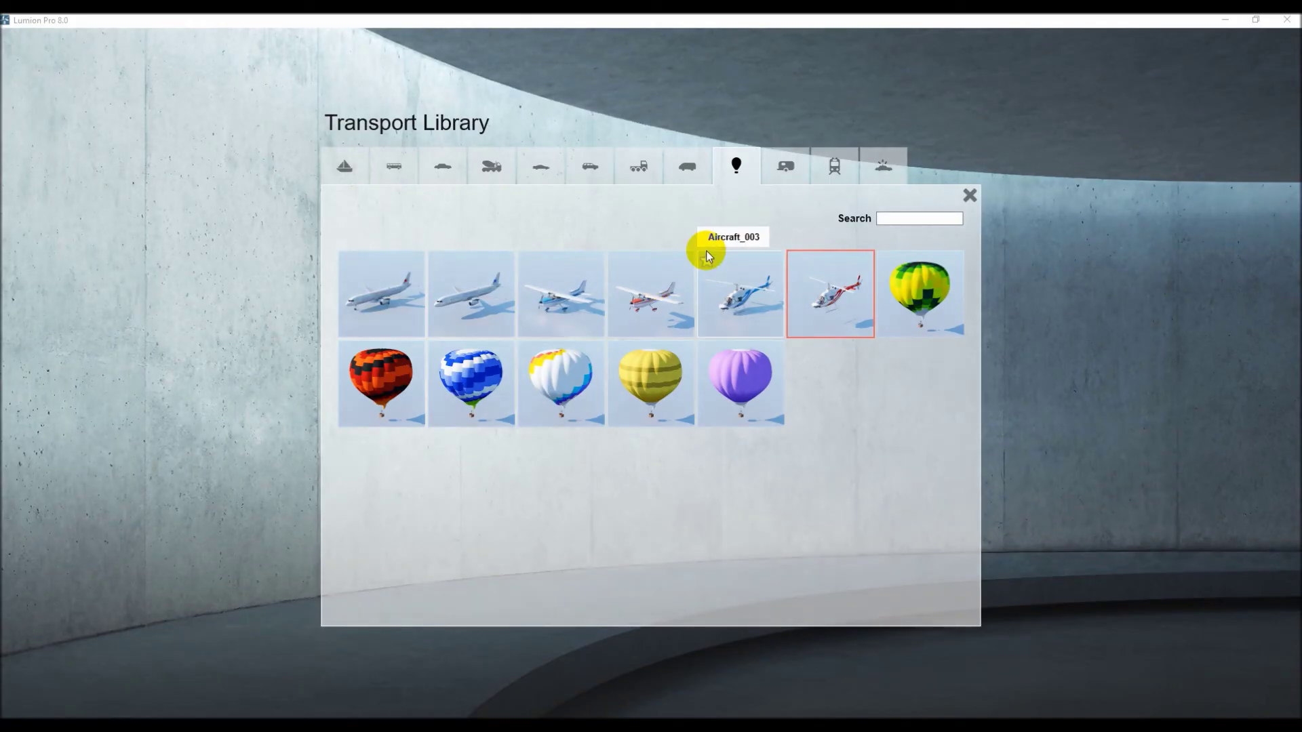
{"action": "left_click", "coordinate": [629, 171]}
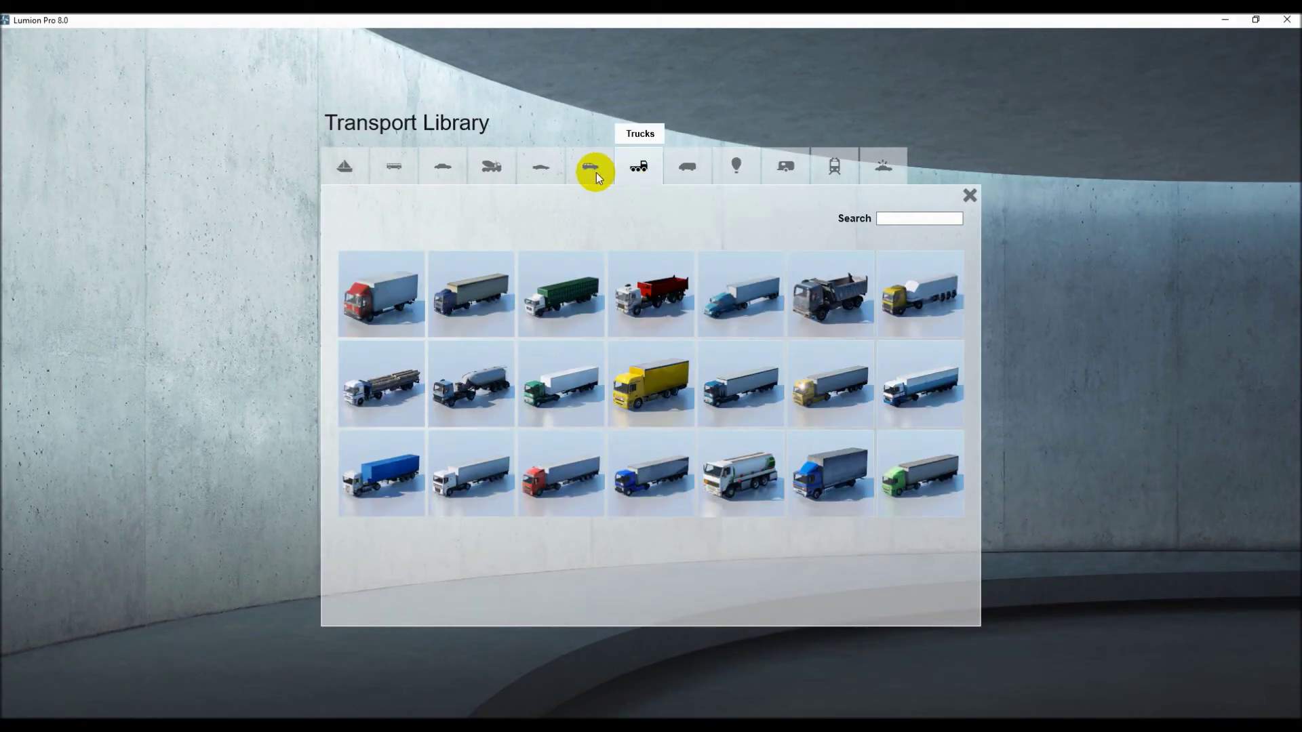
{"action": "left_click", "coordinate": [541, 171]}
{"action": "left_click", "coordinate": [496, 175]}
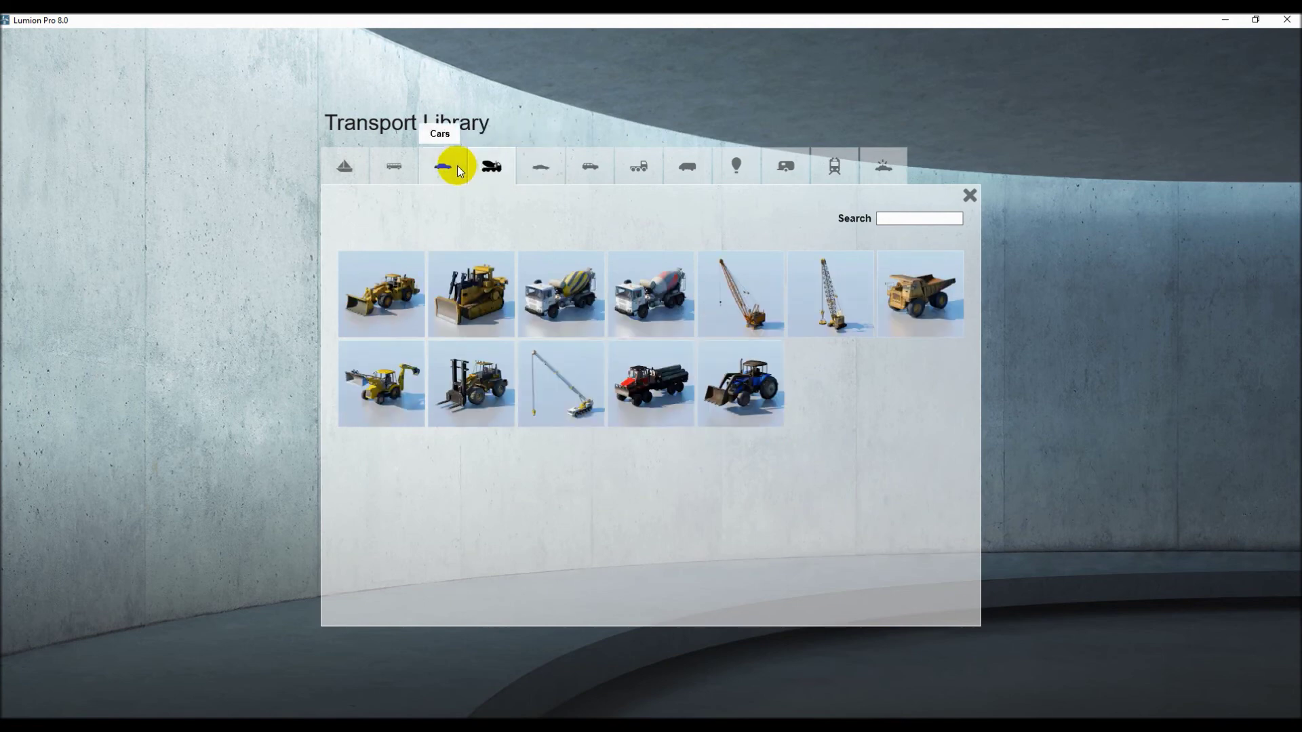
{"action": "left_click", "coordinate": [968, 194]}
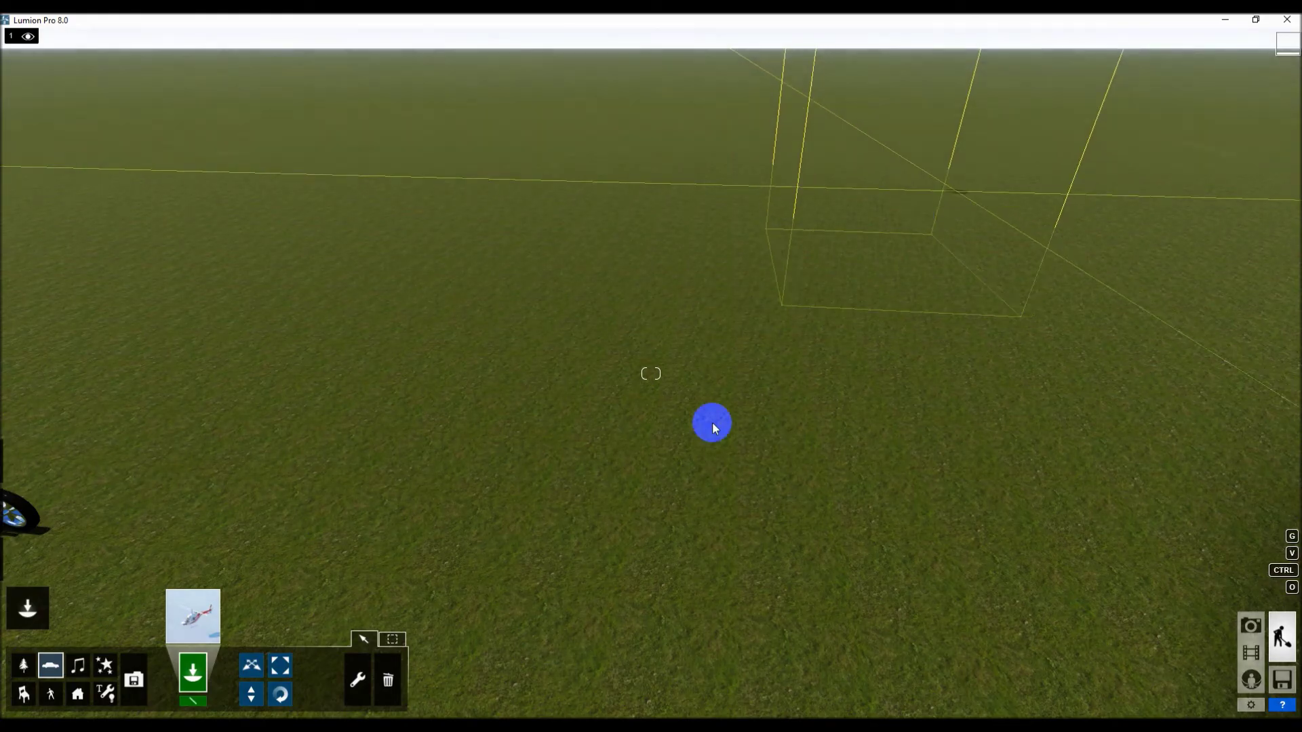
{"action": "scroll", "coordinate": [220, 539], "scroll_direction": "down", "scroll_amount": 2}
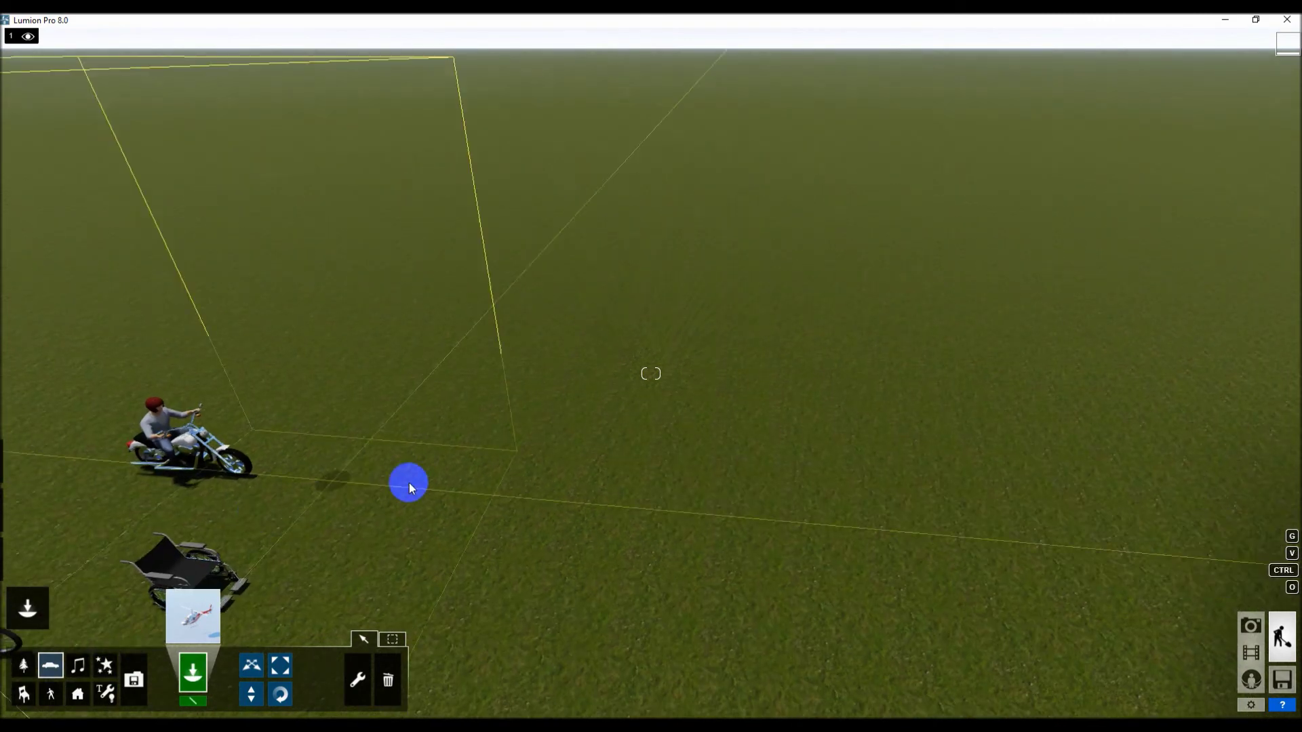
{"action": "right_click_drag", "start_coordinate": [409, 498], "coordinate": [409, 506]}
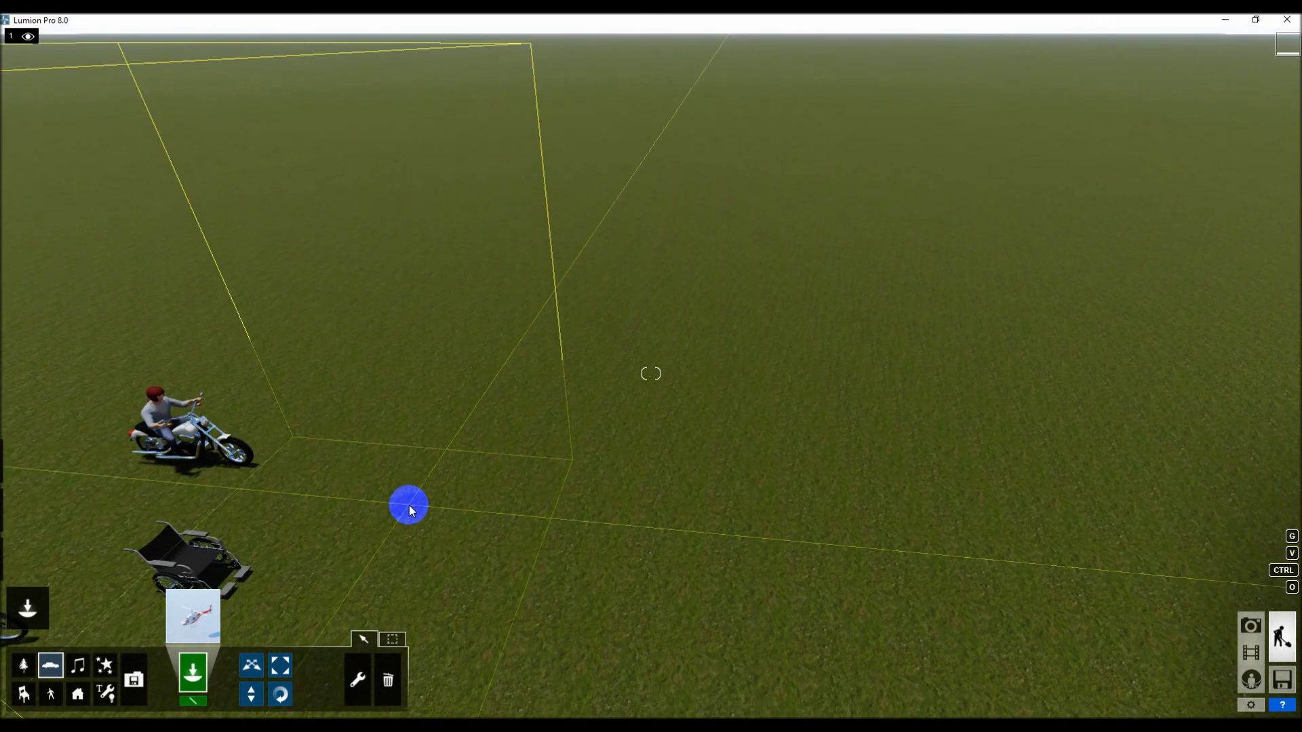